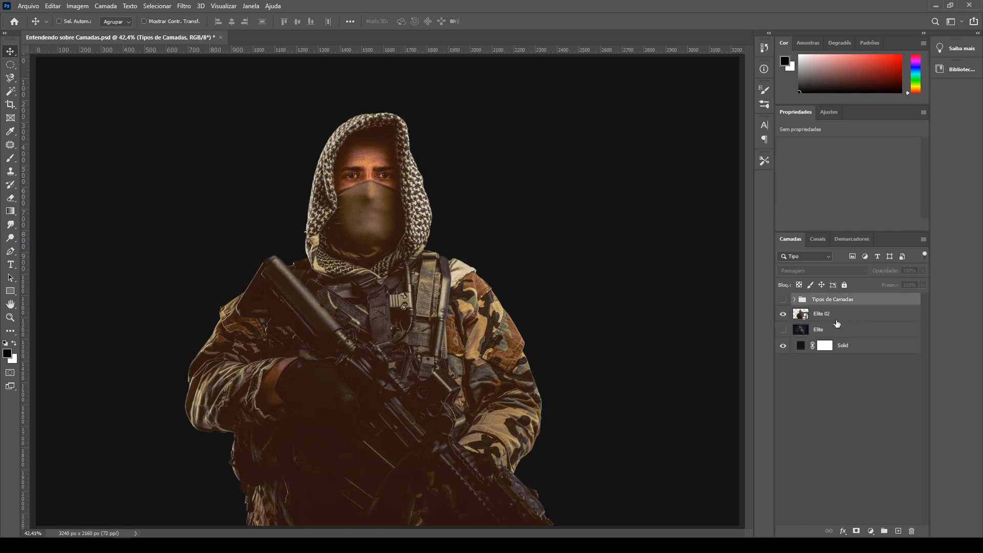
pyautogui.click(836, 319)
pyautogui.click(853, 331)
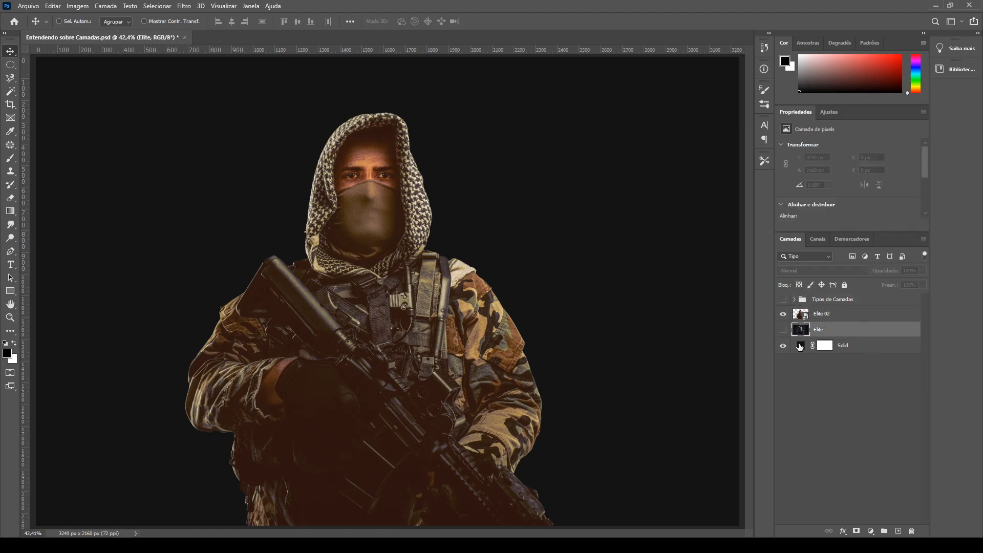
pyautogui.click(875, 361)
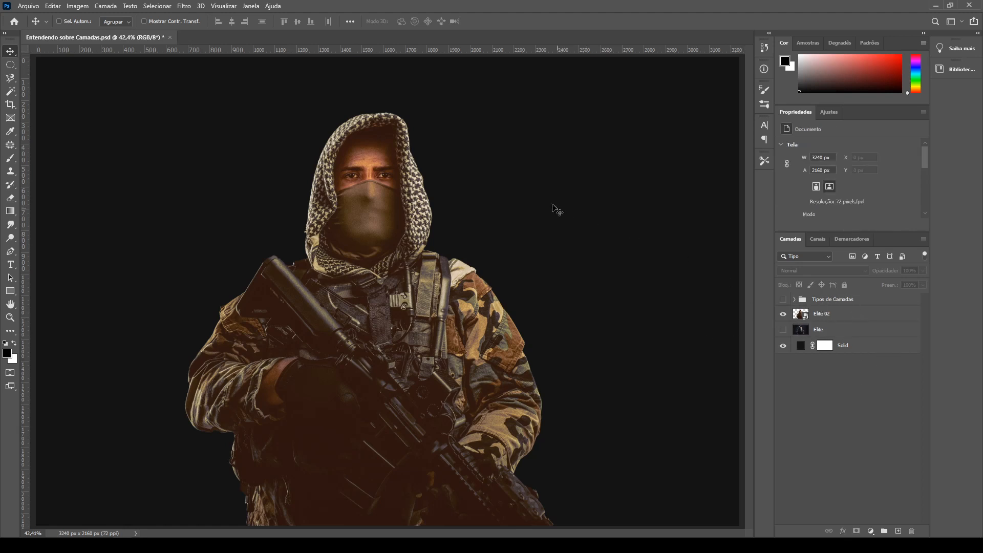
pyautogui.click(819, 302)
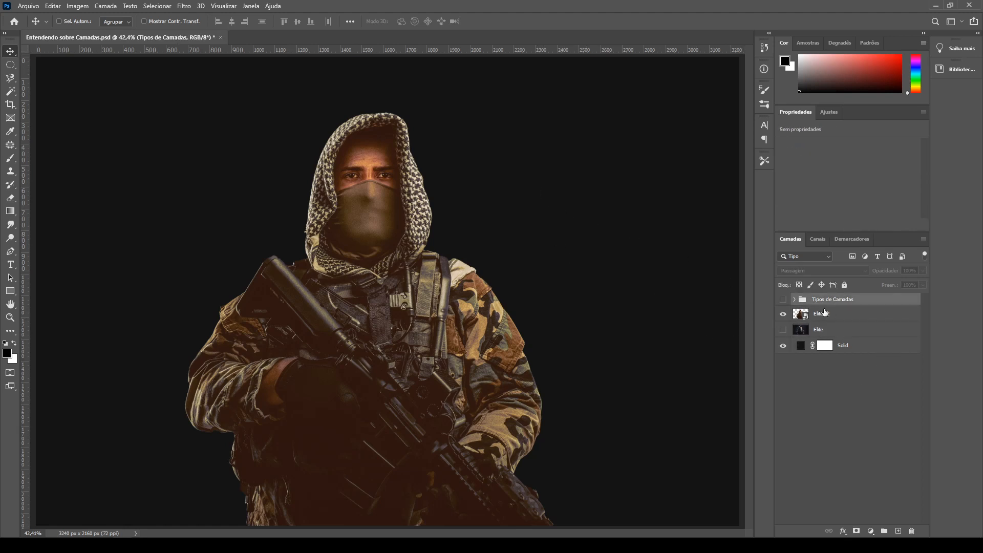
pyautogui.click(857, 349)
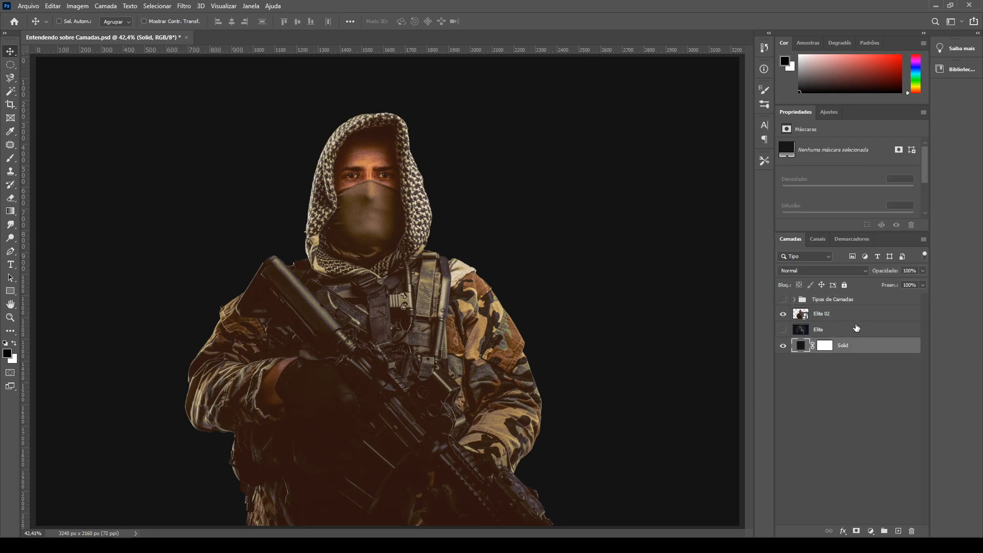
pyautogui.click(830, 314)
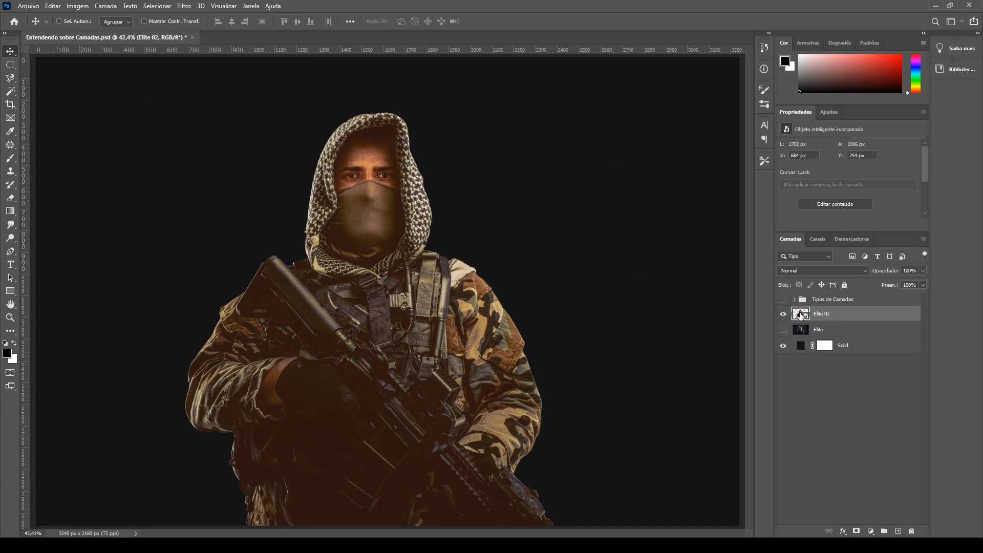
# Step: Make the Elite layer visible and select it
pyautogui.click(783, 329)
pyautogui.scroll(-2, 468, 186)
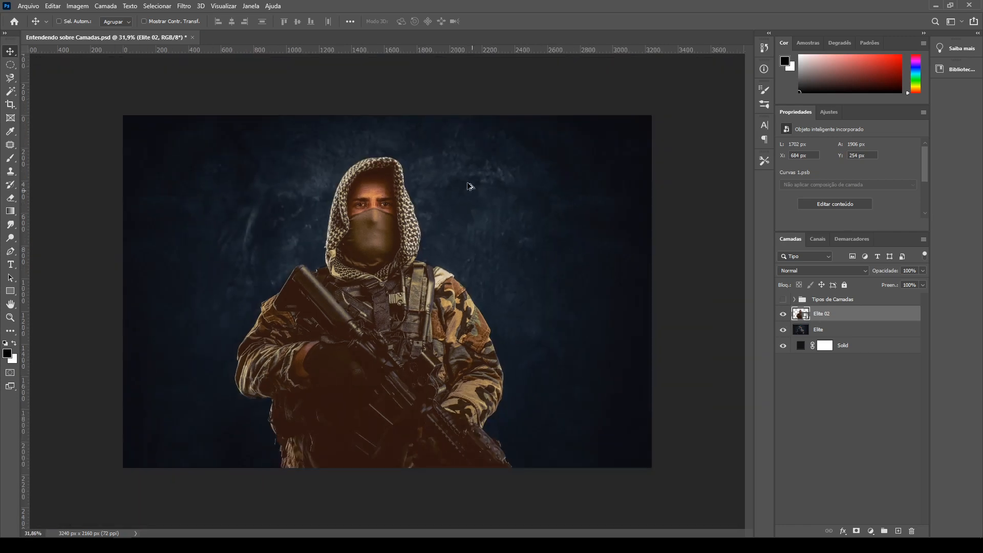
pyautogui.scroll(1, 343, 204)
pyautogui.click(834, 331)
pyautogui.scroll(-1, 388, 287)
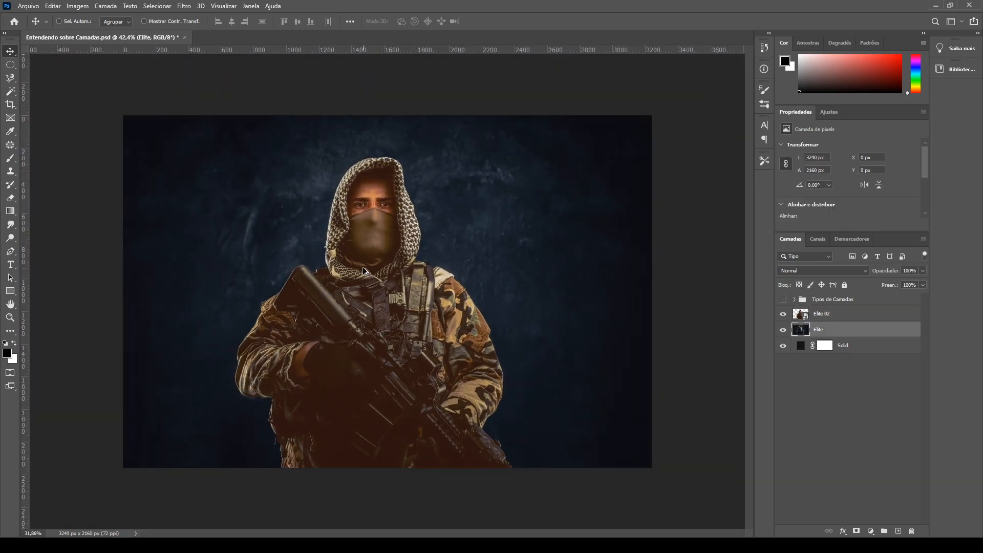
# Step: Shift the Elite layer 724 px to the right on the canvas and undo the move
pyautogui.moveTo(389, 234); pyautogui.dragTo(518, 234)
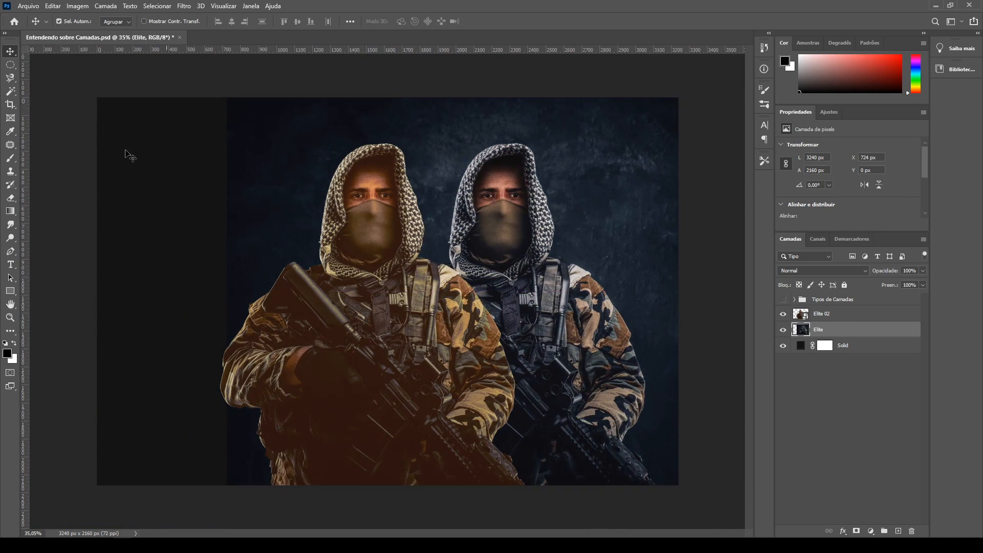
pyautogui.hotkey('ctrl', 'z')
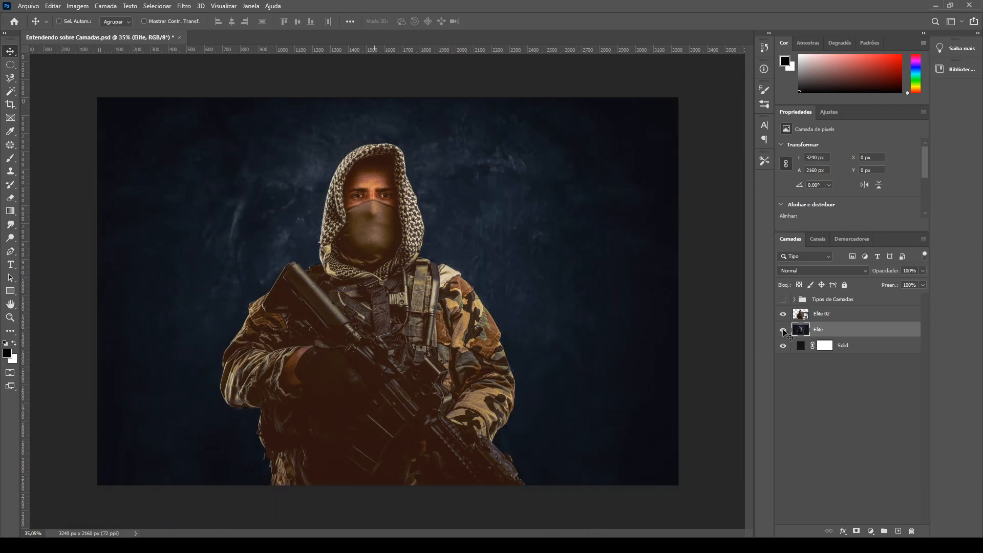
# Step: Reorder the Elite layer above Elite 02 and return it to its place below
pyautogui.moveTo(823, 328); pyautogui.dragTo(836, 313)
pyautogui.scroll(4, 375, 184)
pyautogui.scroll(-4, 358, 146)
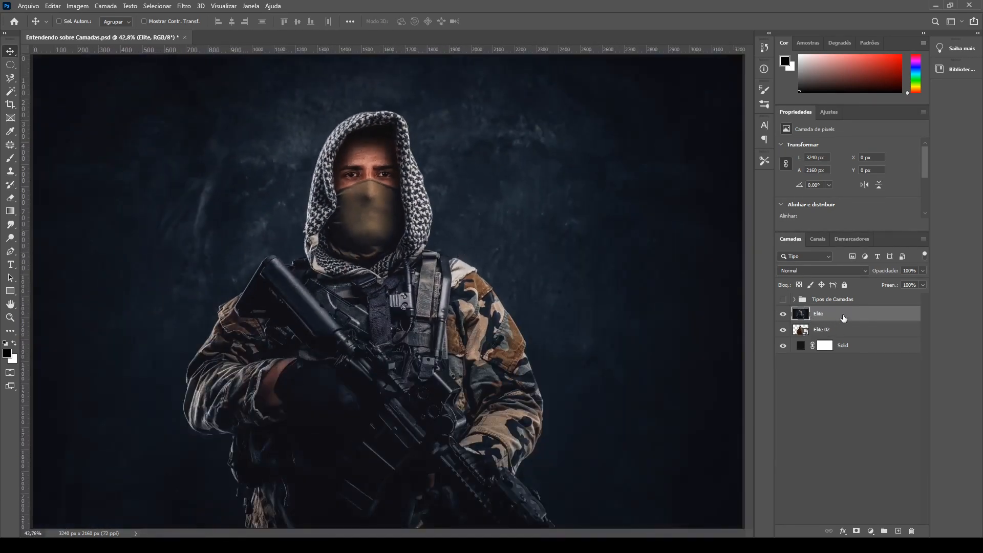
pyautogui.moveTo(843, 318); pyautogui.dragTo(831, 335)
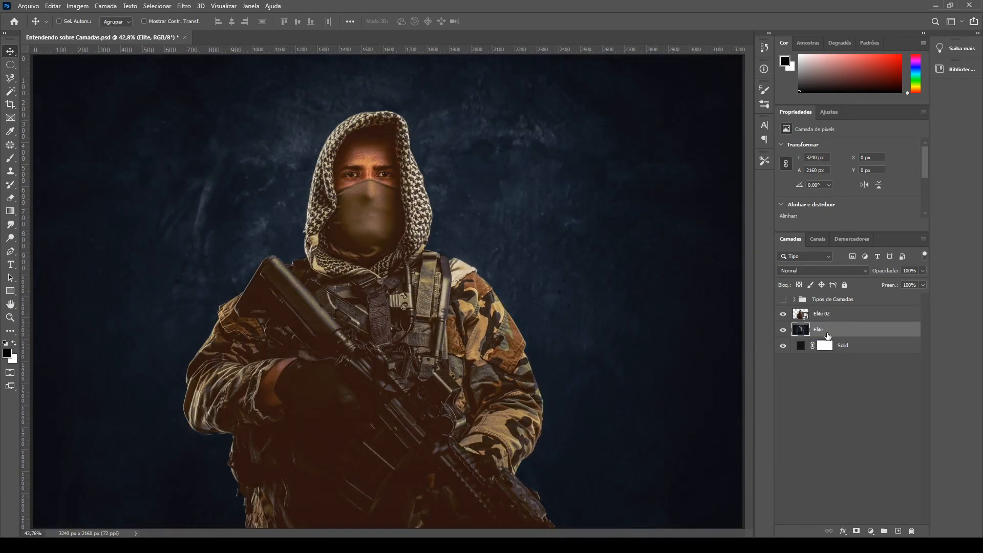
# Step: Expand the Tipos de Camadas group to view the layers inside it and collapse it again
pyautogui.click(794, 300)
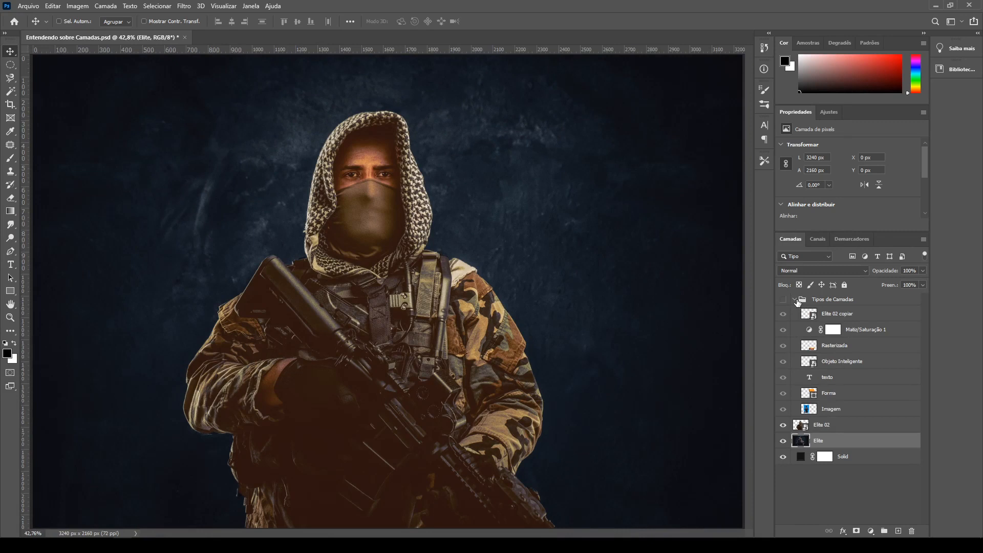
pyautogui.click(795, 300)
# Step: Select the Elite 02 layer and review the commands available for it without applying any
pyautogui.click(797, 315)
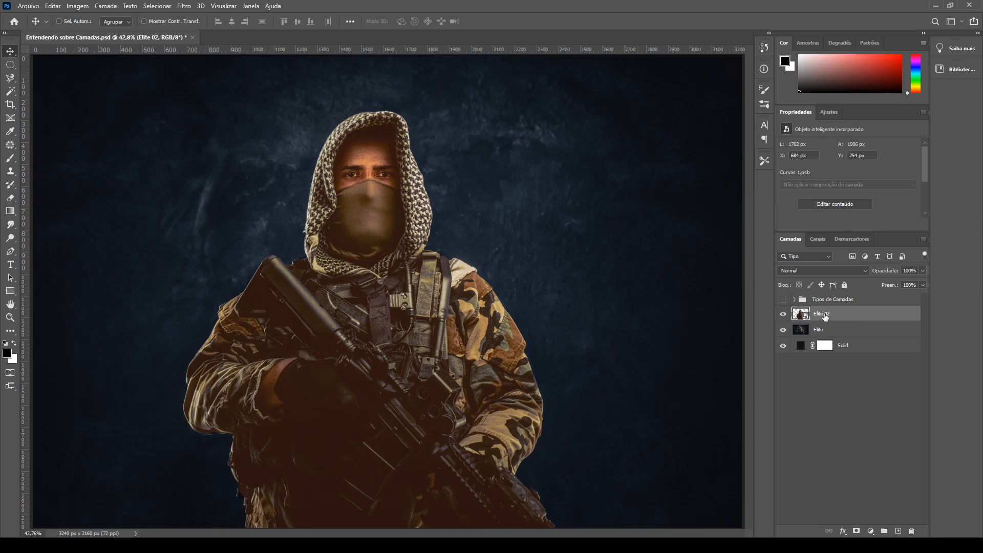
pyautogui.rightClick(848, 315)
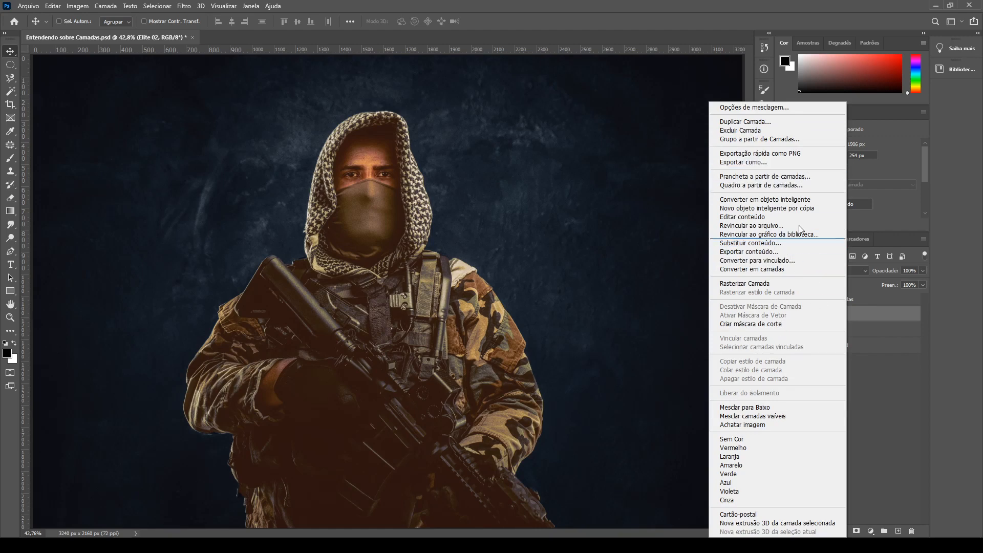
pyautogui.click(877, 385)
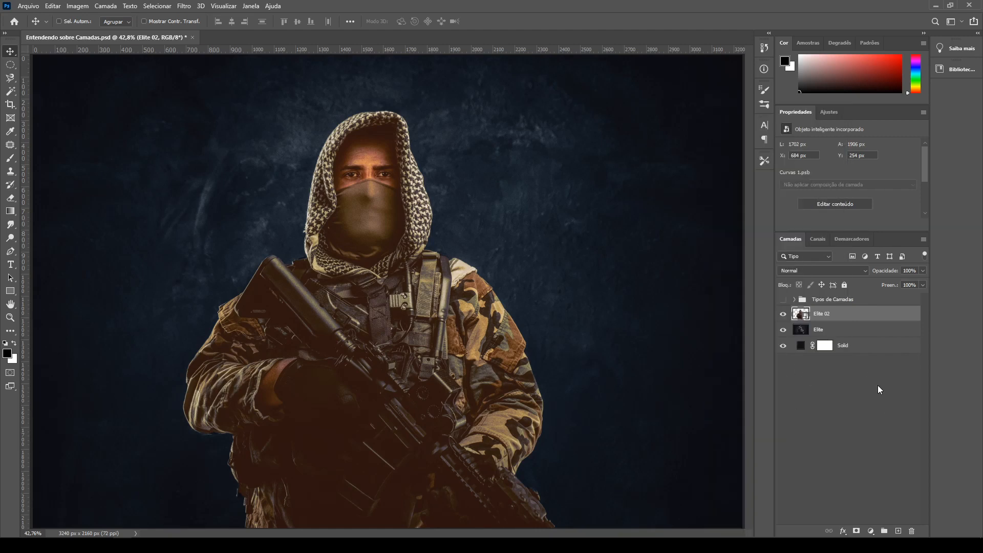
# Step: Load the pixels of the Elite 02 layer as a selection and deselect them
pyautogui.rightClick(797, 314)
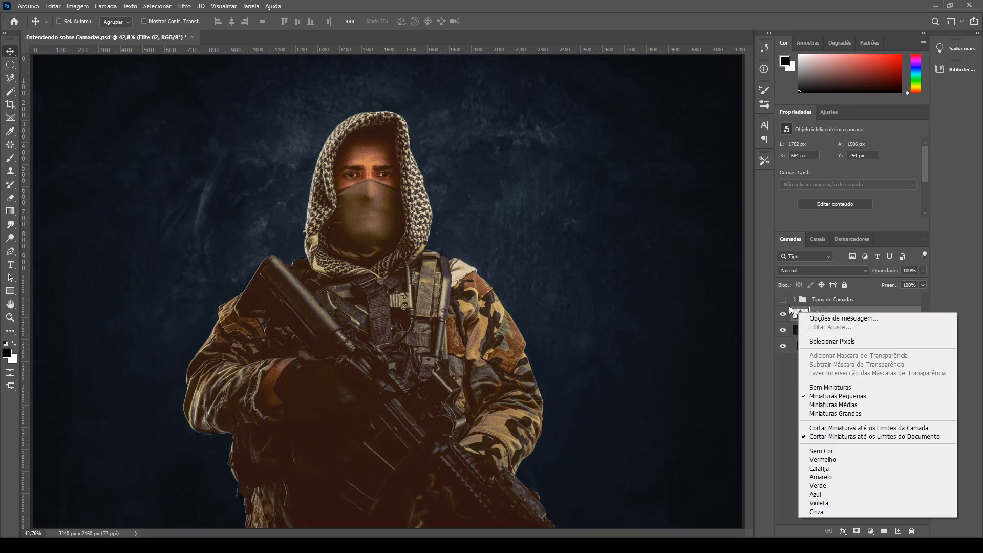
pyautogui.click(855, 341)
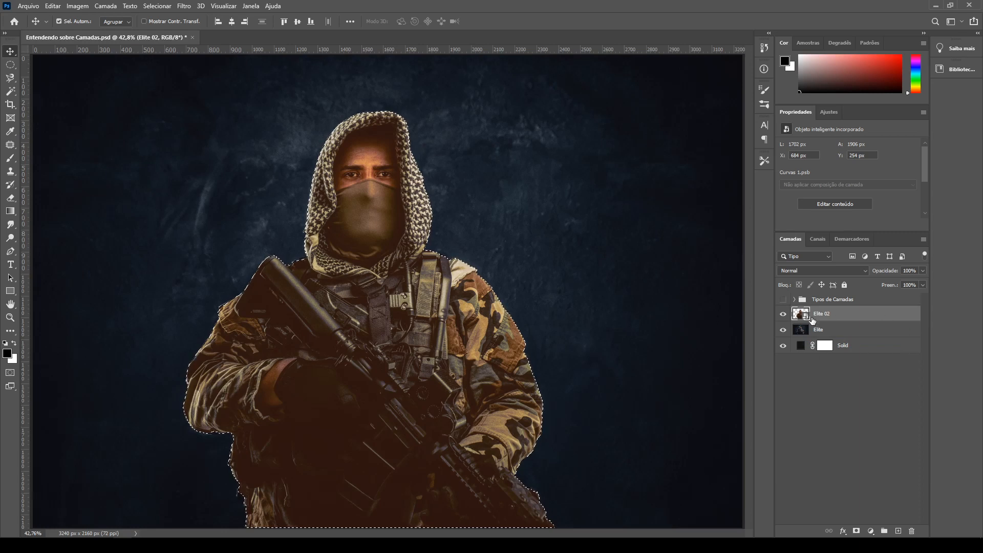
pyautogui.hotkey('ctrl', 'd')
# Step: Set the layer list to show no thumbnails (Sem Miniaturas)
pyautogui.rightClick(804, 317)
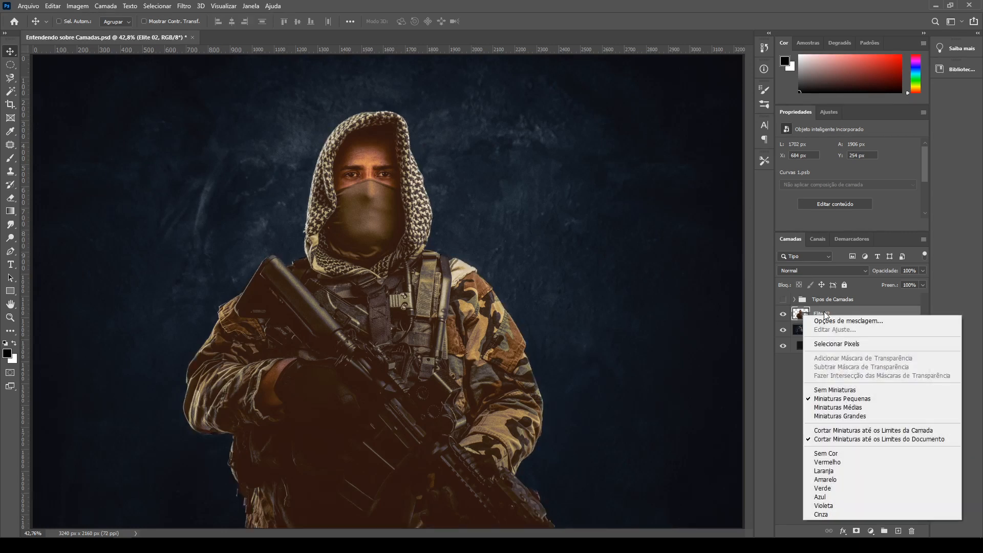
pyautogui.click(832, 391)
pyautogui.click(826, 370)
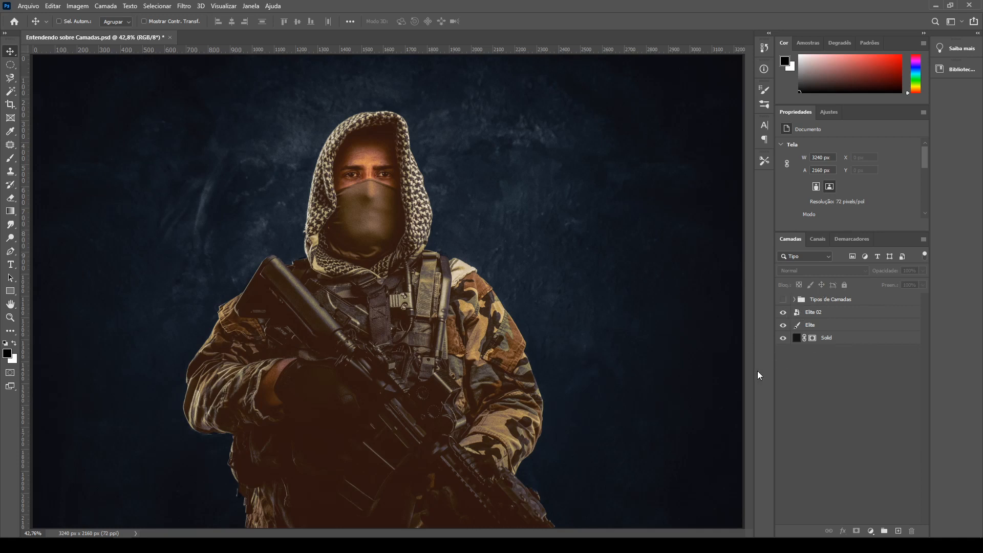
# Step: Try medium layer thumbnails (Miniaturas Médias) and return the layer list to small thumbnails
pyautogui.rightClick(797, 314)
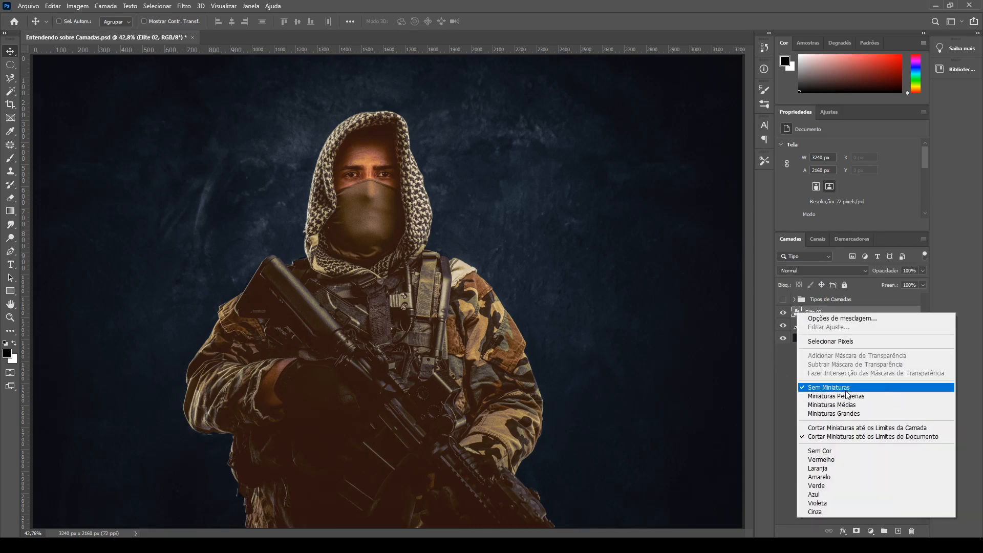
pyautogui.click(838, 403)
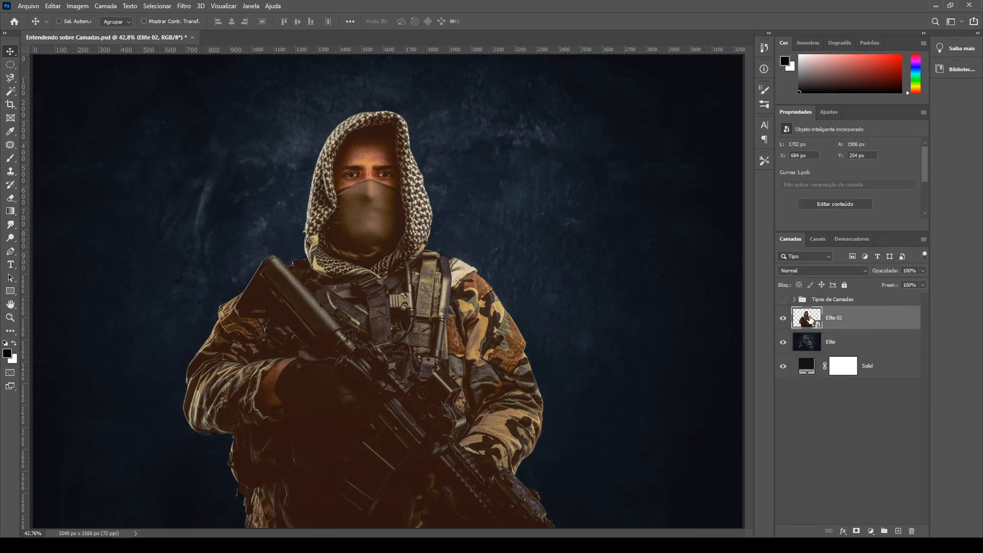
pyautogui.rightClick(810, 319)
pyautogui.click(840, 415)
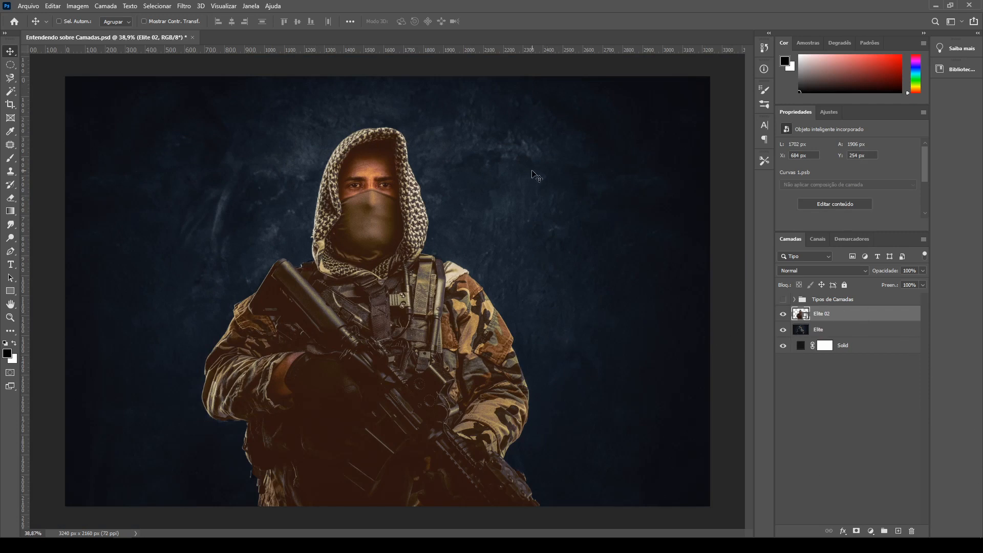
# Step: Open the image phoenix-arizona-panoramic-Q3Y25SD from the BG folder, leaving its missing colour profile as it is
pyautogui.click(28, 6)
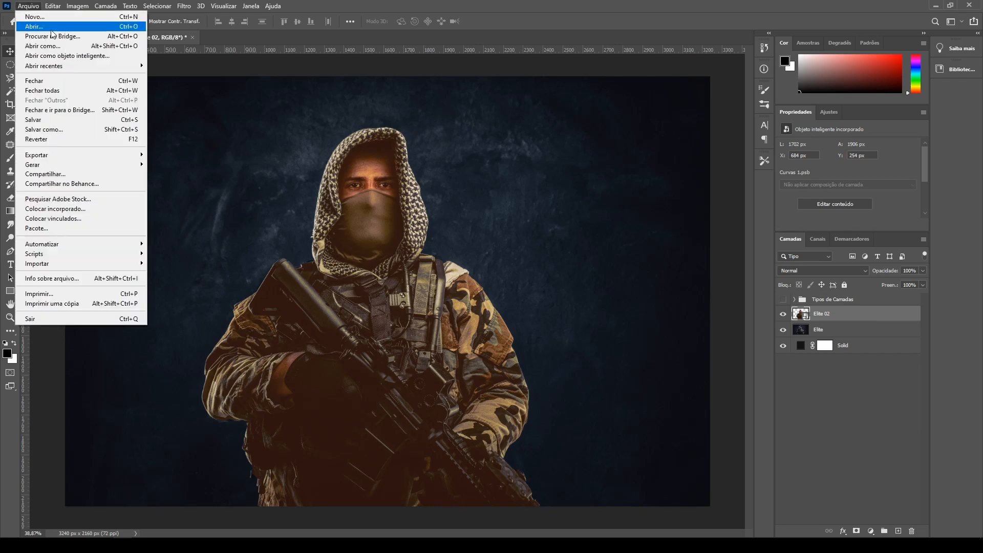
pyautogui.click(429, 188)
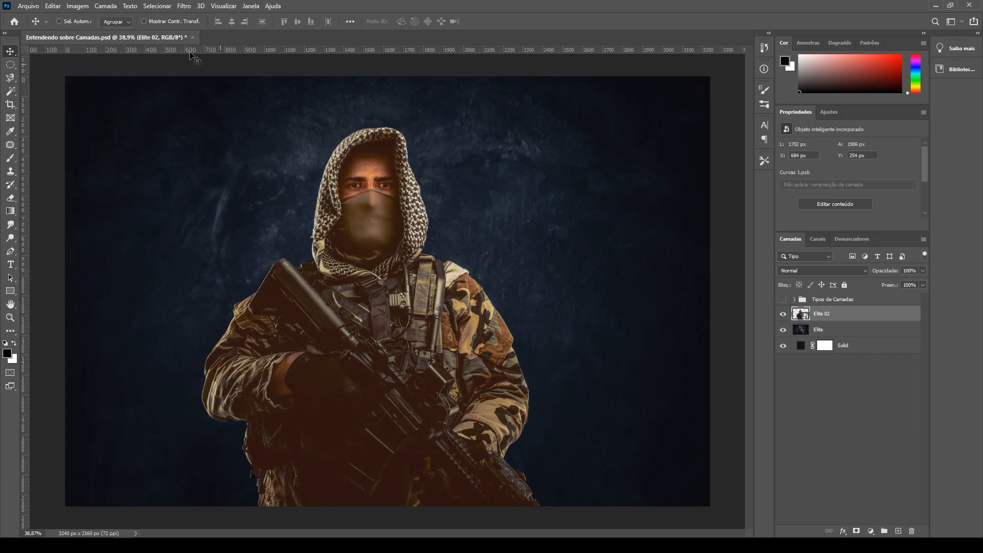
pyautogui.click(28, 6)
pyautogui.click(31, 27)
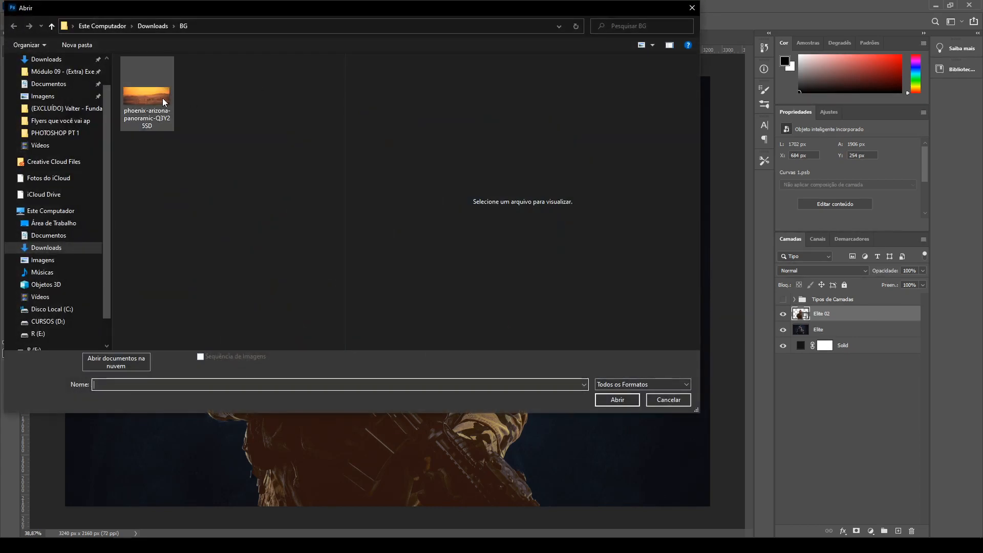
pyautogui.doubleClick(156, 96)
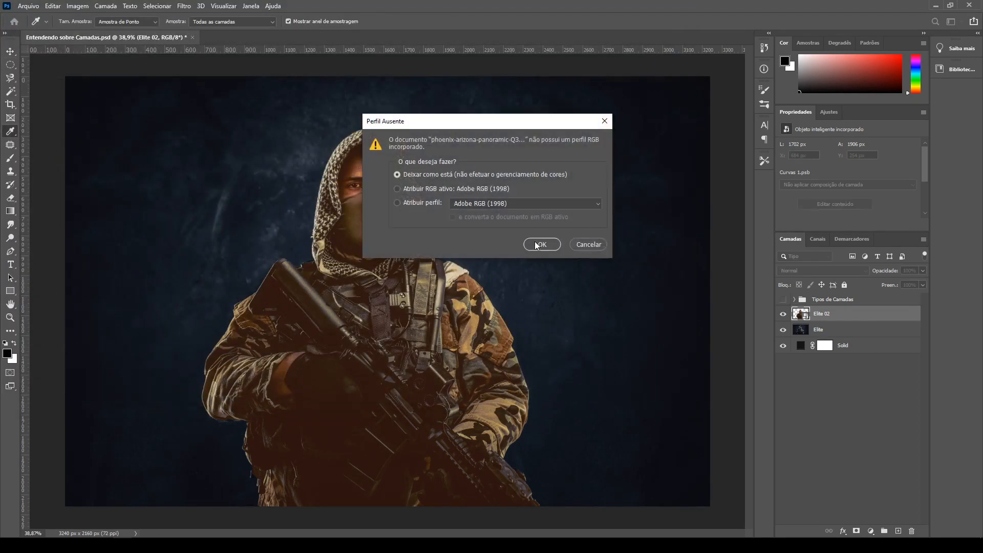
pyautogui.click(543, 244)
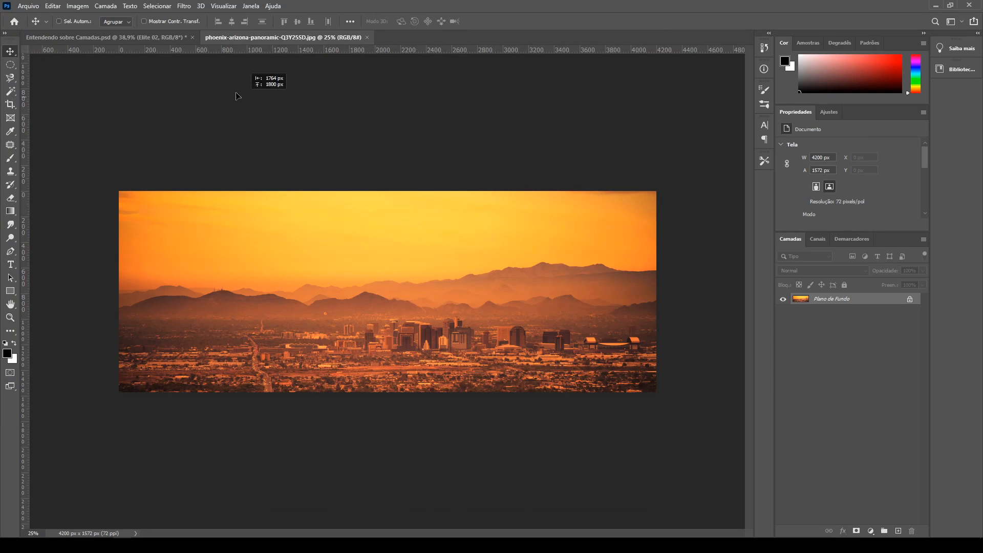
# Step: Copy the panorama image into Entendendo sobre Camadas.psd, undo the copy and close the panorama document
pyautogui.click(134, 37)
pyautogui.moveTo(419, 263); pyautogui.dragTo(419, 264)
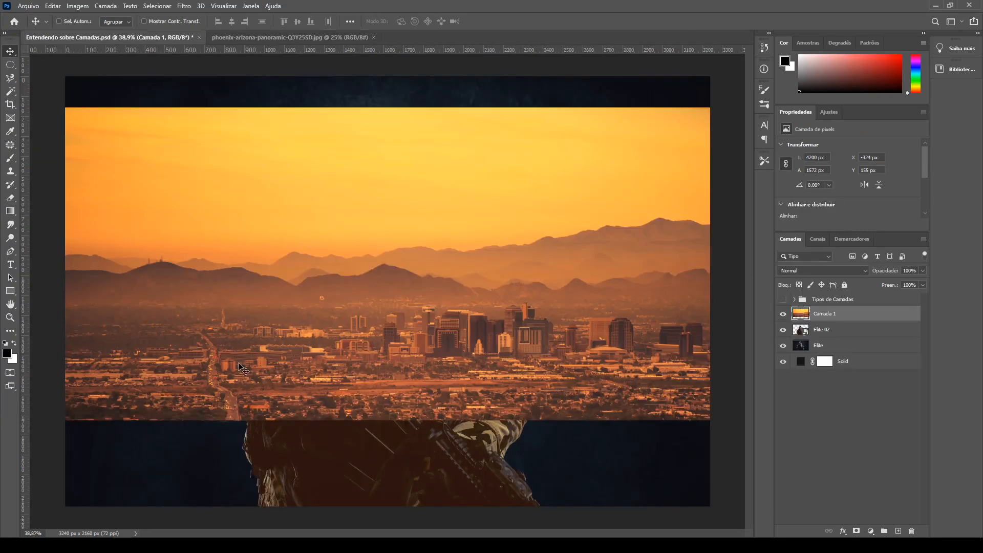
pyautogui.hotkey('ctrl', 'z')
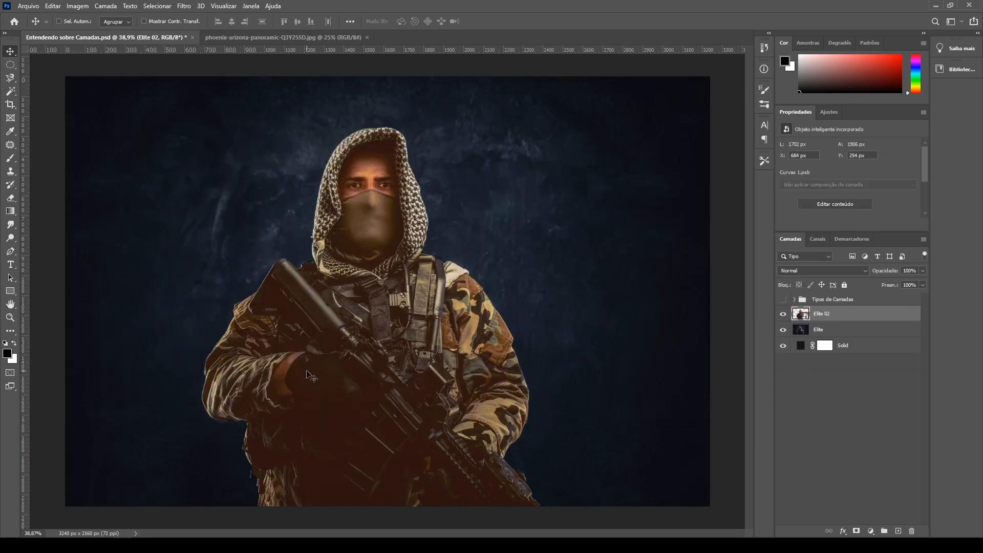
pyautogui.click(367, 37)
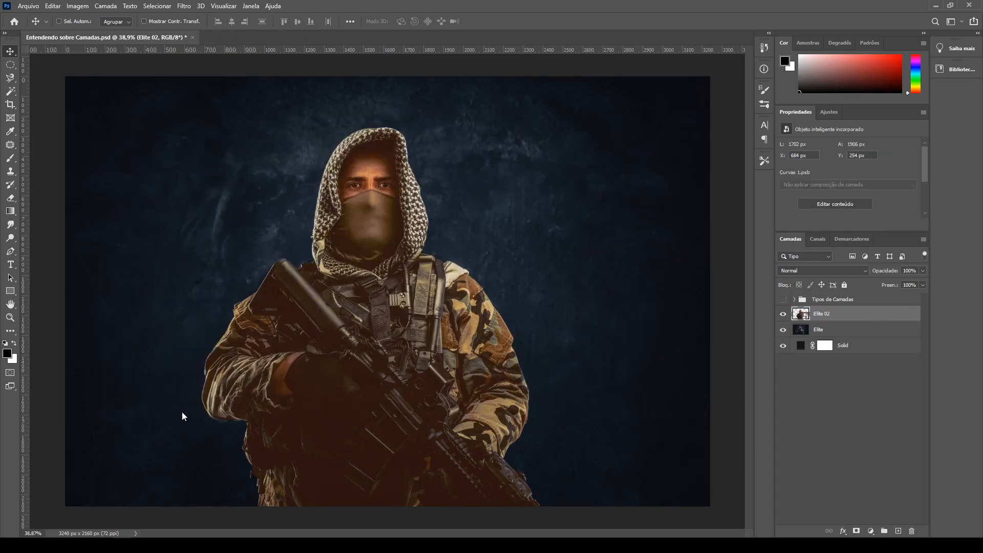
# Step: Switch to File Explorer, place phoenix-arizona-panoramic-Q3Y25SD from the BG folder onto the Photoshop canvas and cancel the placement
pyautogui.hotkey('alt', 'Tab')
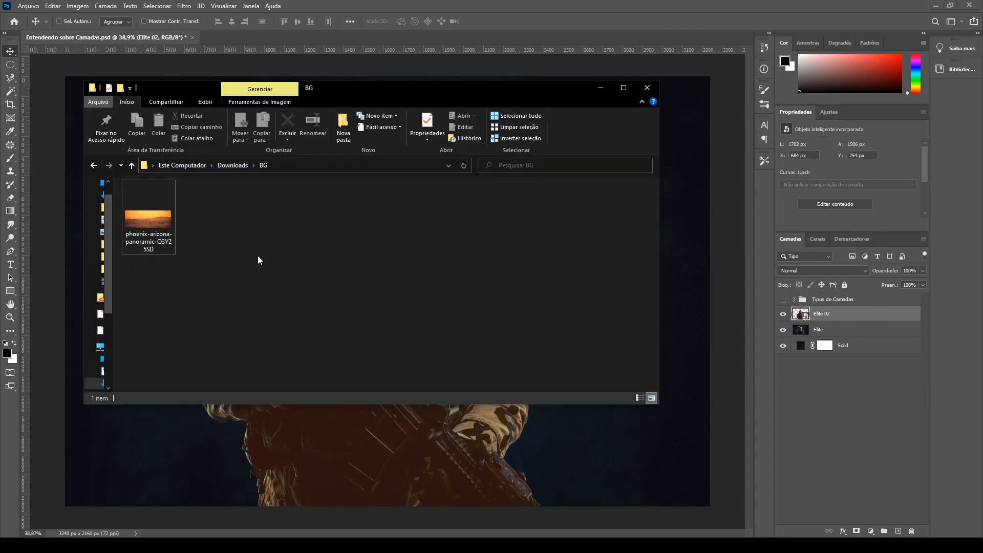
pyautogui.moveTo(149, 228); pyautogui.dragTo(336, 414)
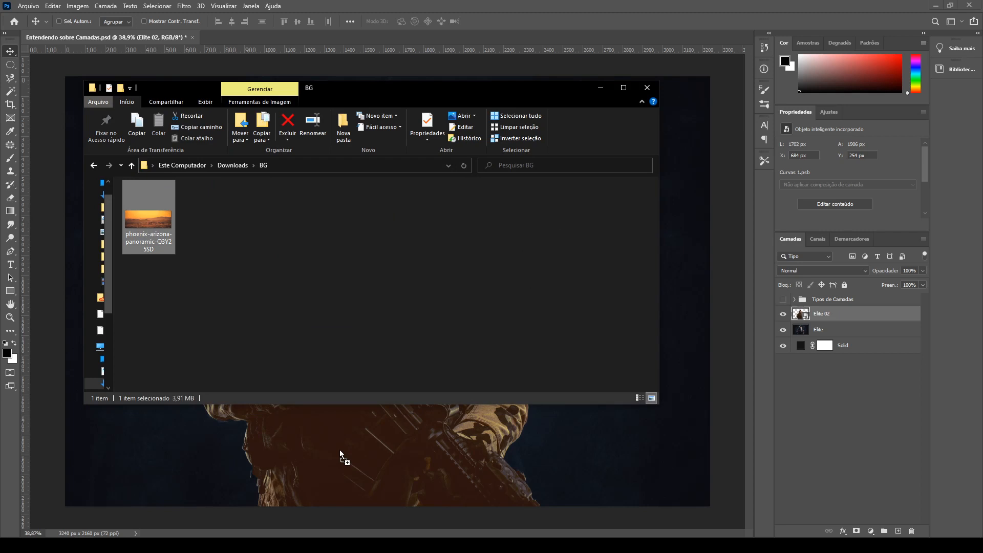
pyautogui.moveTo(326, 357); pyautogui.dragTo(354, 448)
pyautogui.scroll(-2, 450, 224)
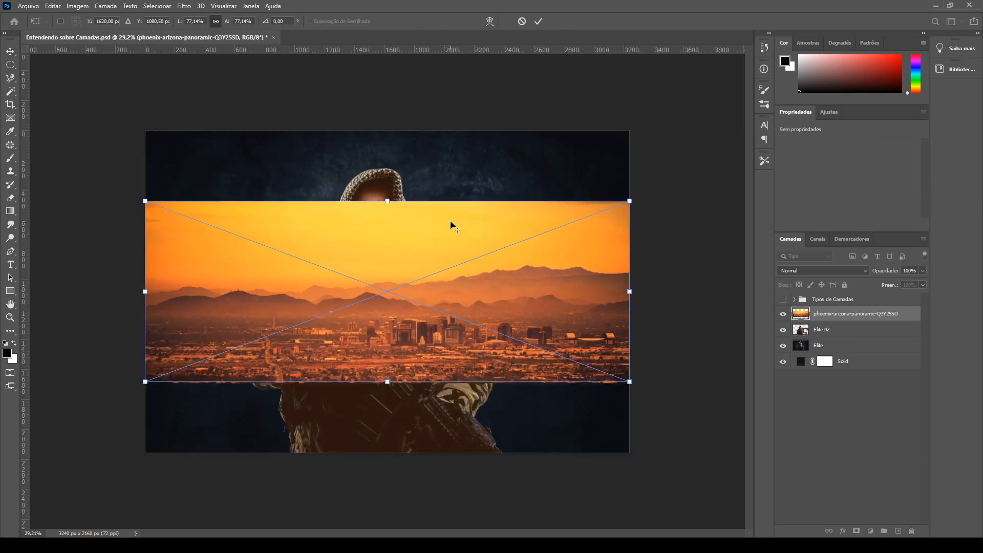
pyautogui.press('Escape')
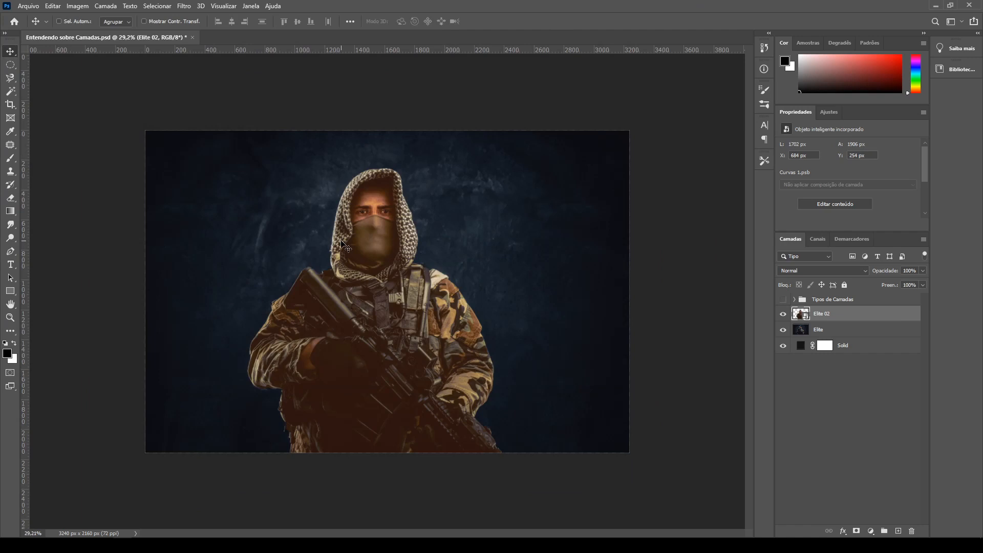
# Step: Place the image phoenix-arizona-panoramic-Q3Y25SD from the BG folder as an embedded object above the Elite 02 layer
pyautogui.click(28, 5)
pyautogui.click(60, 209)
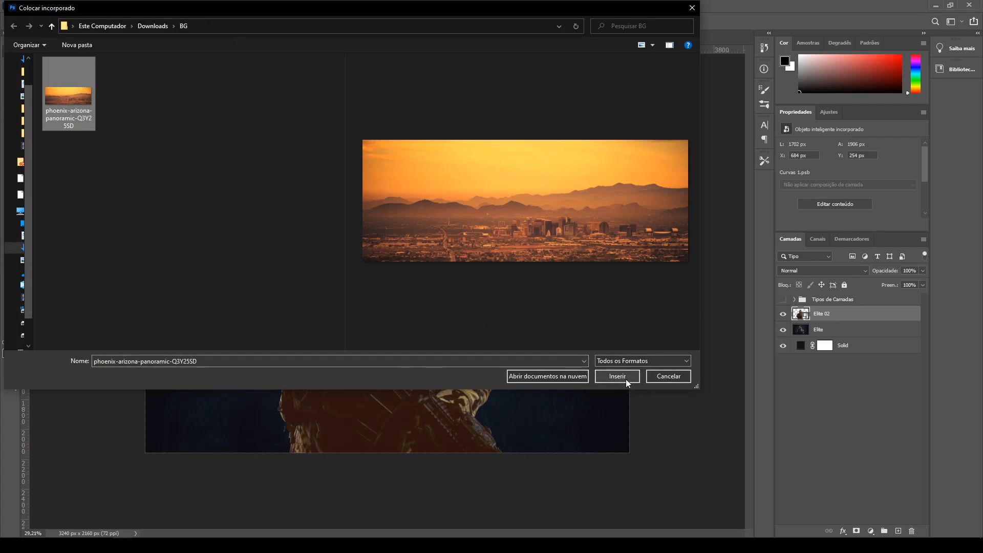
pyautogui.click(618, 377)
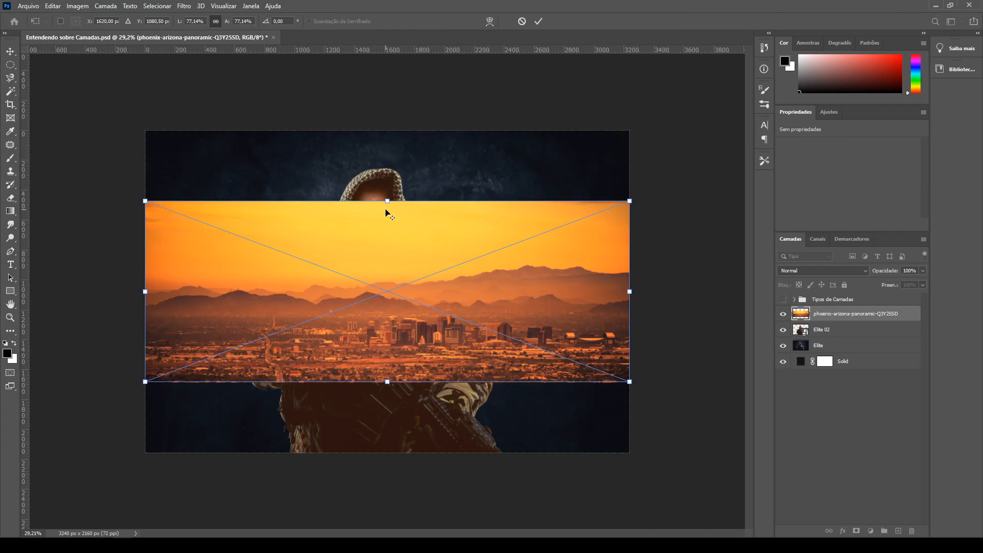
# Step: Scale the placed panorama proportionally about its centre to about 141% so it covers the whole canvas, and commit the placement
pyautogui.scroll(-1, 387, 212)
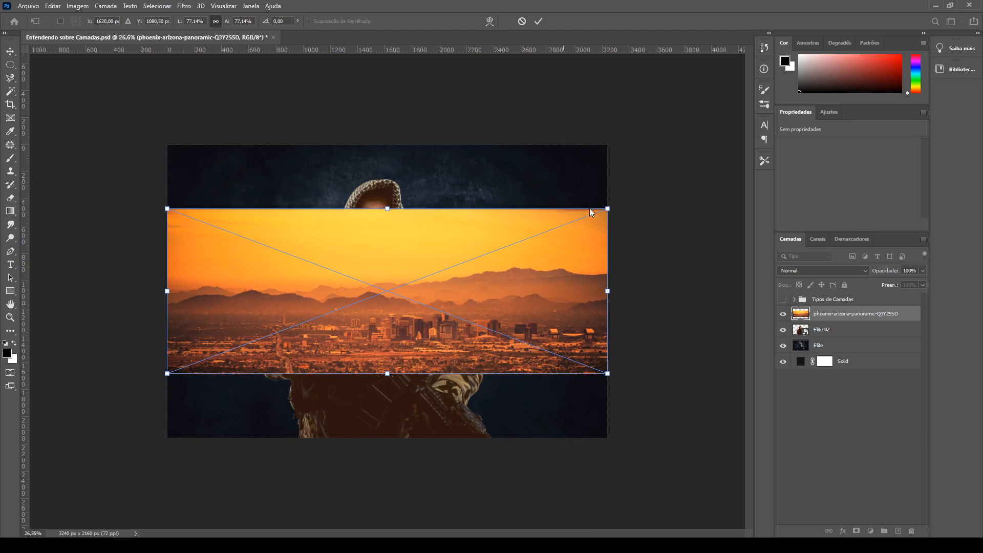
pyautogui.scroll(-2, 432, 254)
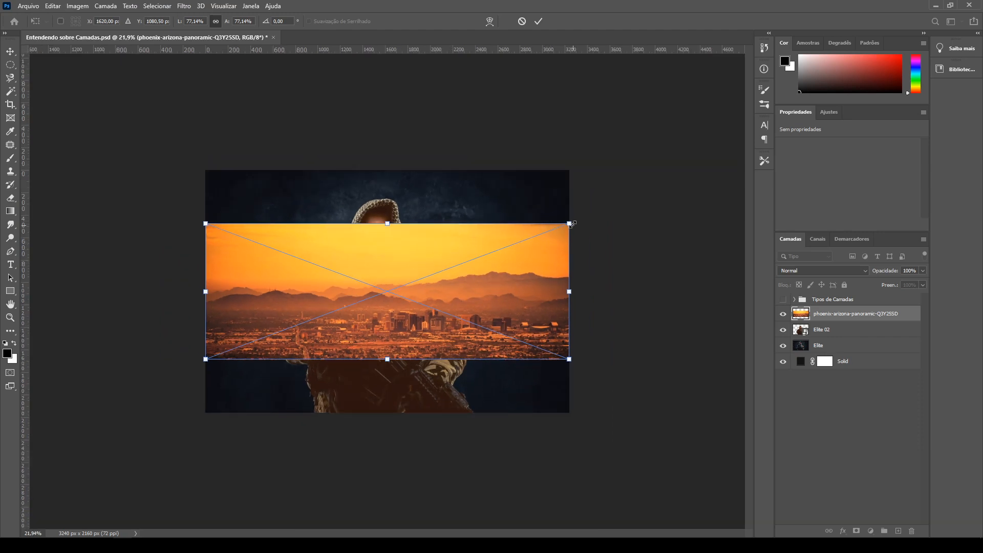
pyautogui.moveTo(571, 224); pyautogui.dragTo(655, 69)
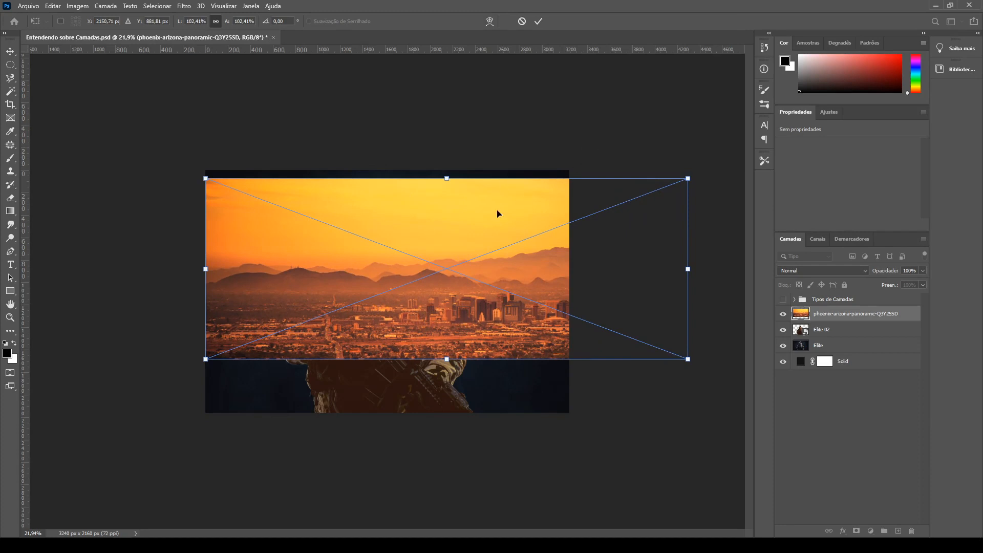
pyautogui.hotkey('ctrl', 'z')
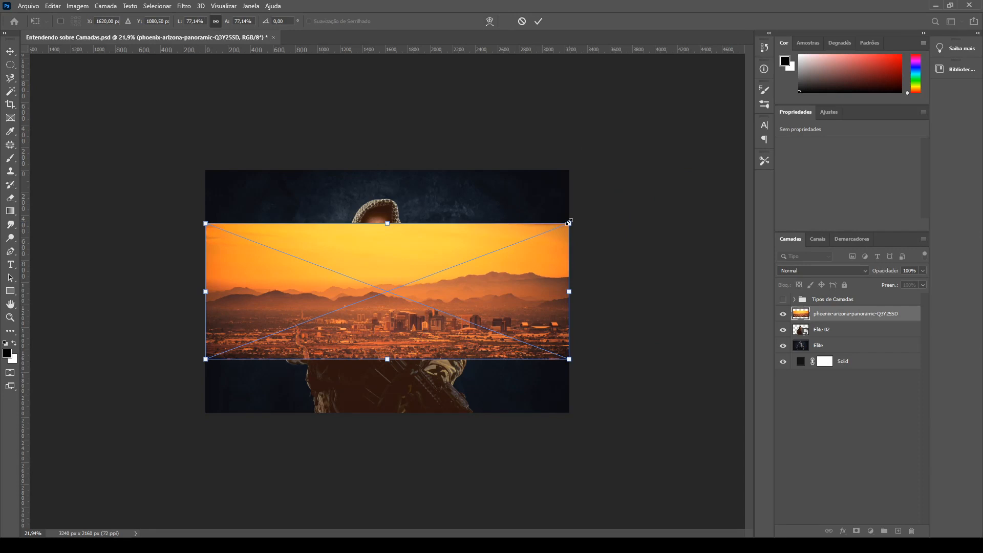
pyautogui.moveTo(569, 223); pyautogui.dragTo(704, 115)
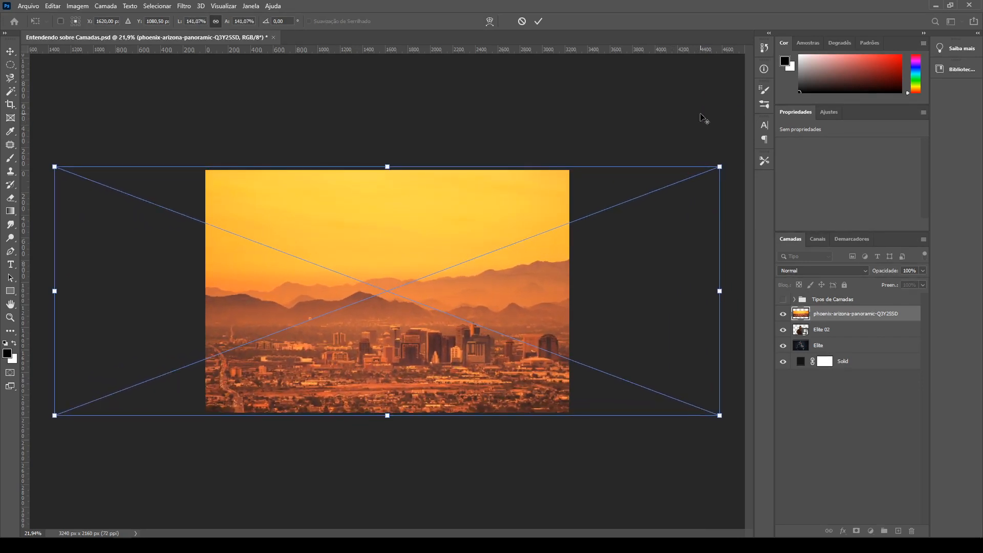
pyautogui.click(538, 21)
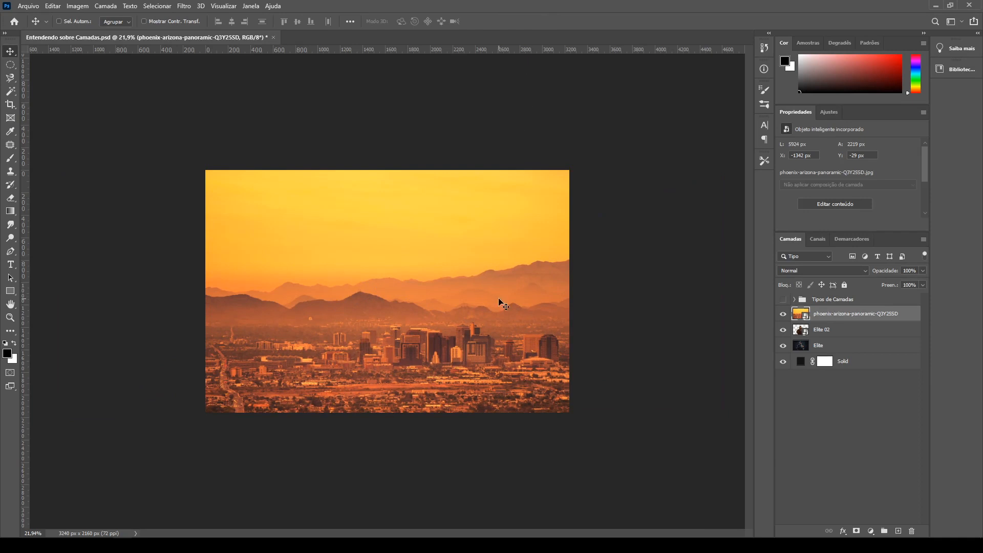
# Step: Move the panorama layer directly below Elite 02 in the layer stack
pyautogui.scroll(4, 489, 292)
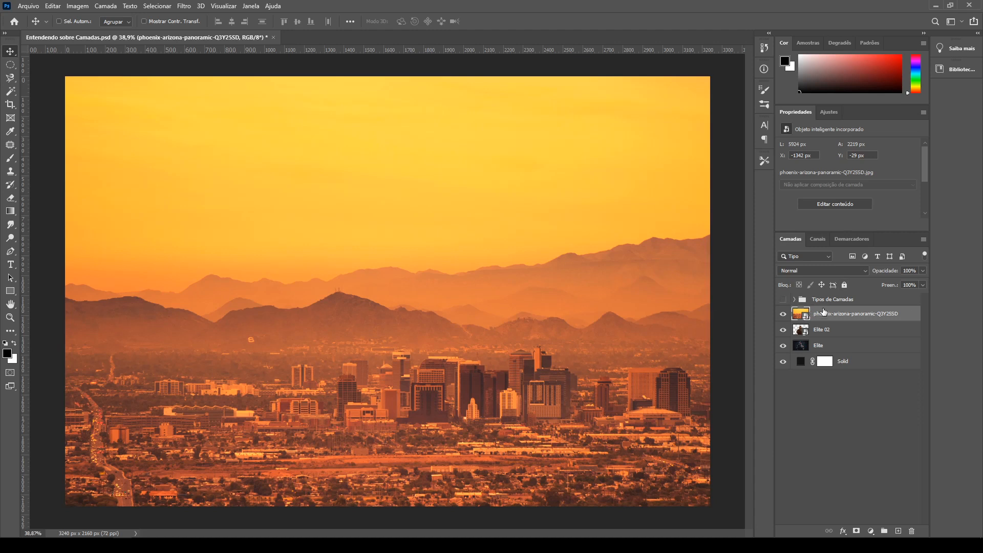
pyautogui.click(839, 331)
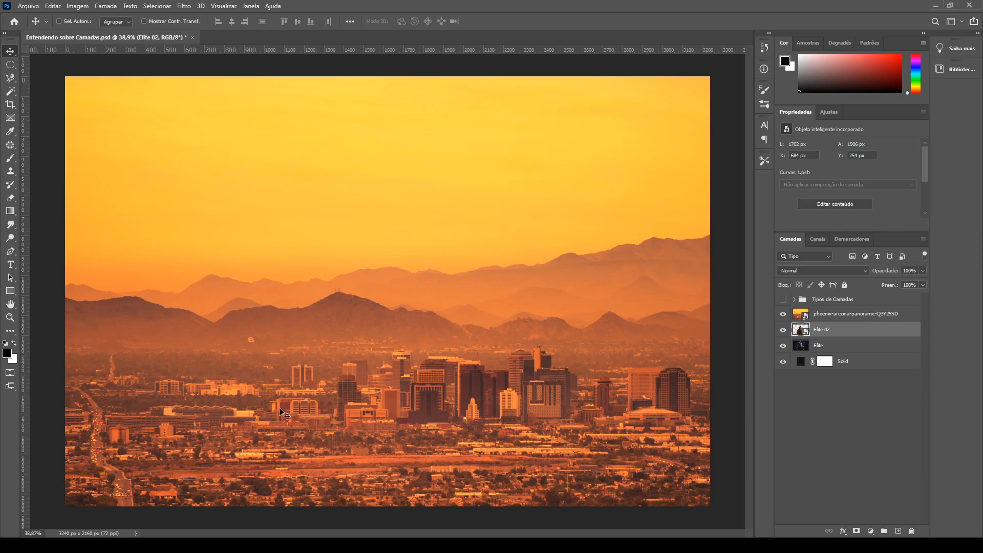
pyautogui.click(884, 314)
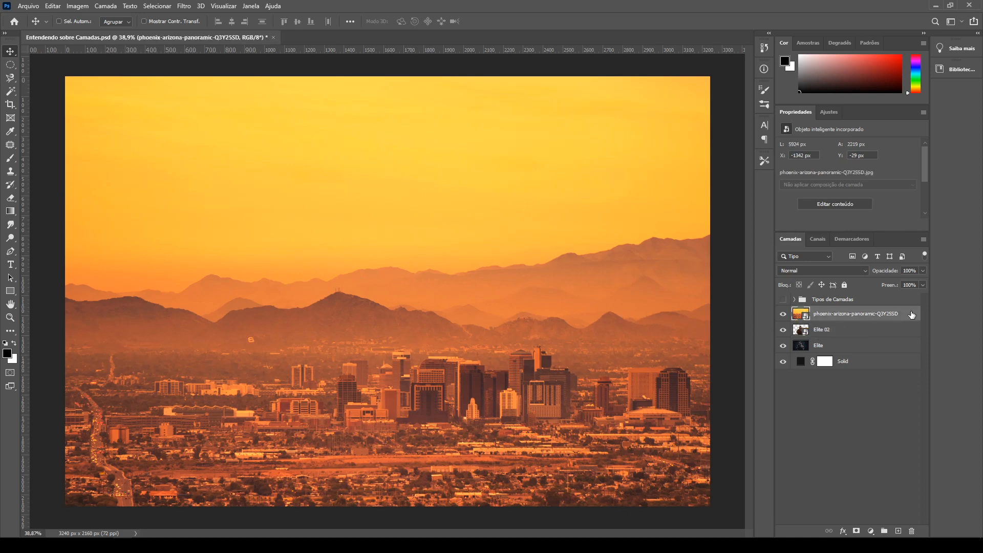
pyautogui.moveTo(907, 315); pyautogui.dragTo(886, 336)
pyautogui.hotkey('ctrl', '-')
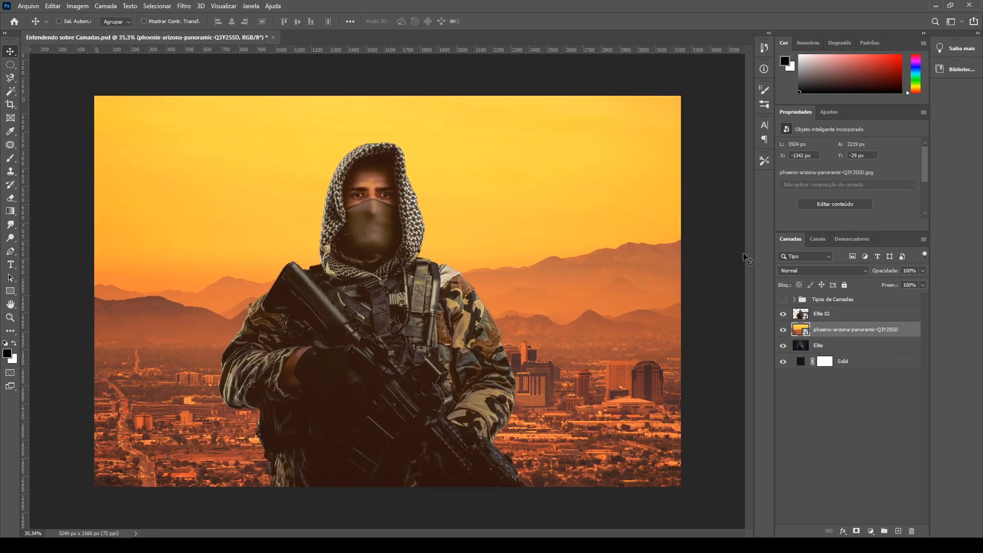
# Step: Move the panorama layer below the Elite layer and return it to its place between Elite 02 and Elite
pyautogui.scroll(2, 369, 220)
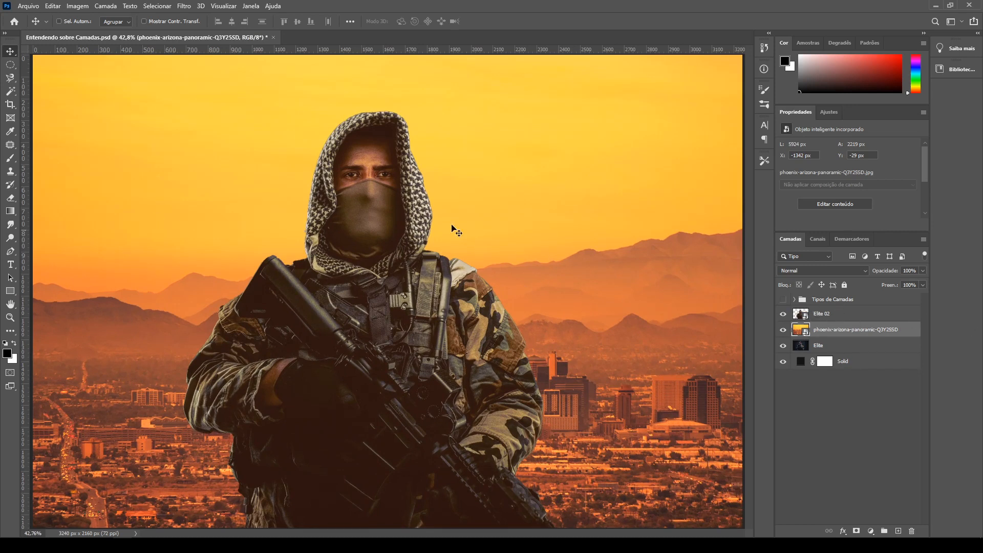
pyautogui.click(852, 314)
pyautogui.click(839, 333)
pyautogui.moveTo(911, 330); pyautogui.dragTo(900, 351)
pyautogui.scroll(-2, 385, 295)
pyautogui.scroll(2, 640, 296)
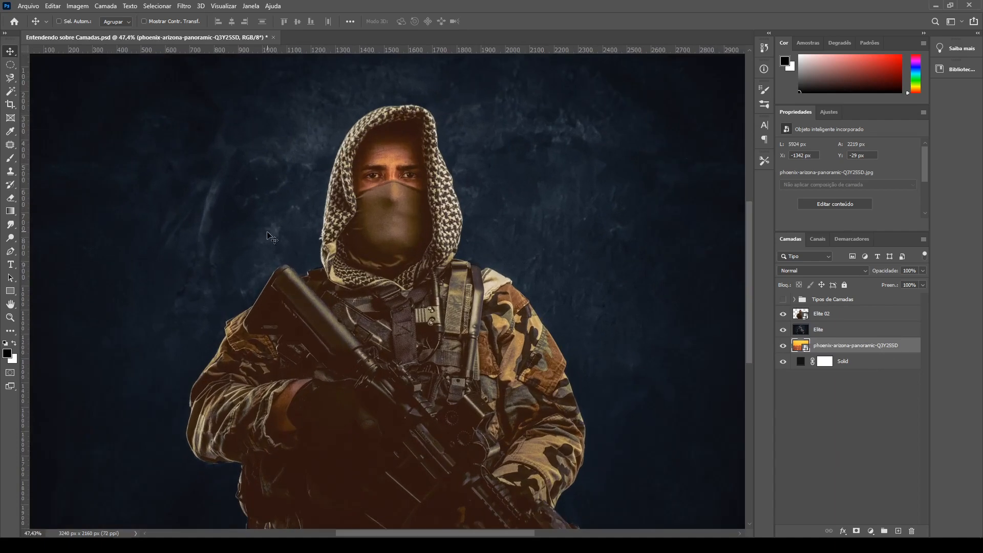
pyautogui.moveTo(912, 346); pyautogui.dragTo(902, 322)
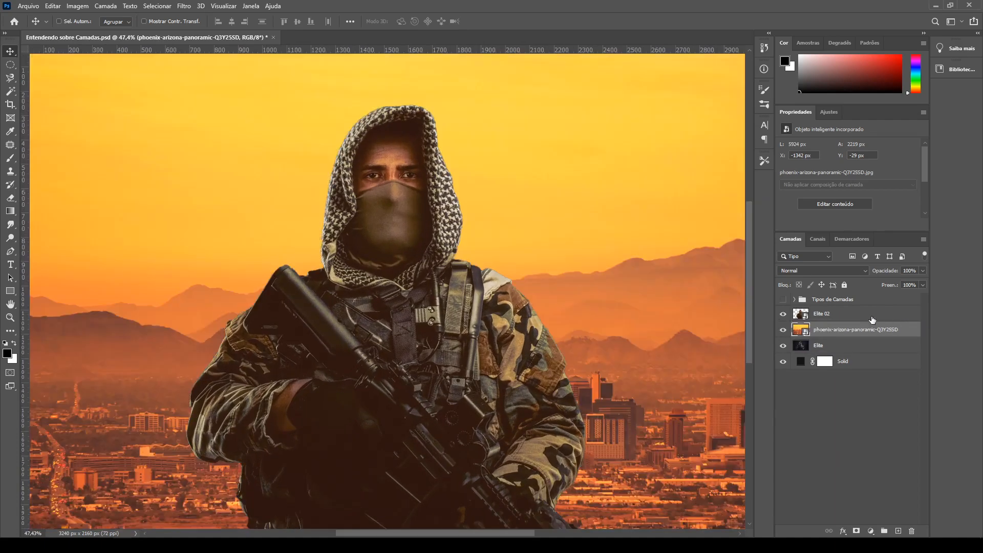
# Step: Rename the panorama layer as Cenario and deselect it
pyautogui.click(850, 426)
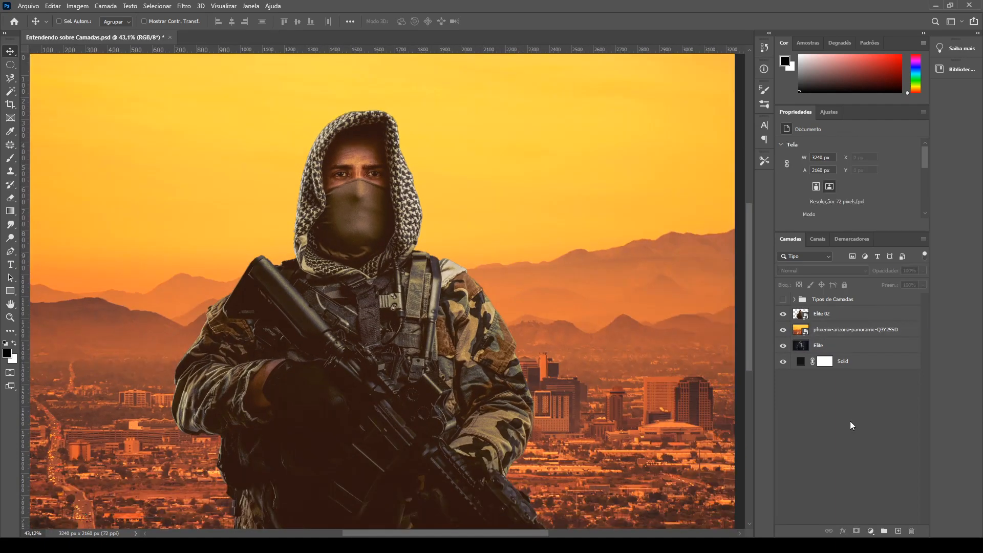
pyautogui.doubleClick(830, 330)
pyautogui.press('BackSpace')
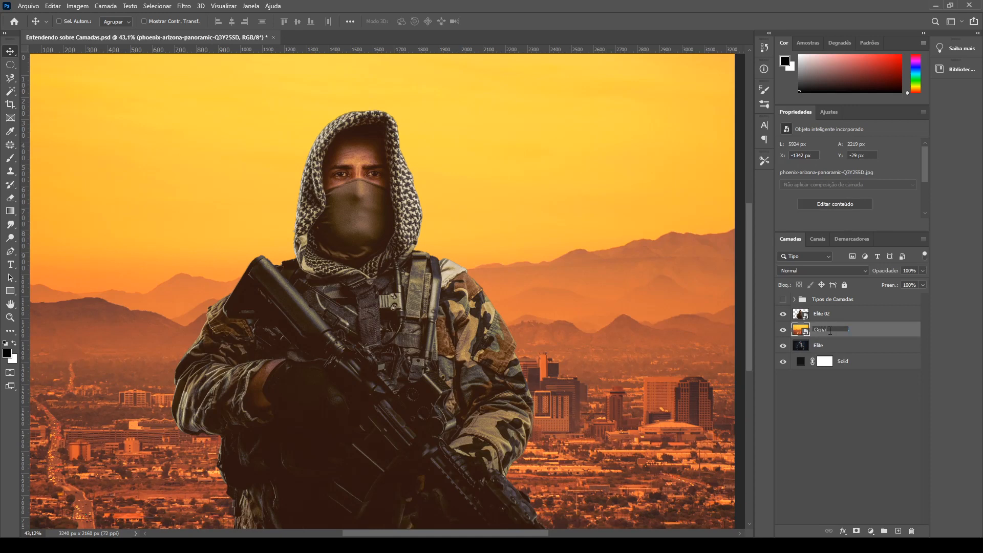
pyautogui.press('Return')
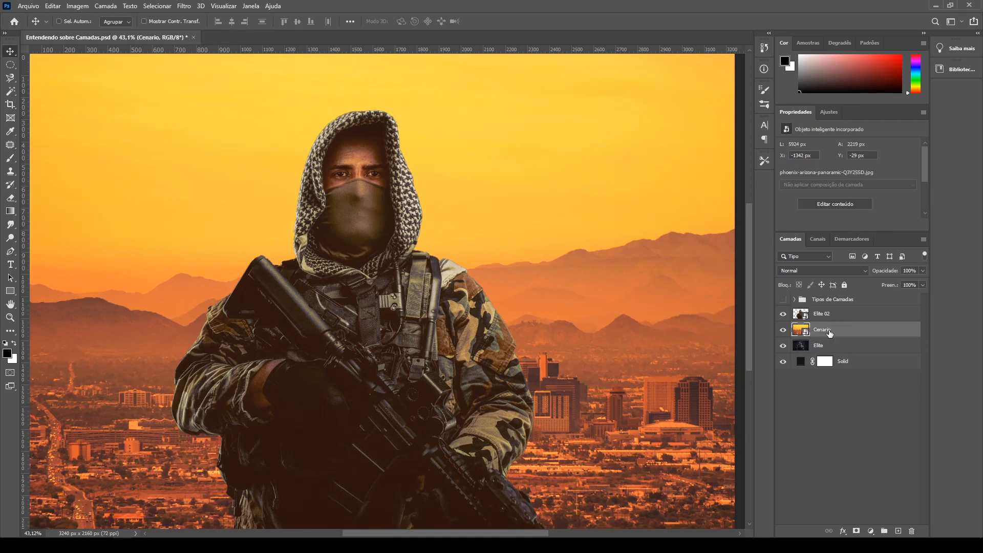
pyautogui.click(801, 390)
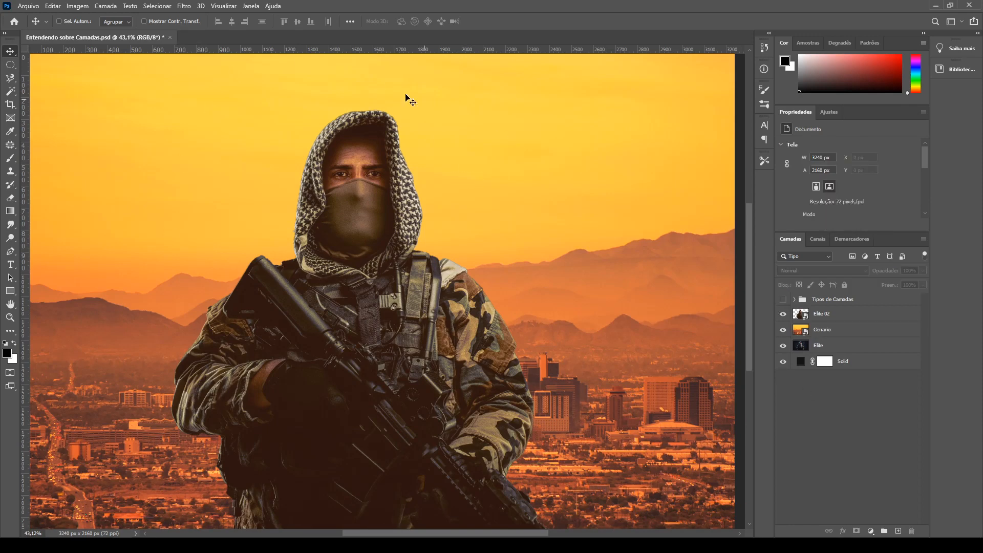
# Step: Shift the Cenario layer horizontally to the left, to about X -1926 px, keeping Y at -29 px
pyautogui.scroll(-2, 428, 193)
pyautogui.scroll(1, 389, 135)
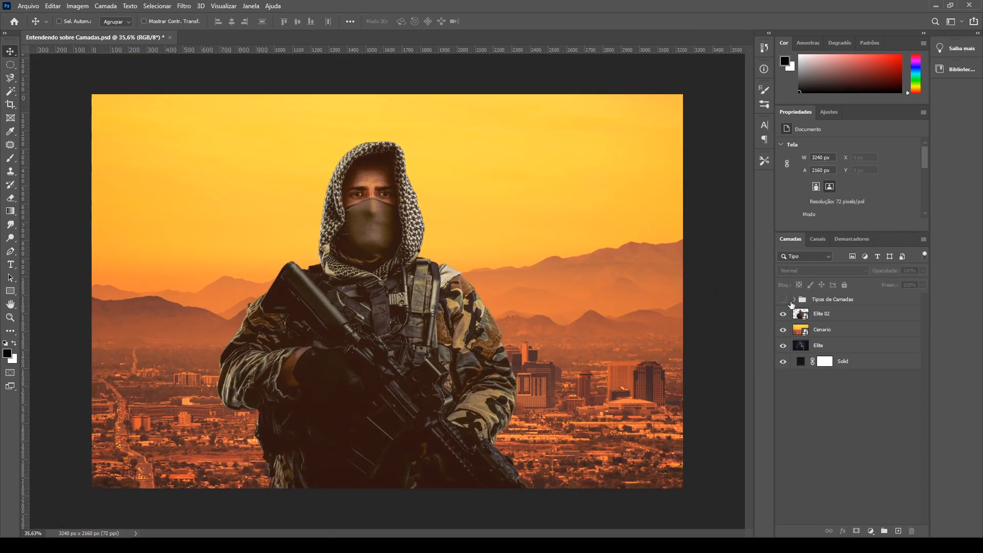
pyautogui.click(838, 333)
pyautogui.moveTo(439, 279); pyautogui.dragTo(414, 279)
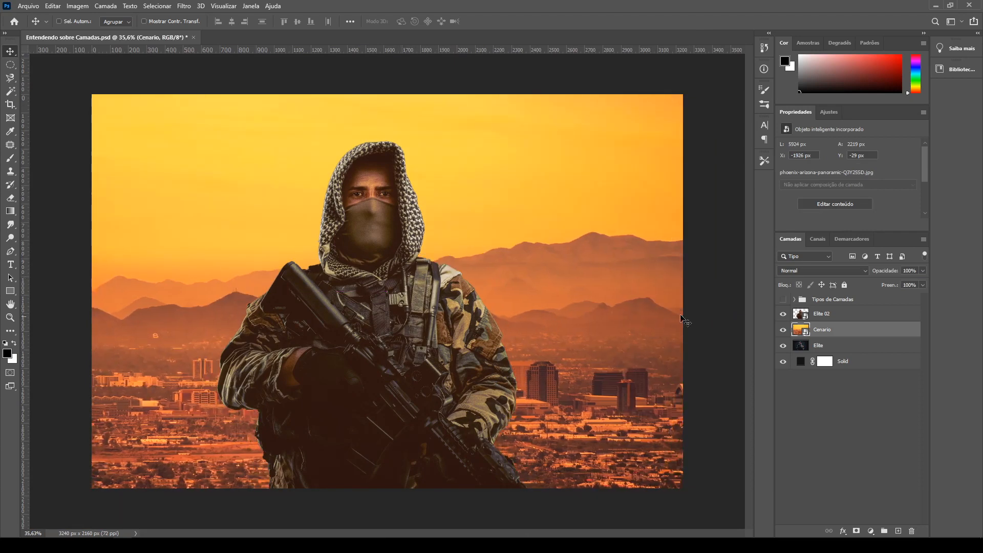
# Step: Hide and show the Cenario layer and the Elite 02 layer in turn to compare the composition
pyautogui.click(783, 330)
pyautogui.click(783, 330)
pyautogui.click(783, 331)
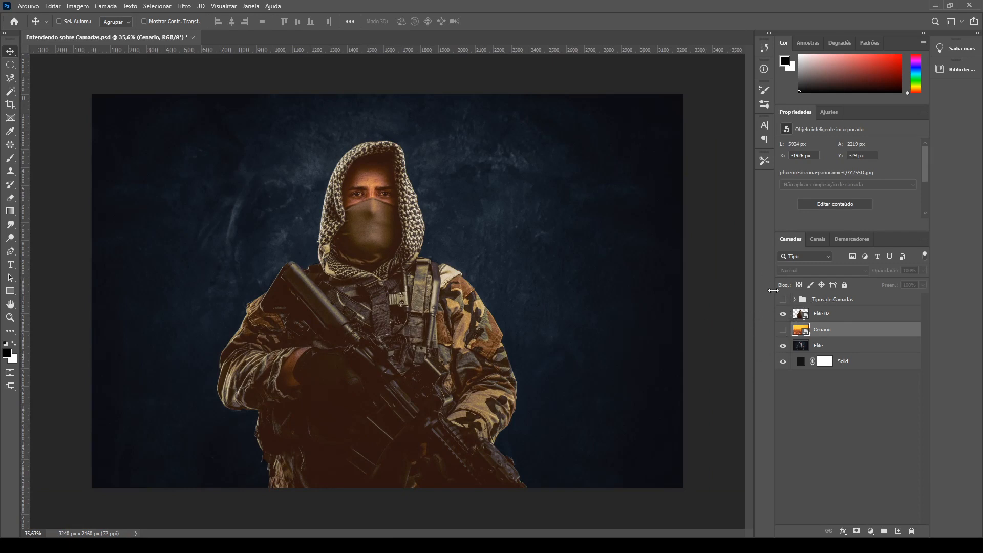
pyautogui.click(783, 330)
pyautogui.click(783, 314)
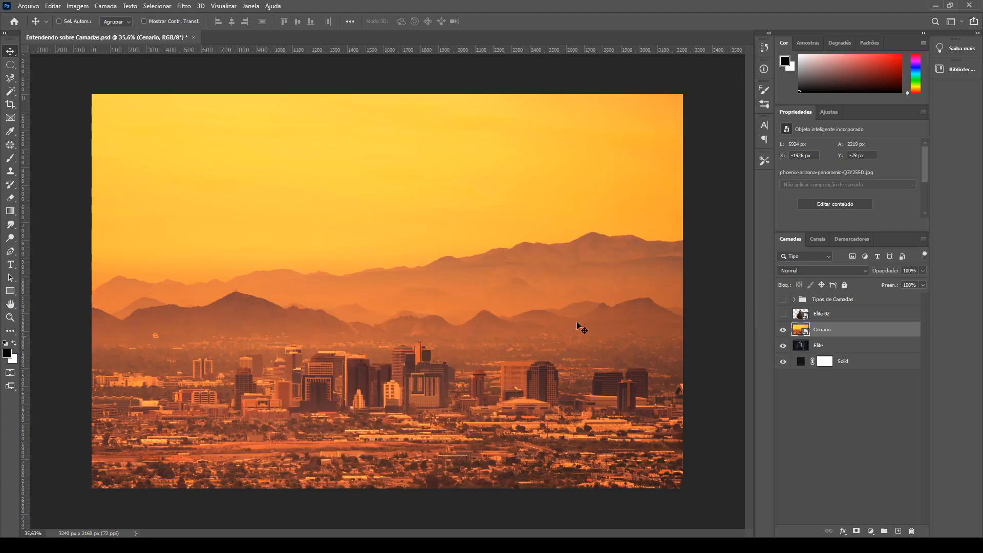
pyautogui.click(783, 314)
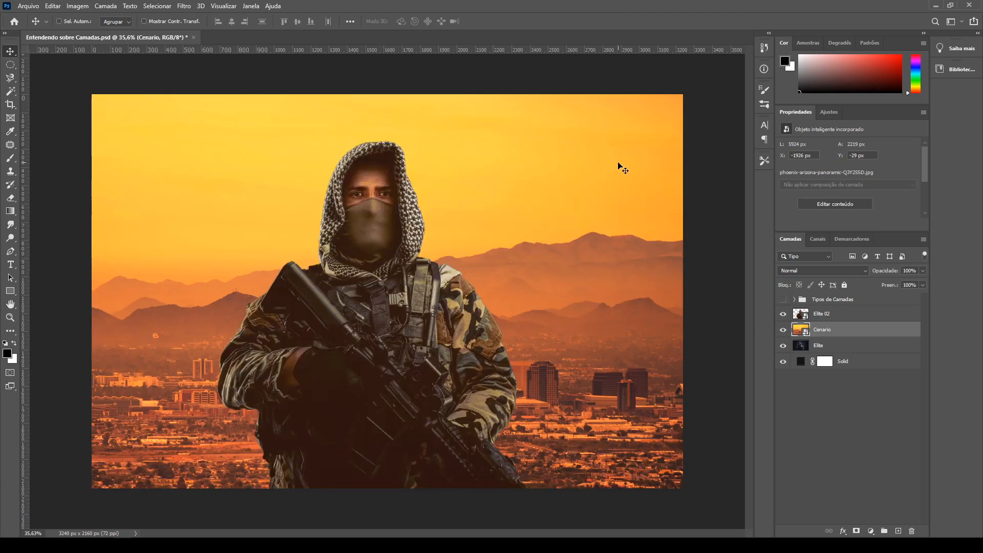
# Step: Duplicate the Elite 02 layer twice, placing one soldier copy at about X 1620 px and the other at about X -167 px
pyautogui.press('ctrl')
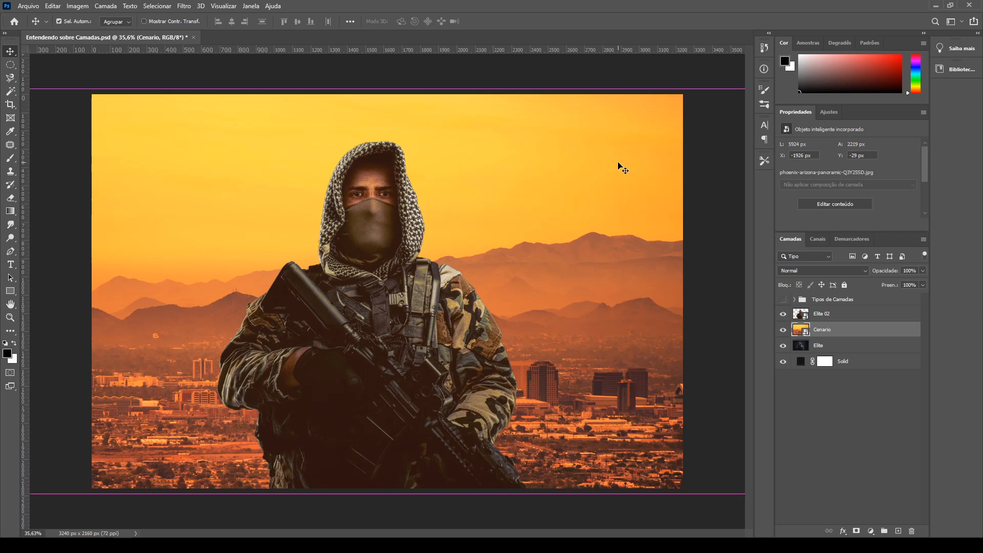
pyautogui.click(839, 316)
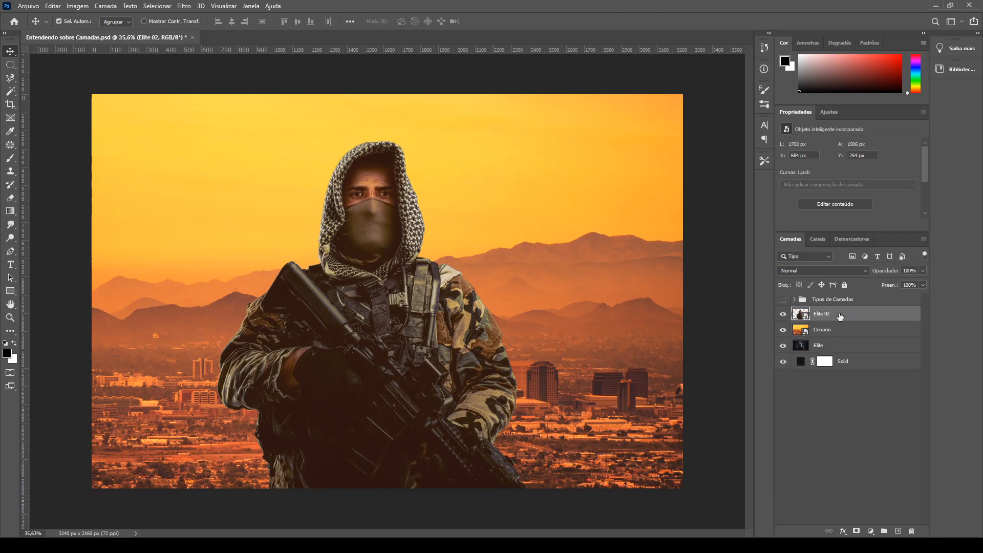
pyautogui.hotkey('ctrl', 'j')
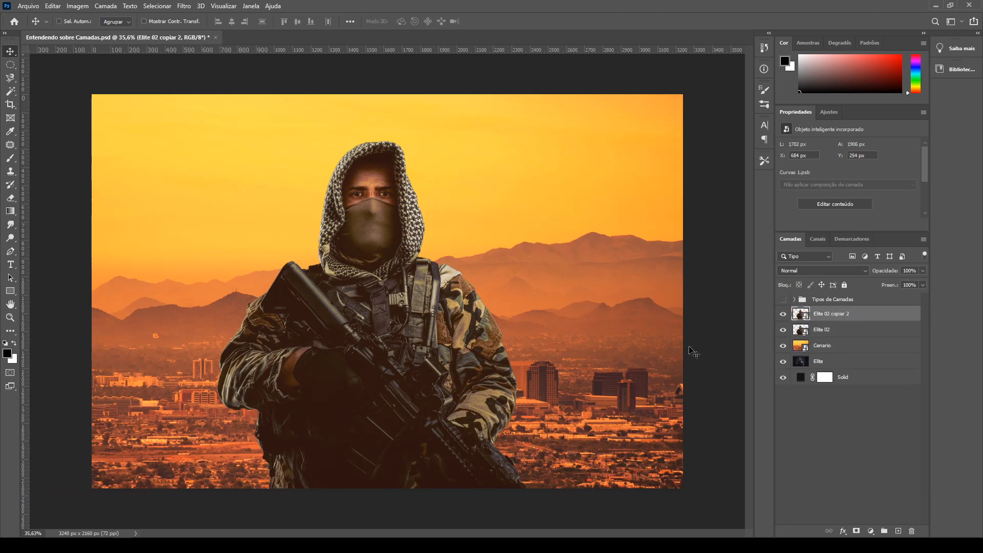
pyautogui.moveTo(327, 279); pyautogui.dragTo(204, 264)
pyautogui.scroll(-3, 388, 289)
pyautogui.scroll(2, 412, 226)
pyautogui.scroll(2, 413, 229)
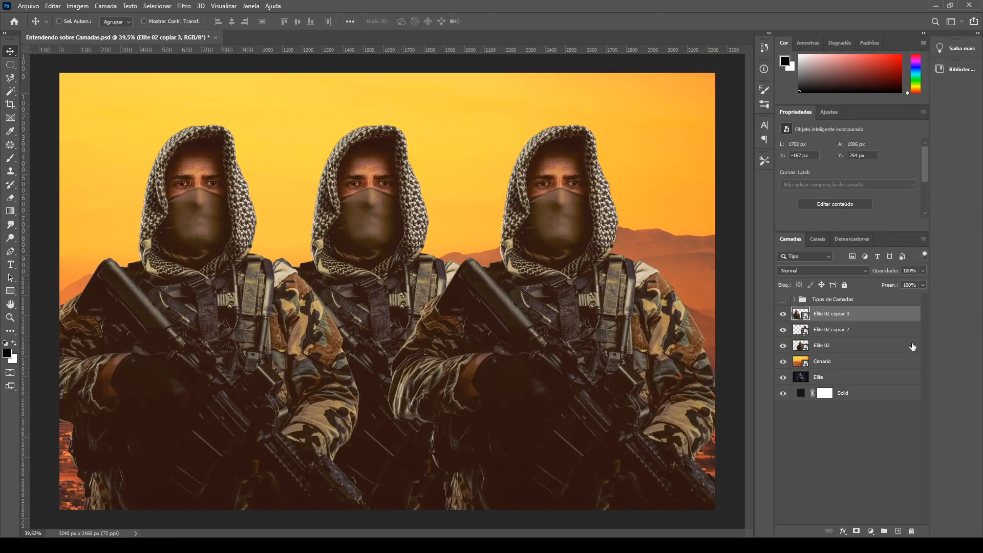
# Step: Move Elite 02 and its two copies together, and undo everything back to before the duplication
pyautogui.keyDown('shift'); pyautogui.click(828, 344); pyautogui.keyUp('shift')
pyautogui.moveTo(484, 283); pyautogui.dragTo(492, 281)
pyautogui.hotkey('ctrl', 'z')
pyautogui.hotkey('ctrl', 'z')
pyautogui.hotkey('ctrl', 'z')
pyautogui.hotkey('ctrl', 'z')
pyautogui.hotkey('ctrl', 'z')
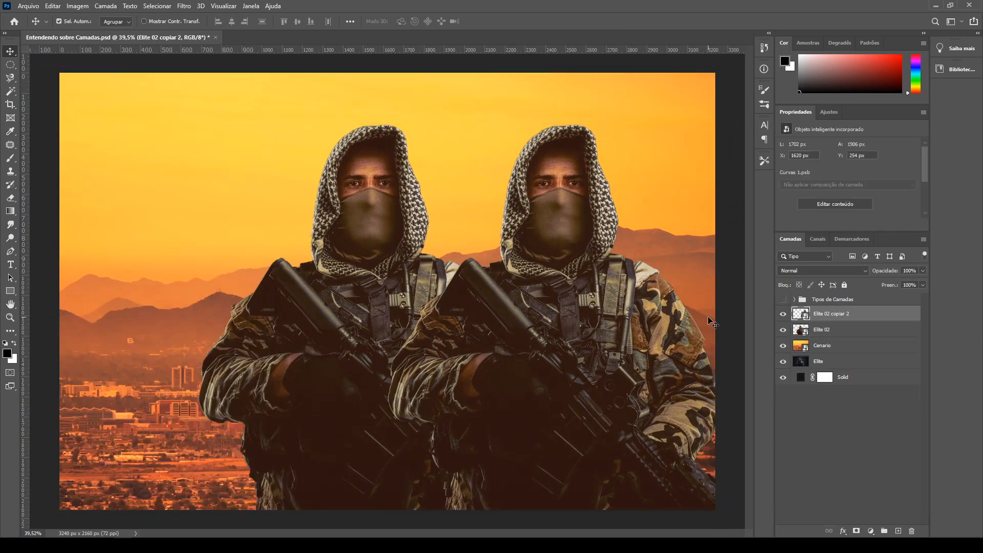
pyautogui.hotkey('ctrl', 'z')
pyautogui.hotkey('ctrl', 'z')
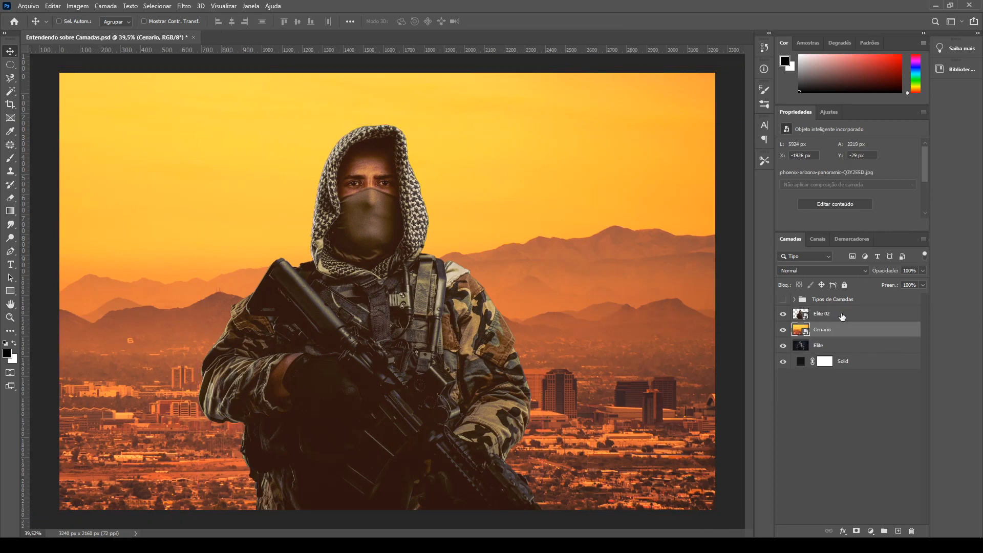
# Step: Duplicate Elite 02 directly in the layer stack and undo the duplication
pyautogui.moveTo(846, 317)
pyautogui.mouseDown()
pyautogui.moveTo(835, 321)
pyautogui.moveTo(840, 308)
pyautogui.mouseUp()
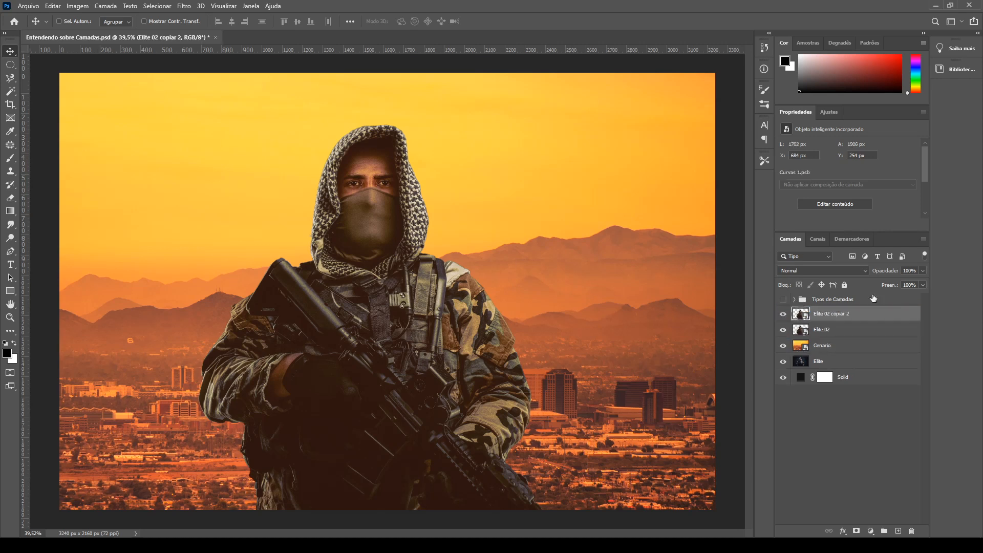
pyautogui.hotkey('ctrl', 'j')
pyautogui.hotkey('ctrl', 'j')
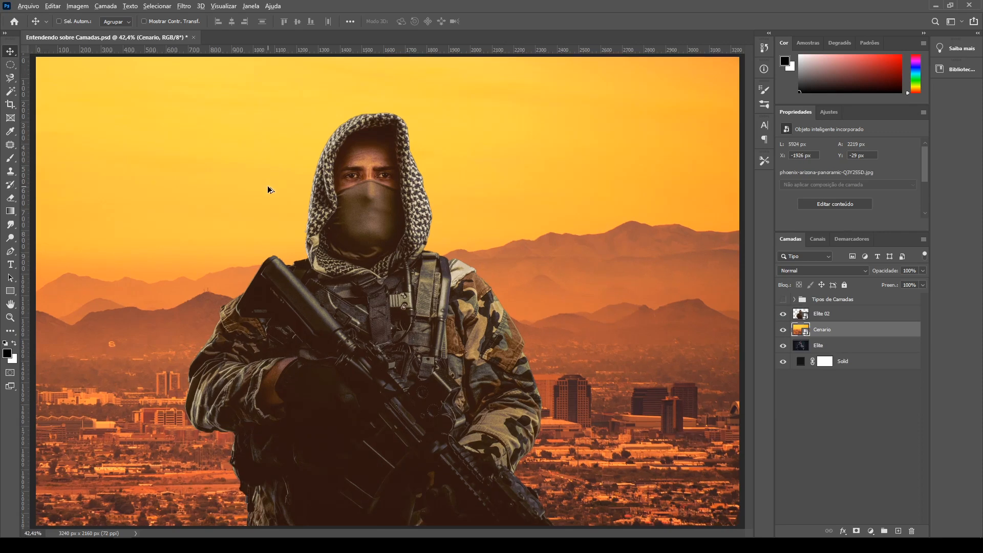
# Step: Scale the Cenario layer down to about 97.9% and centre it horizontally on the canvas at X 1620 px
pyautogui.scroll(-3, 267, 186)
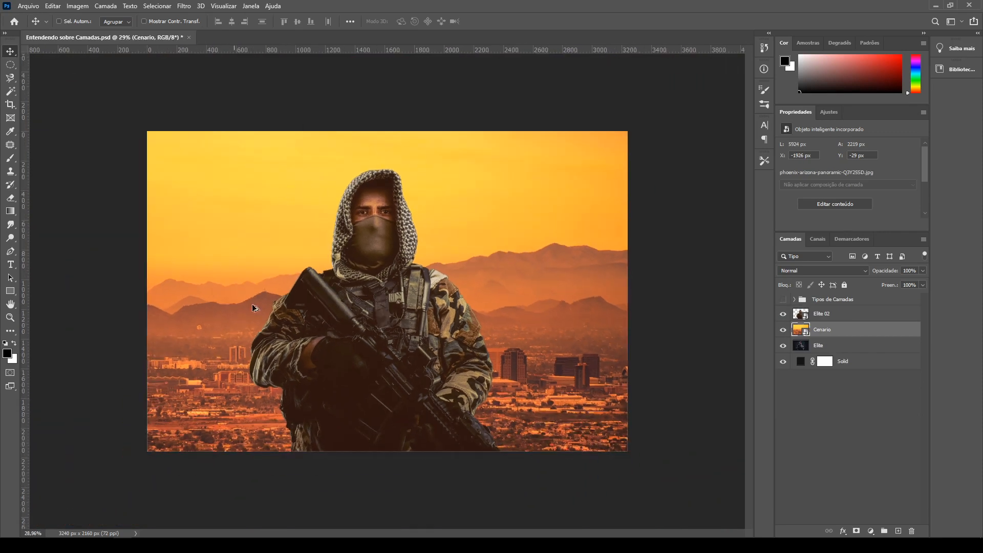
pyautogui.scroll(-3, 276, 306)
pyautogui.scroll(2, 323, 282)
pyautogui.scroll(-1, 389, 238)
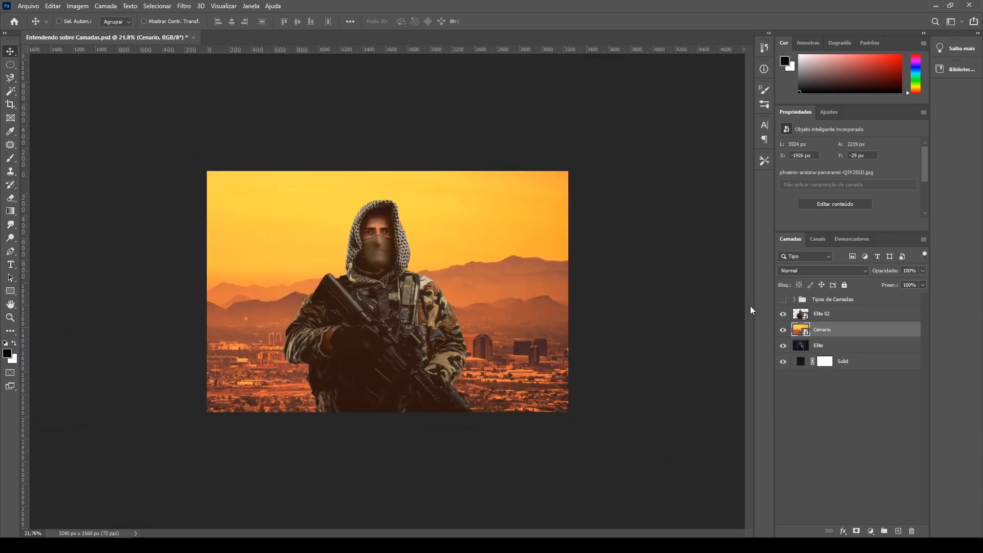
pyautogui.hotkey('ctrl', 't')
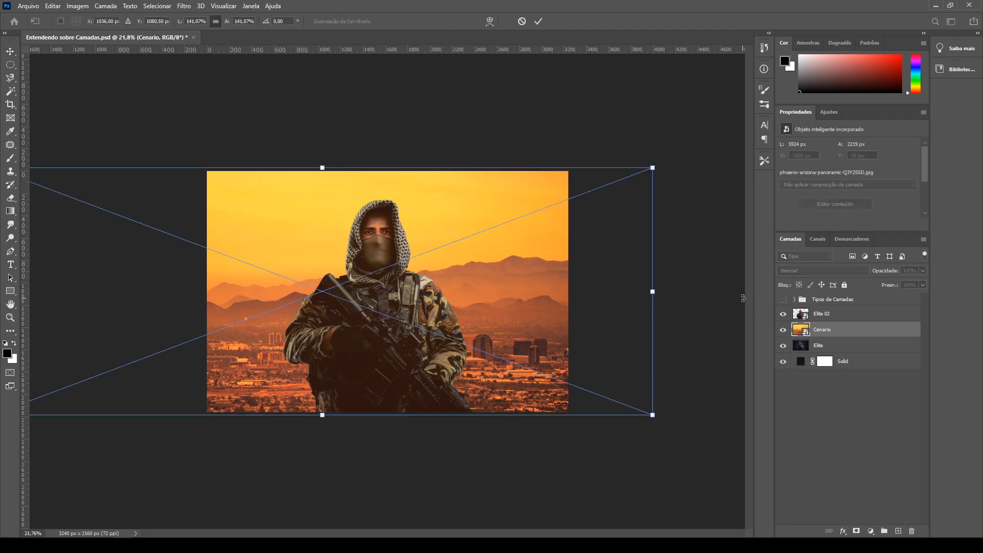
pyautogui.scroll(-1, 424, 234)
pyautogui.scroll(1, 423, 231)
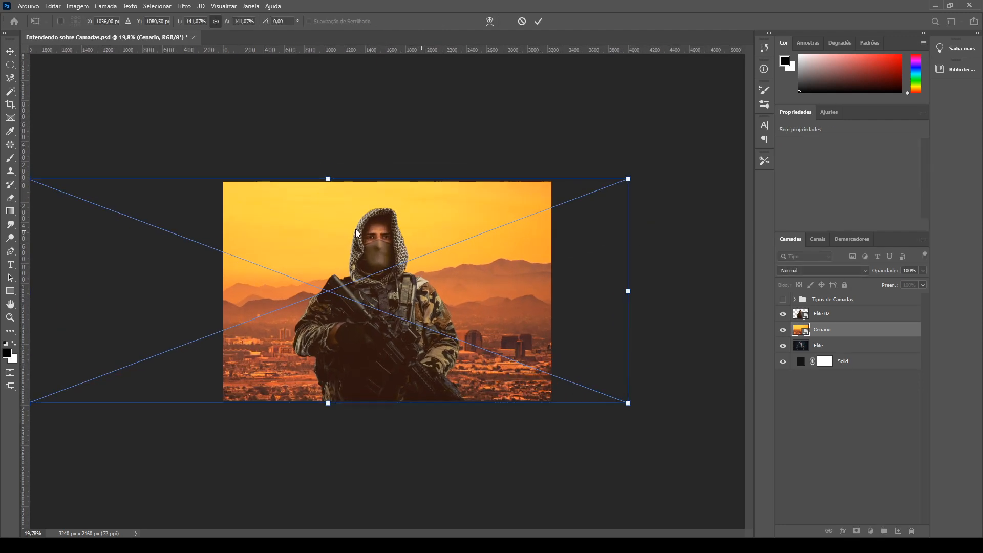
pyautogui.moveTo(627, 177); pyautogui.dragTo(536, 209)
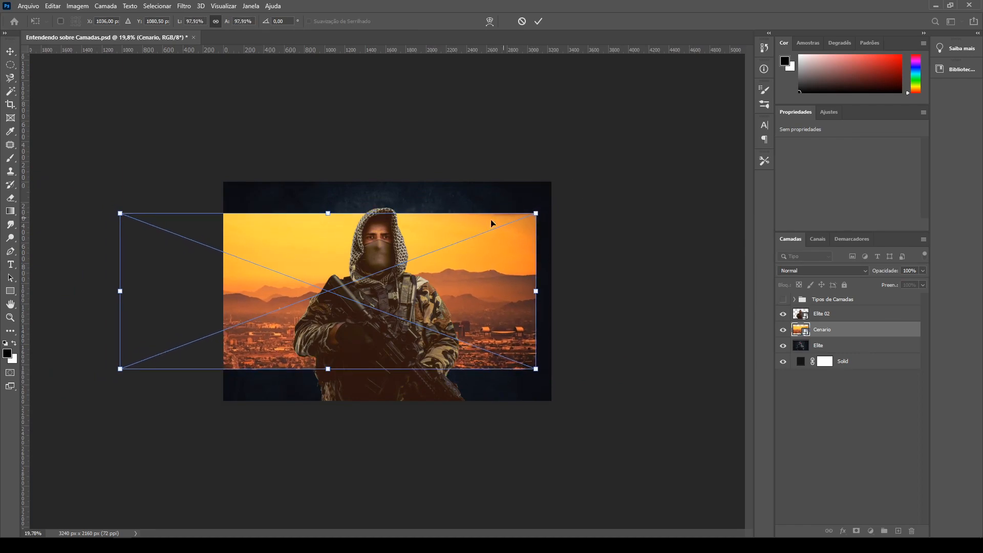
pyautogui.moveTo(300, 260); pyautogui.dragTo(359, 260)
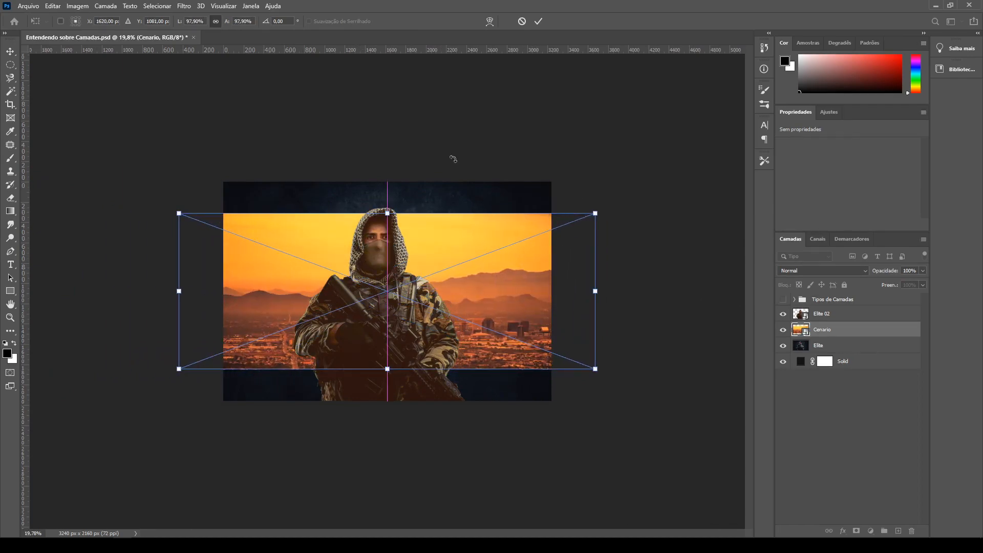
pyautogui.click(539, 21)
# Step: Hide the Elite layer and deselect all layers
pyautogui.scroll(3, 371, 207)
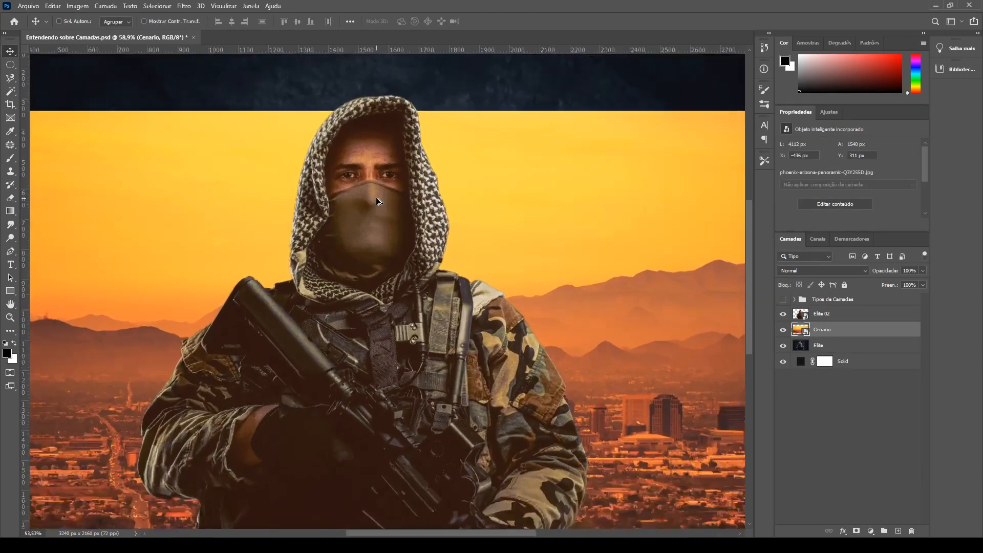
pyautogui.scroll(-1, 376, 197)
pyautogui.click(783, 344)
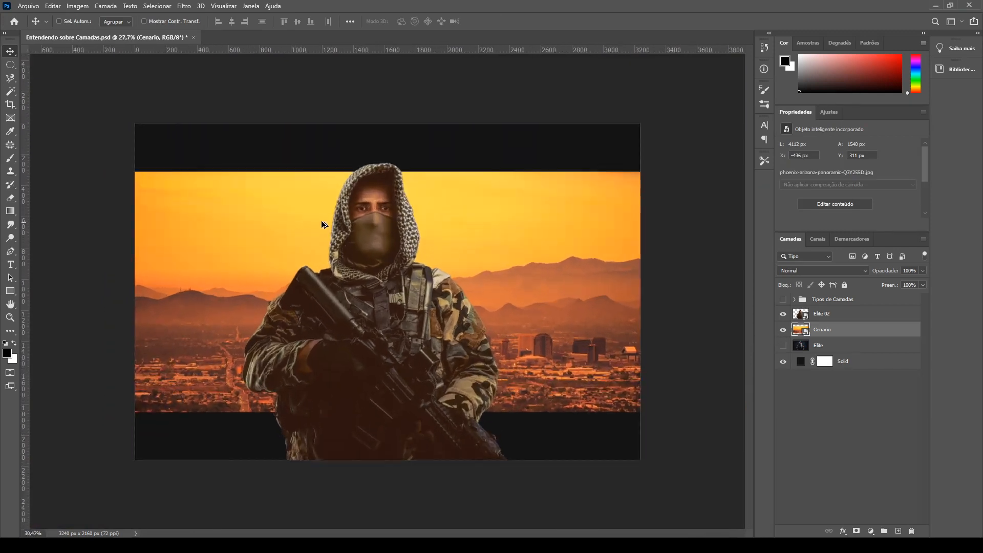
pyautogui.click(865, 379)
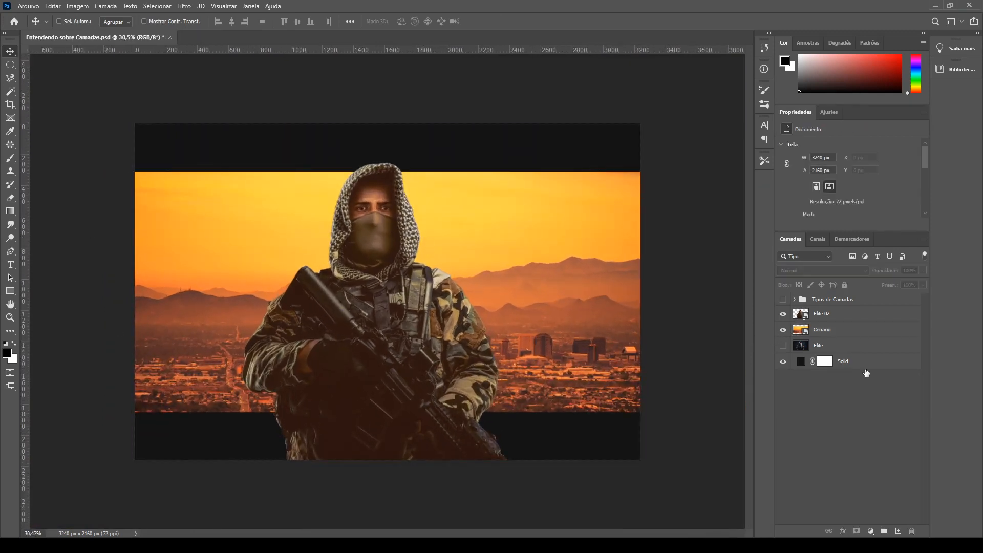
# Step: Select the continuous range of layers from Elite 02 down to Solid and clear the selection
pyautogui.click(823, 315)
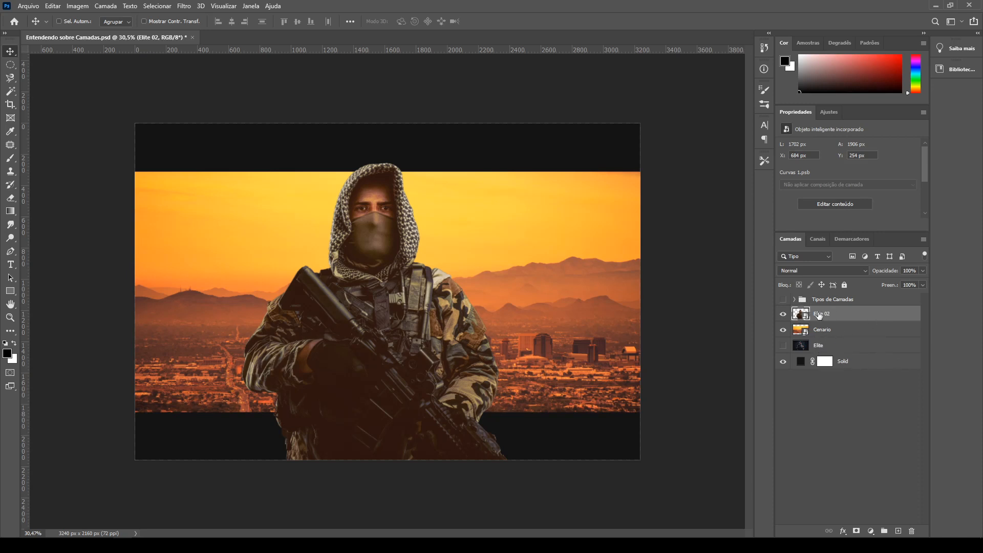
pyautogui.keyDown('shift'); pyautogui.click(862, 366); pyautogui.keyUp('shift')
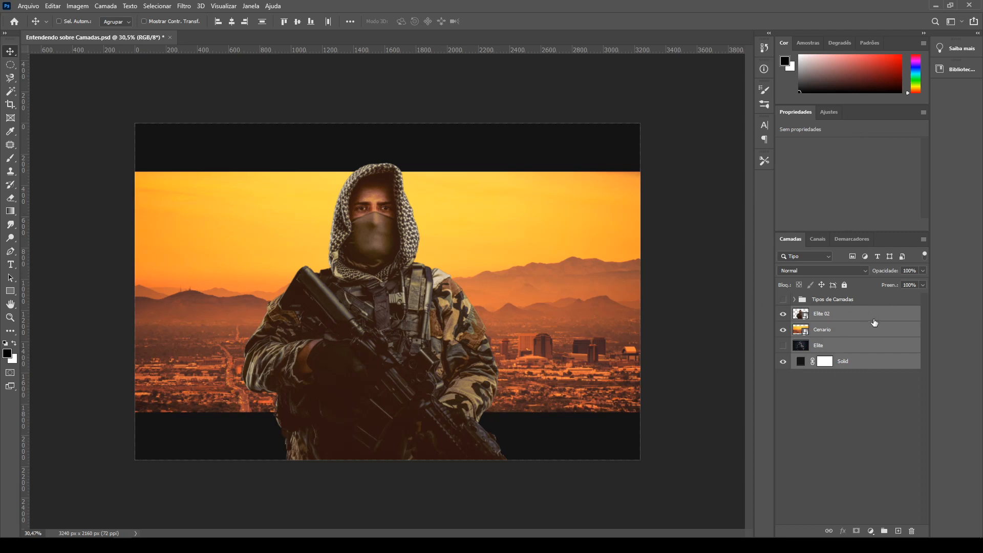
pyautogui.click(863, 444)
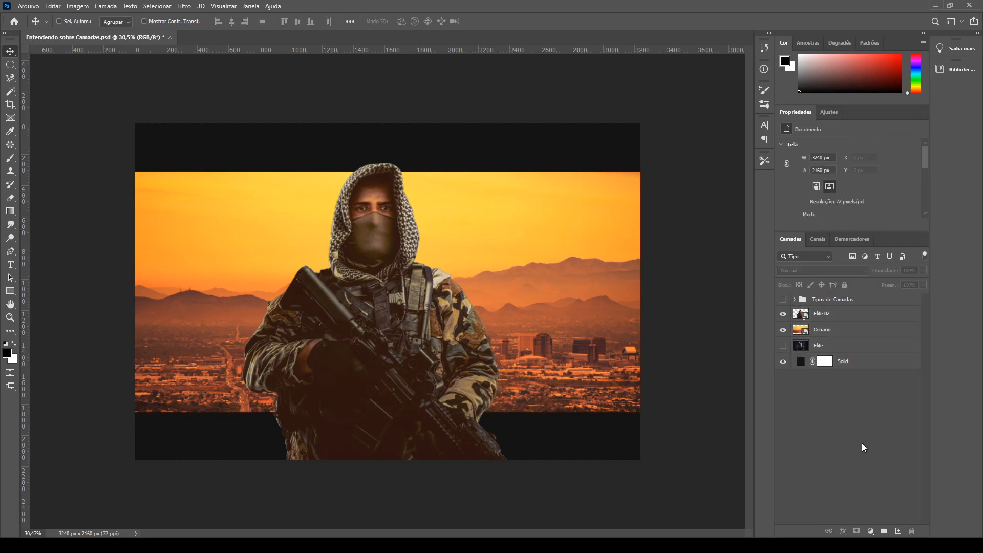
# Step: Delete every layer in the Tipos de Camadas group except Matiz/Saturação 1, undo the deletion and collapse the group
pyautogui.click(795, 300)
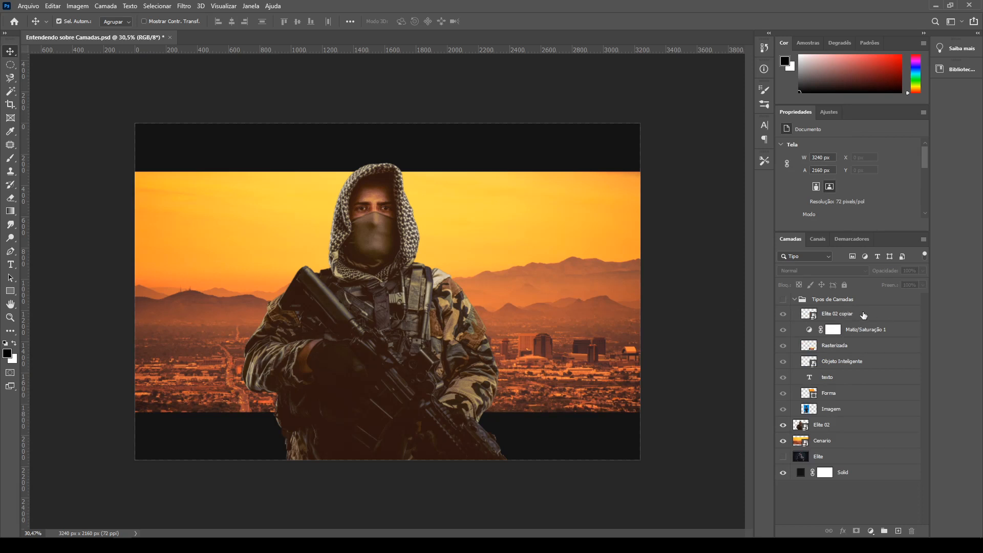
pyautogui.click(864, 315)
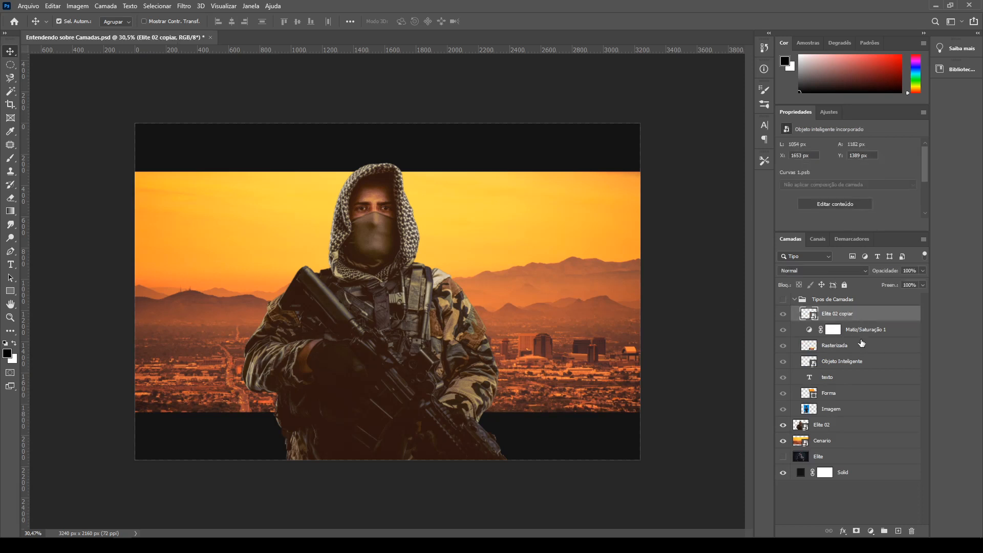
pyautogui.keyDown('ctrl'); pyautogui.click(867, 346); pyautogui.keyUp('ctrl')
pyautogui.keyDown('ctrl'); pyautogui.click(860, 362); pyautogui.keyUp('ctrl')
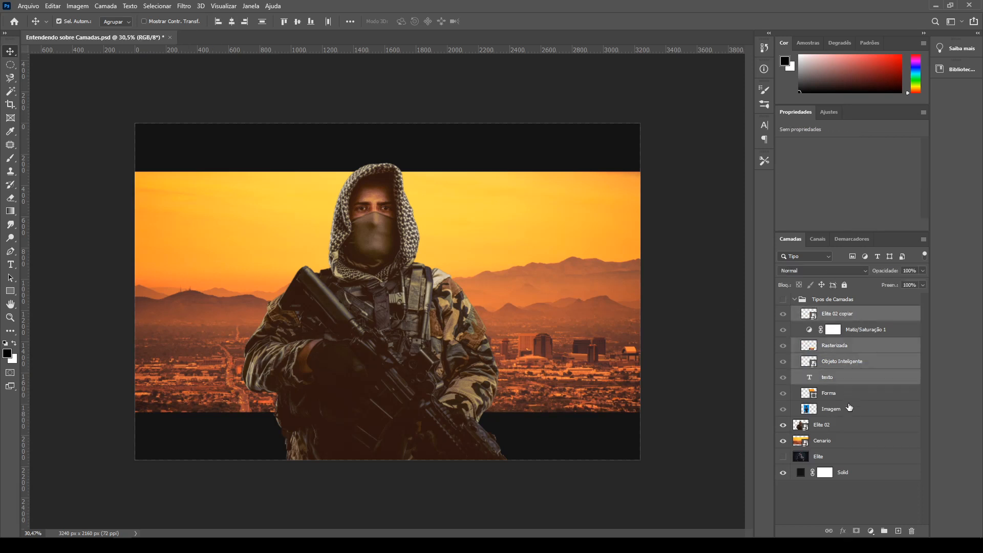
pyautogui.keyDown('ctrl'); pyautogui.click(848, 380); pyautogui.keyUp('ctrl')
pyautogui.keyDown('ctrl'); pyautogui.click(849, 396); pyautogui.keyUp('ctrl')
pyautogui.keyDown('ctrl'); pyautogui.click(851, 410); pyautogui.keyUp('ctrl')
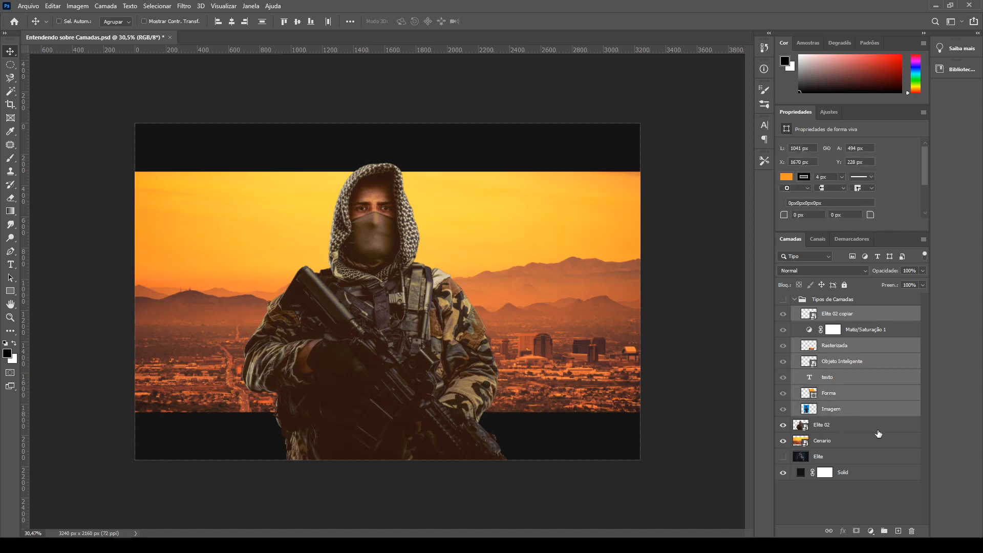
pyautogui.press('Delete')
pyautogui.hotkey('ctrl', 'z')
pyautogui.click(794, 300)
# Step: Group the layers from Elite 02 down to Solid
pyautogui.click(822, 313)
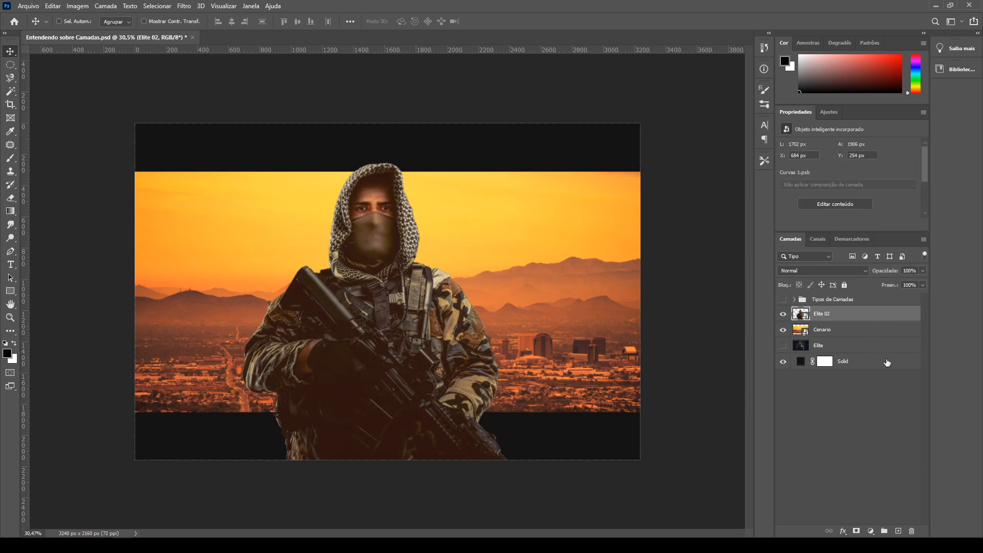
pyautogui.keyDown('shift'); pyautogui.click(865, 366); pyautogui.keyUp('shift')
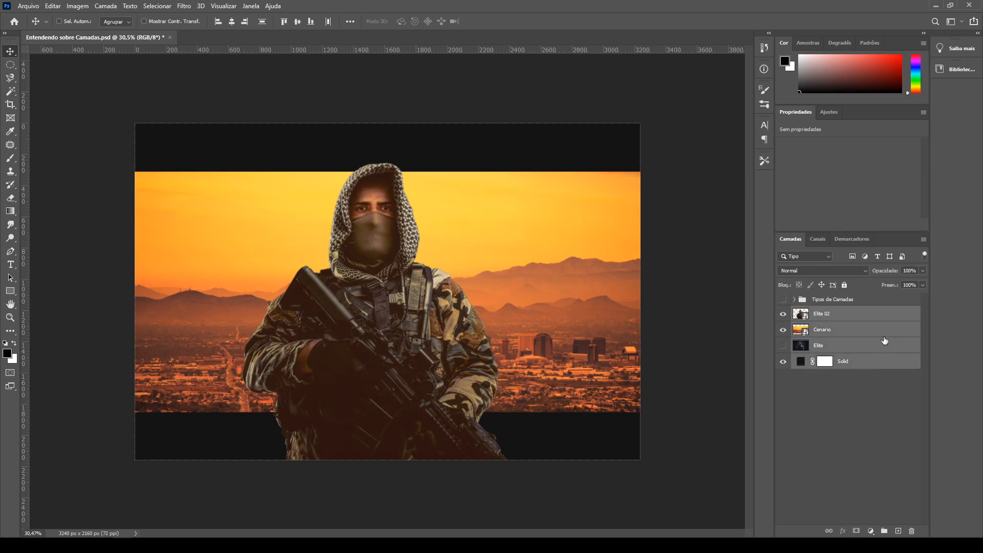
pyautogui.hotkey('ctrl', 'g')
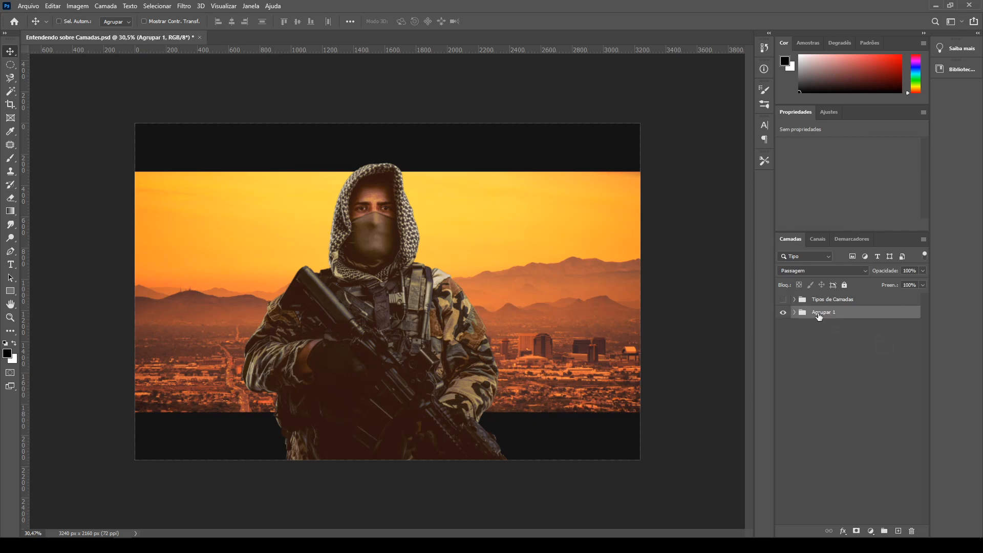
# Step: Try to rename the new group as dsaddads and ungroup its layers
pyautogui.doubleClick(822, 313)
pyautogui.write('dsaddads')
pyautogui.click(848, 353)
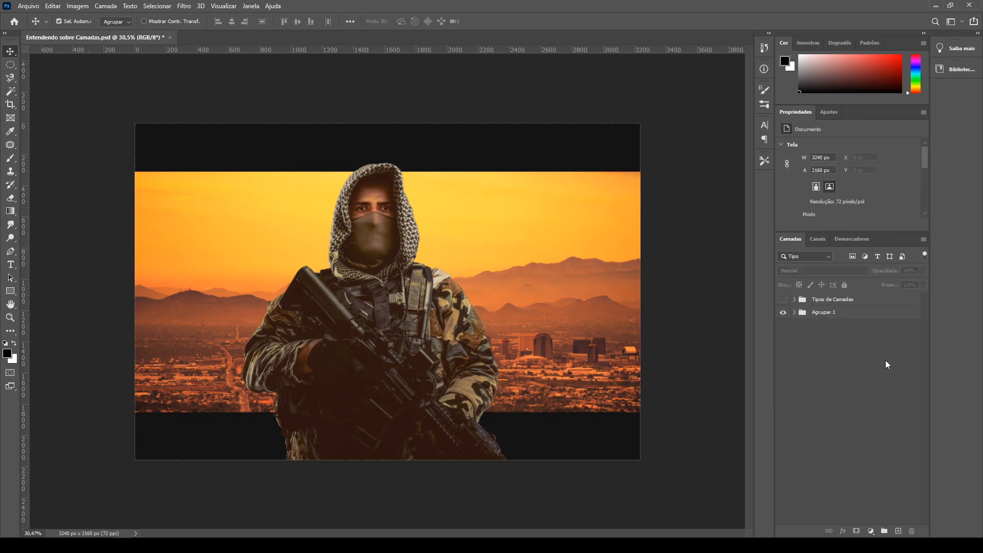
pyautogui.hotkey('ctrl', 'shift', 'g')
pyautogui.click(835, 402)
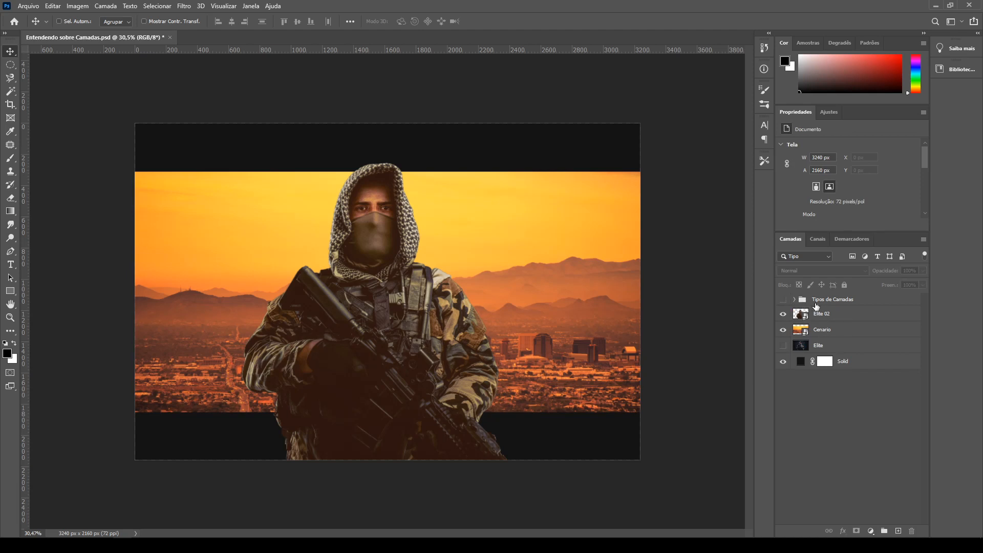
# Step: Review the commands and colour labels available for the Tipos de Camadas group
pyautogui.rightClick(787, 297)
pyautogui.click(748, 305)
pyautogui.click(845, 301)
pyautogui.rightClick(889, 303)
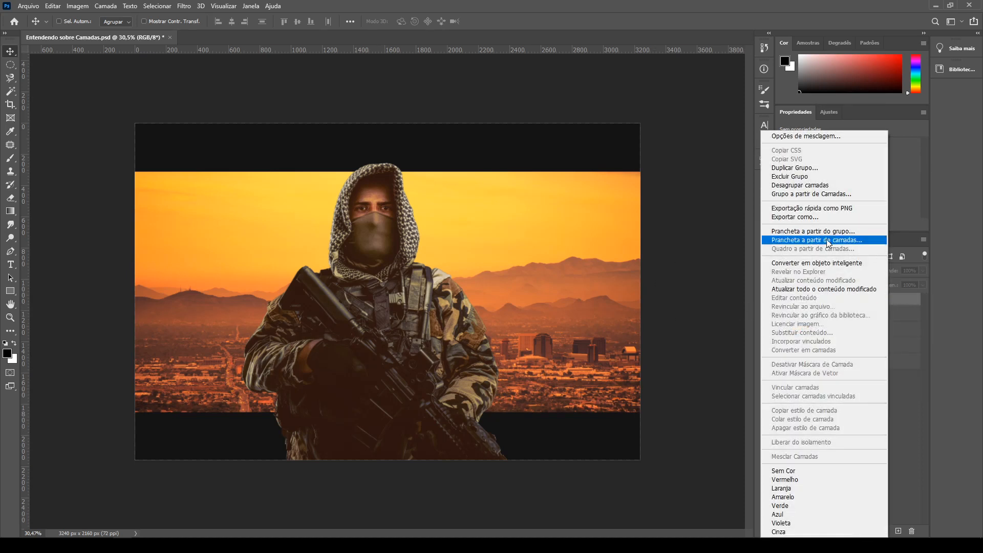
pyautogui.click(892, 435)
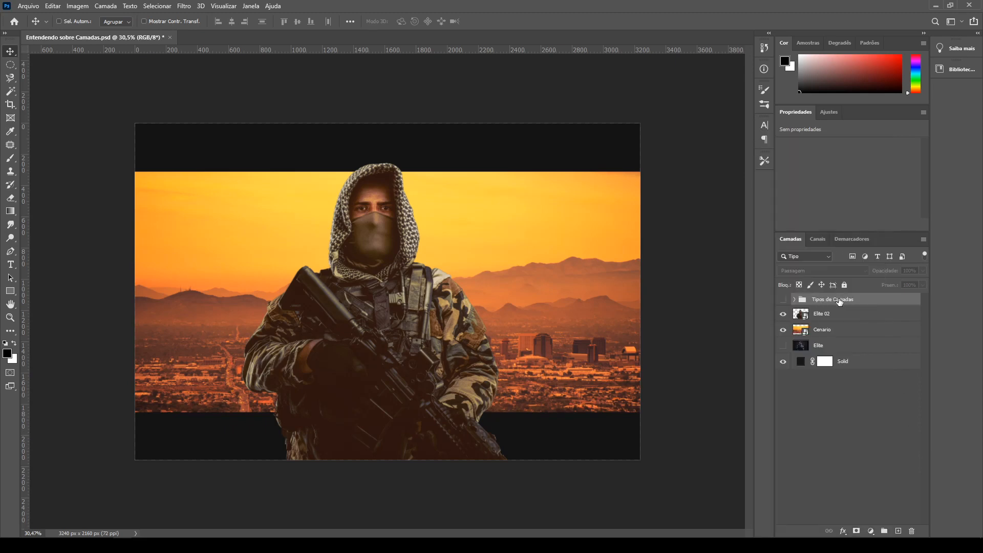
pyautogui.rightClick(880, 303)
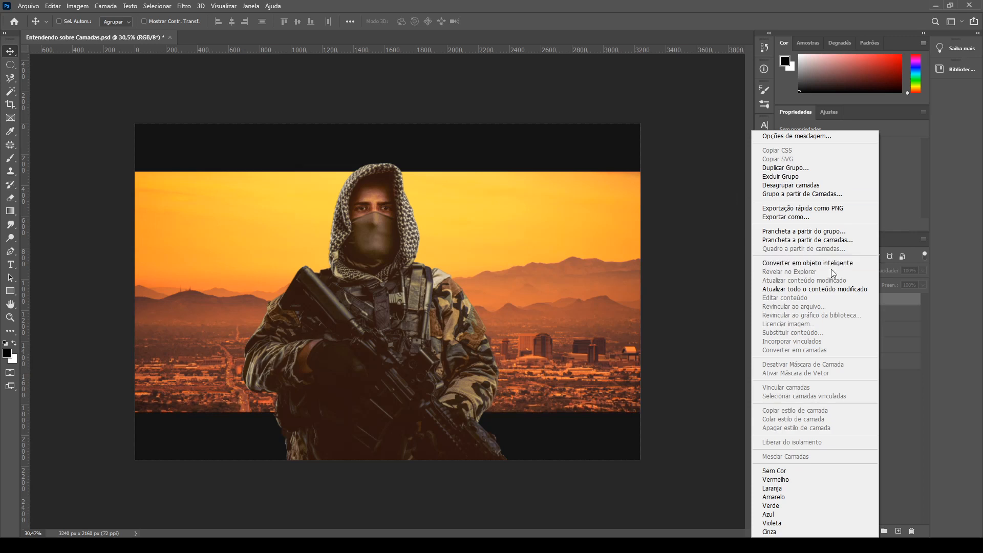
pyautogui.click(686, 313)
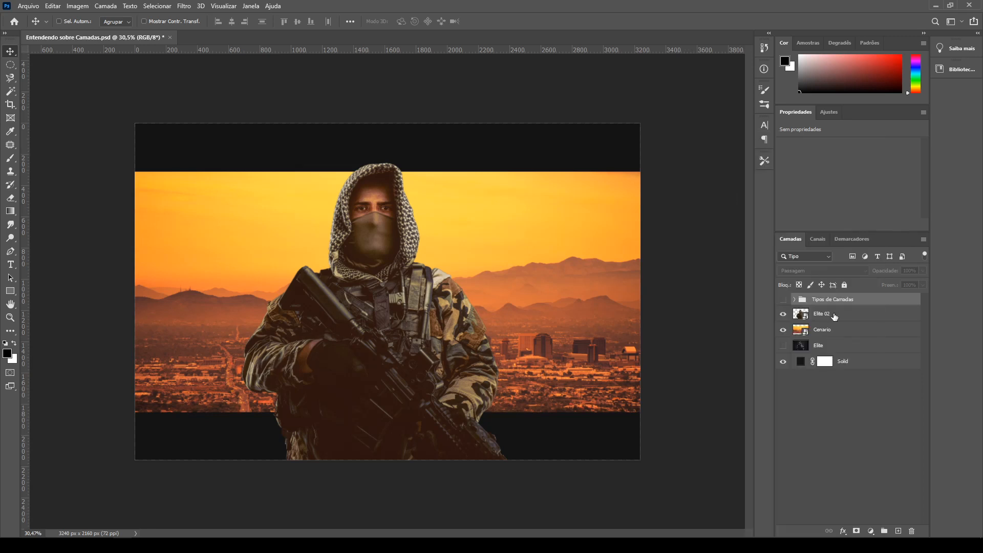
# Step: Label the Tipos de Camadas group orange and undo the colour label
pyautogui.rightClick(780, 300)
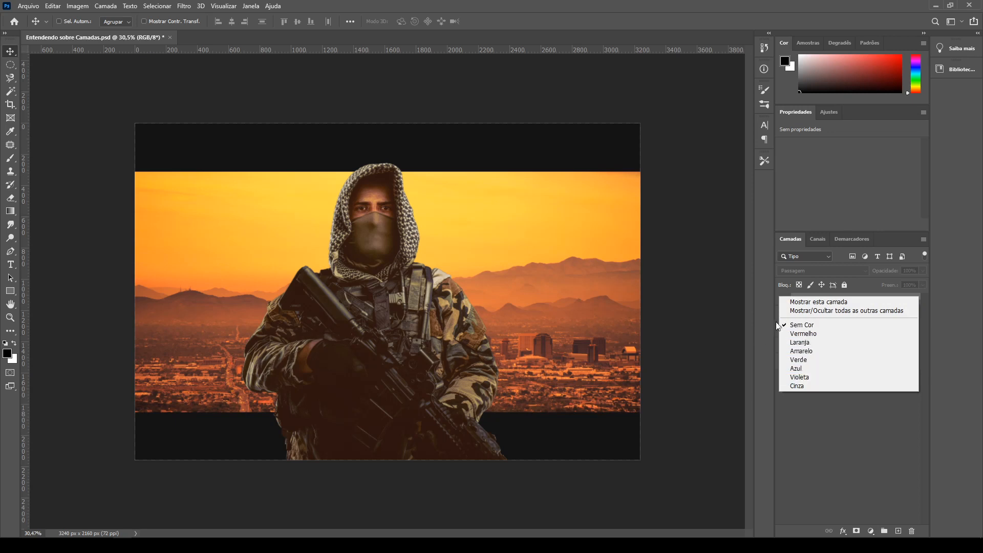
pyautogui.click(812, 343)
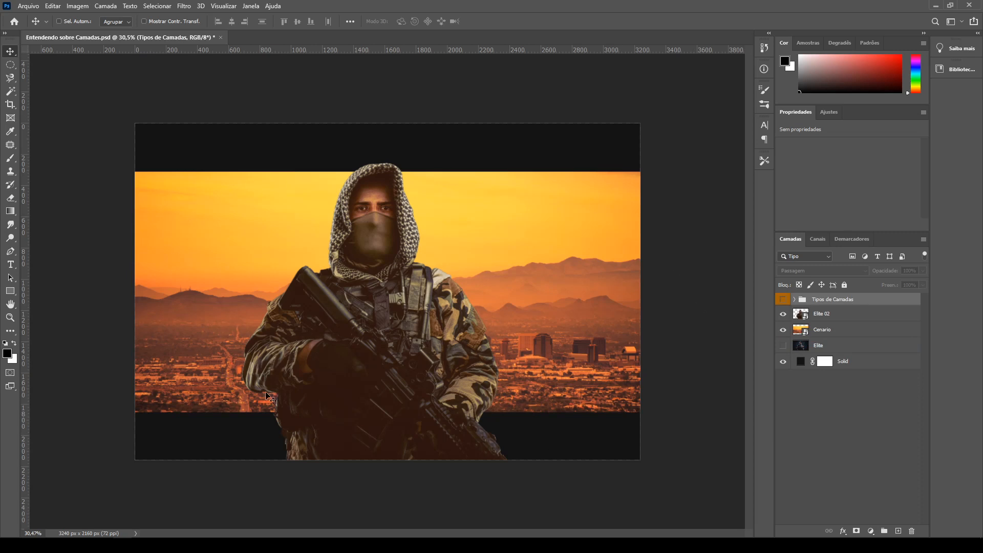
pyautogui.press('ctrl')
# Step: Label the Cenario layer blue
pyautogui.rightClick(787, 328)
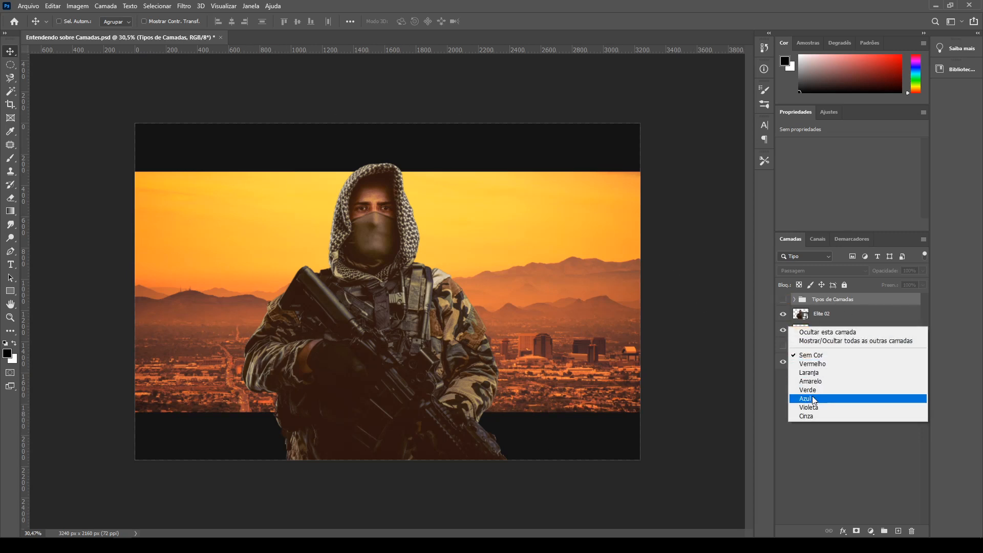
pyautogui.click(839, 399)
pyautogui.rightClick(788, 311)
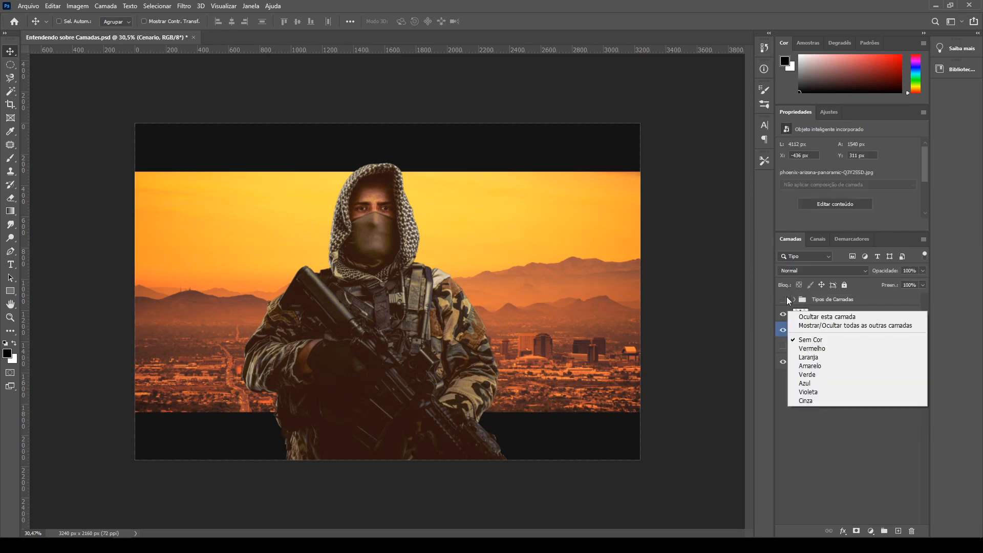
# Step: Try a violet colour label on the Tipos de Camadas group and deselect all layers
pyautogui.rightClick(786, 297)
pyautogui.click(811, 379)
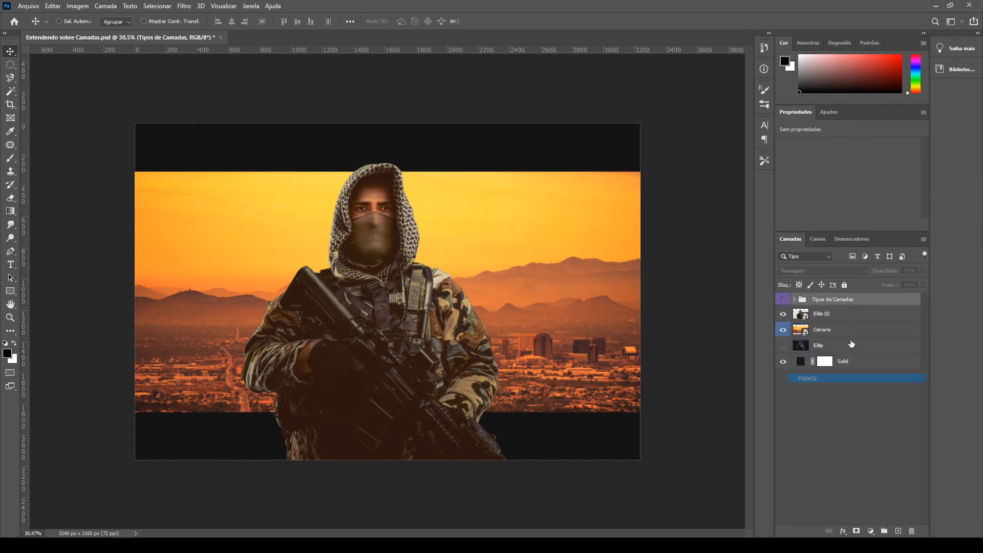
pyautogui.click(921, 456)
# Step: Try moving the Cenario panorama to X -275 px, Y 177 px, restore its previous position and deselect the layer
pyautogui.scroll(1, 684, 261)
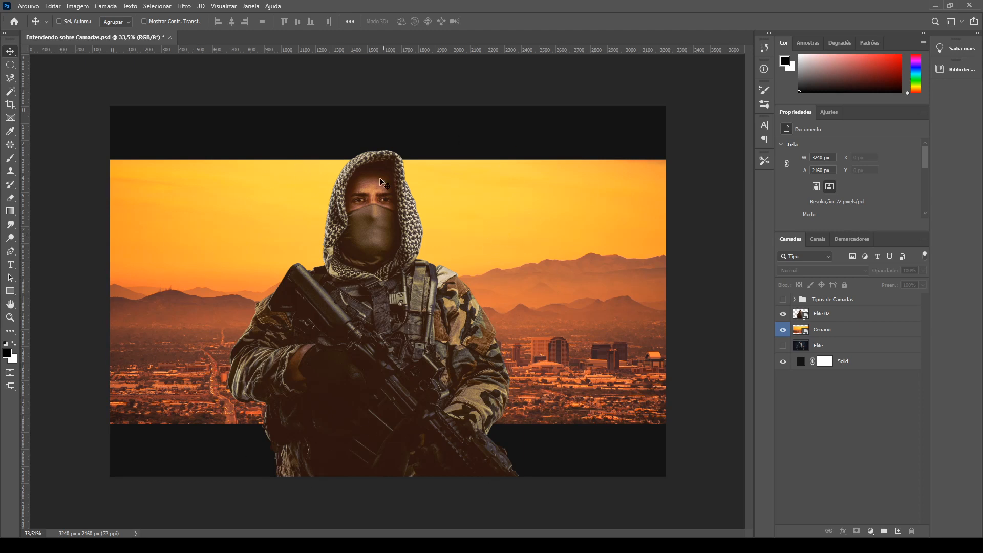
pyautogui.click(862, 334)
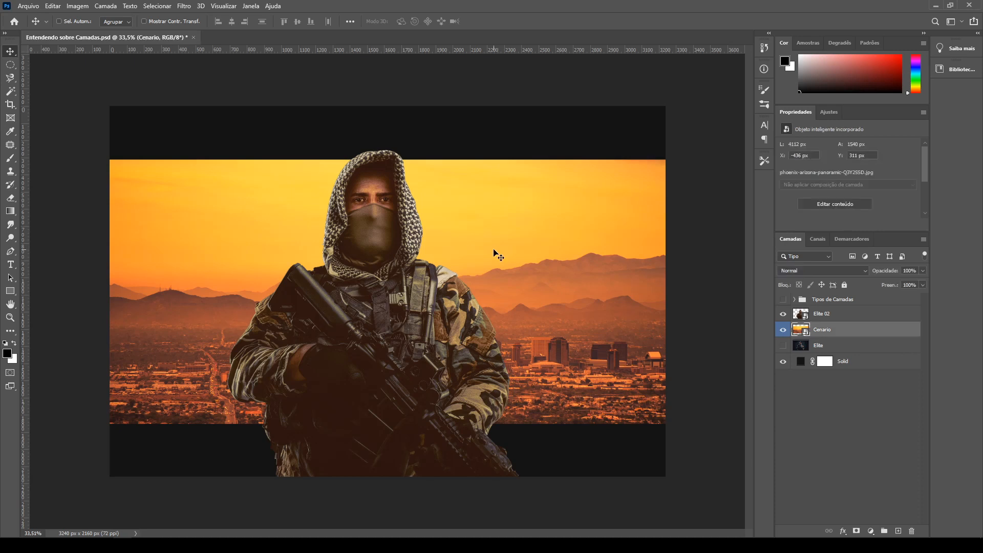
pyautogui.moveTo(496, 255); pyautogui.dragTo(521, 233)
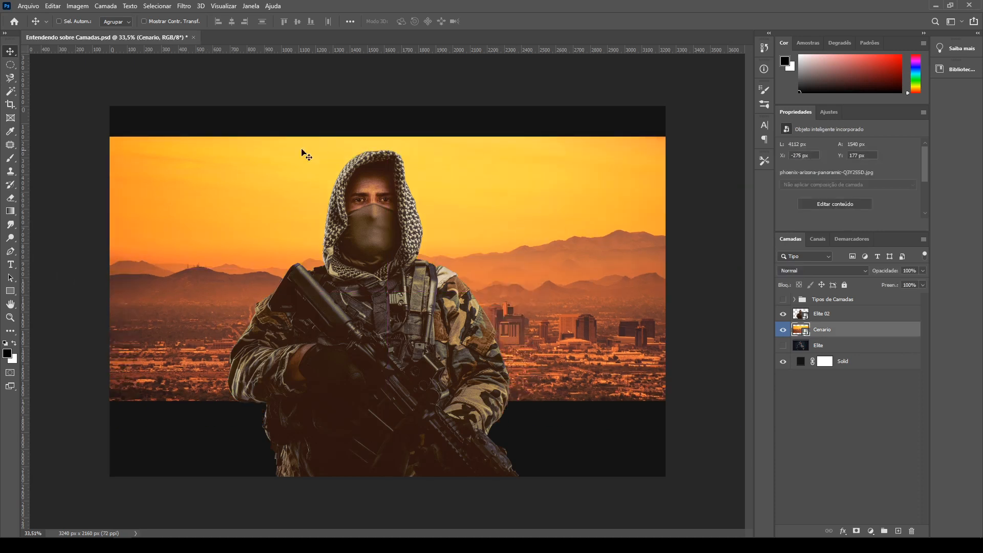
pyautogui.press('ctrl')
pyautogui.moveTo(397, 328); pyautogui.dragTo(369, 351)
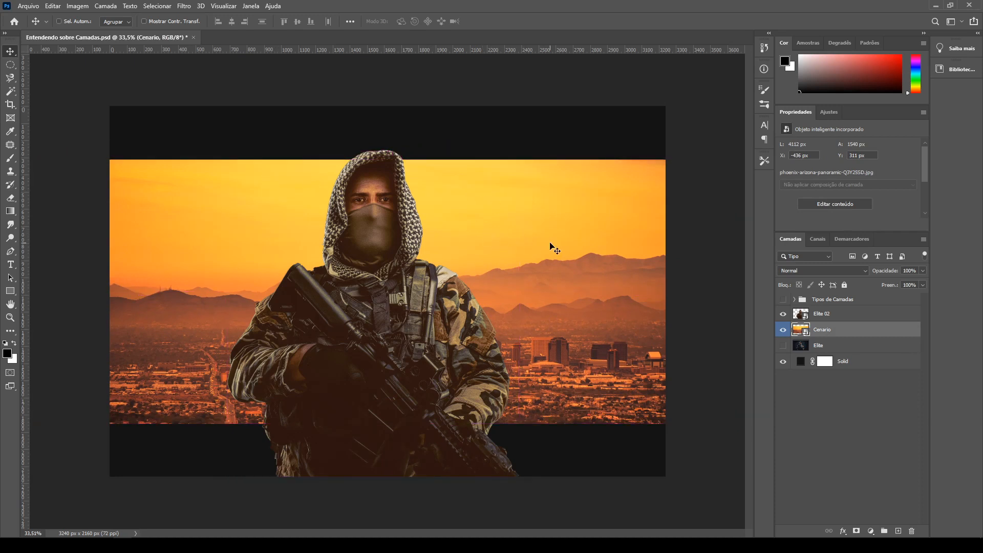
pyautogui.press('ctrl')
pyautogui.click(841, 371)
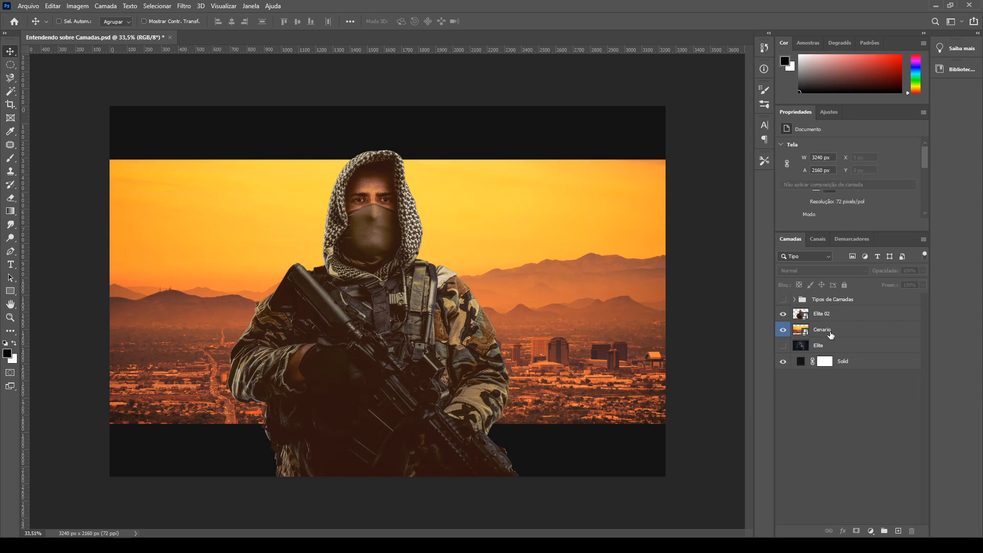
# Step: Fully lock the Cenario layer and try to move the locked panorama on the canvas
pyautogui.click(831, 333)
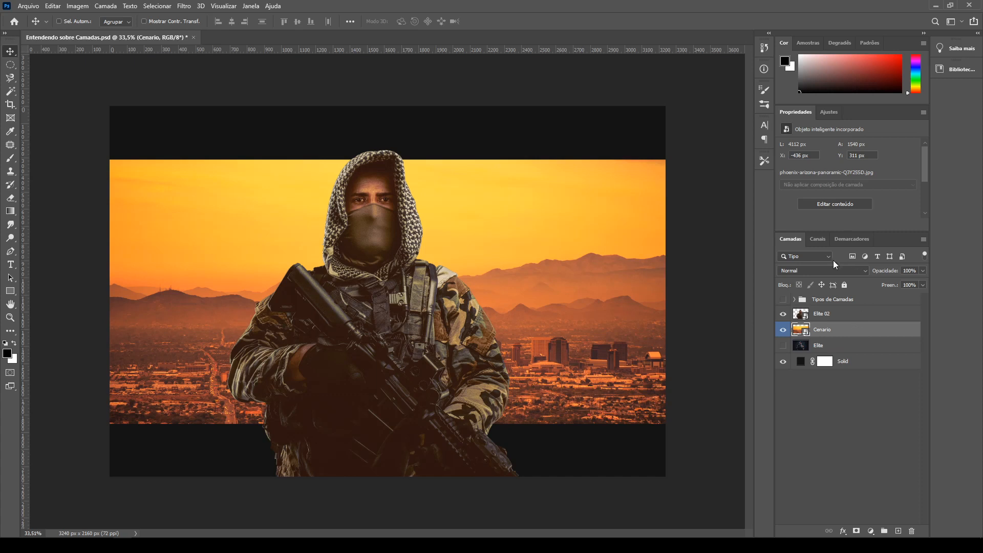
pyautogui.click(845, 286)
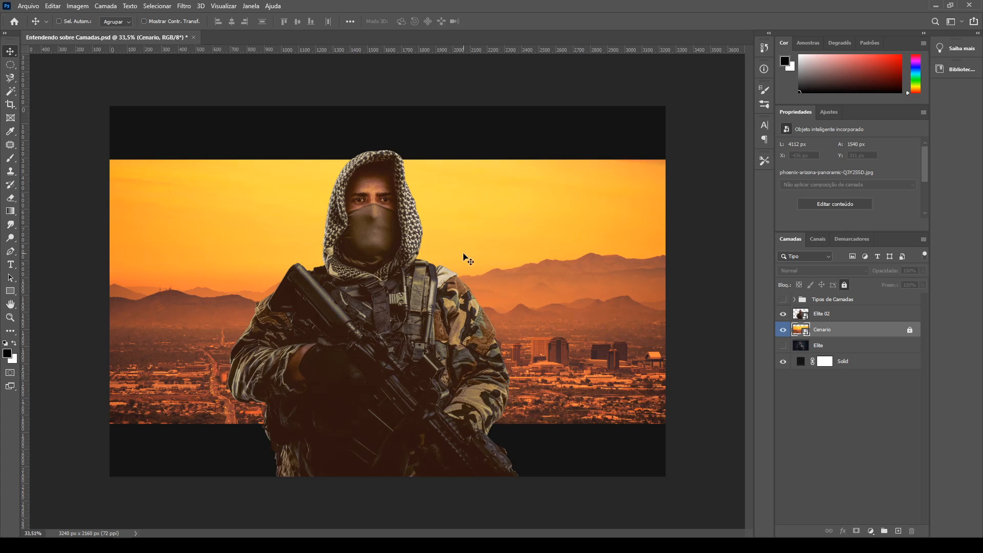
pyautogui.moveTo(469, 259); pyautogui.dragTo(471, 247)
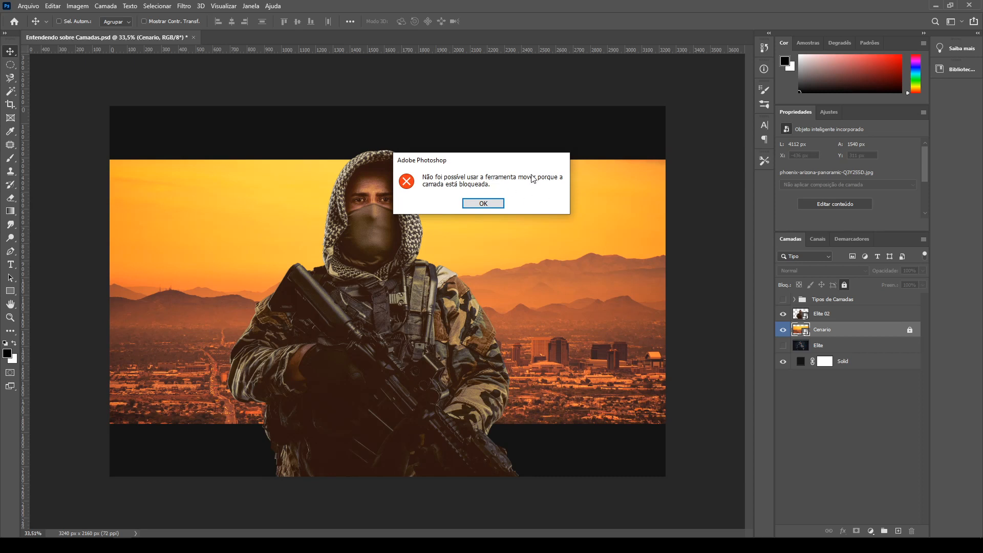
pyautogui.click(483, 203)
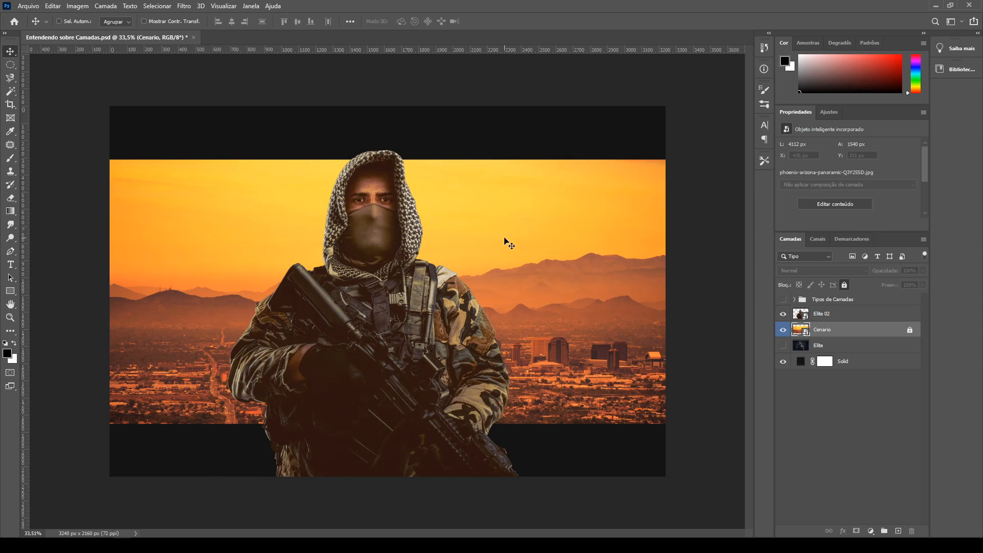
pyautogui.scroll(1, 600, 286)
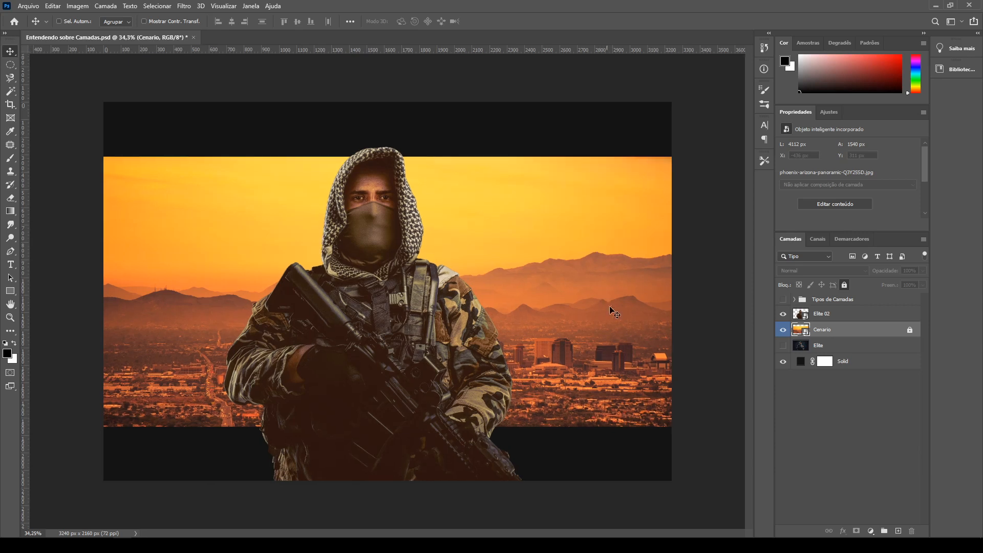
# Step: Unlock the Cenario layer to move the panorama, and fully lock the layer again
pyautogui.click(910, 332)
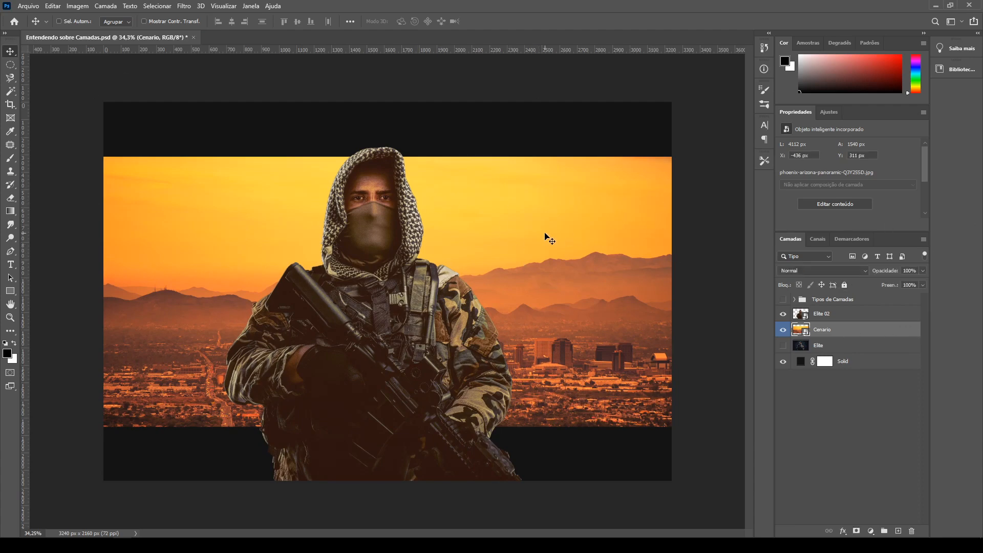
pyautogui.moveTo(545, 236); pyautogui.dragTo(604, 226)
pyautogui.click(844, 285)
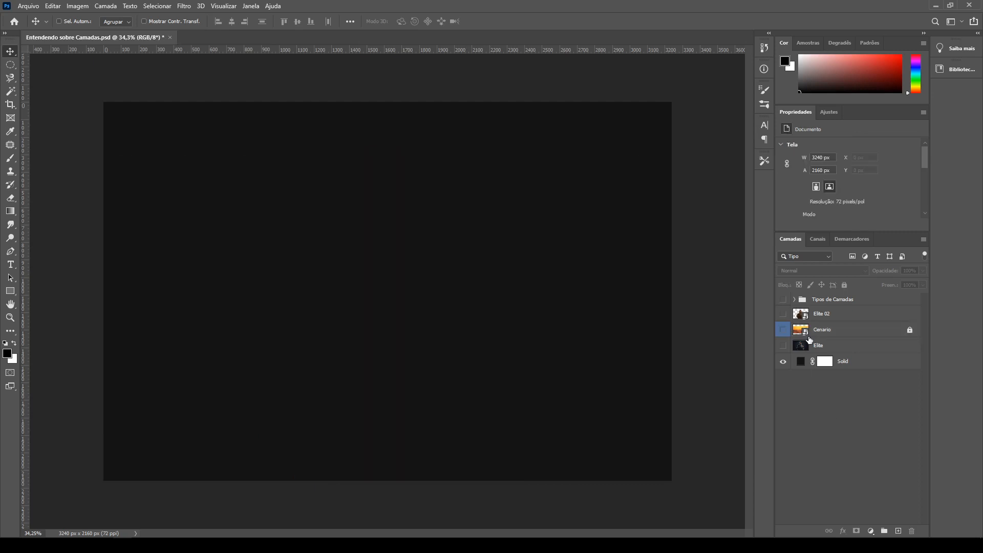
# Step: Expand the Tipos de Camadas group, make it visible and select it
pyautogui.click(794, 299)
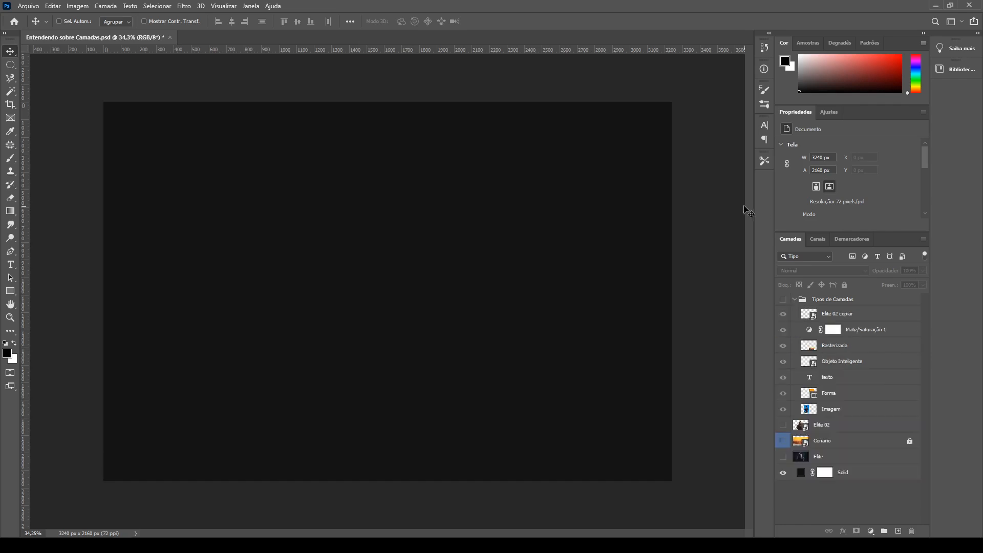
pyautogui.click(784, 300)
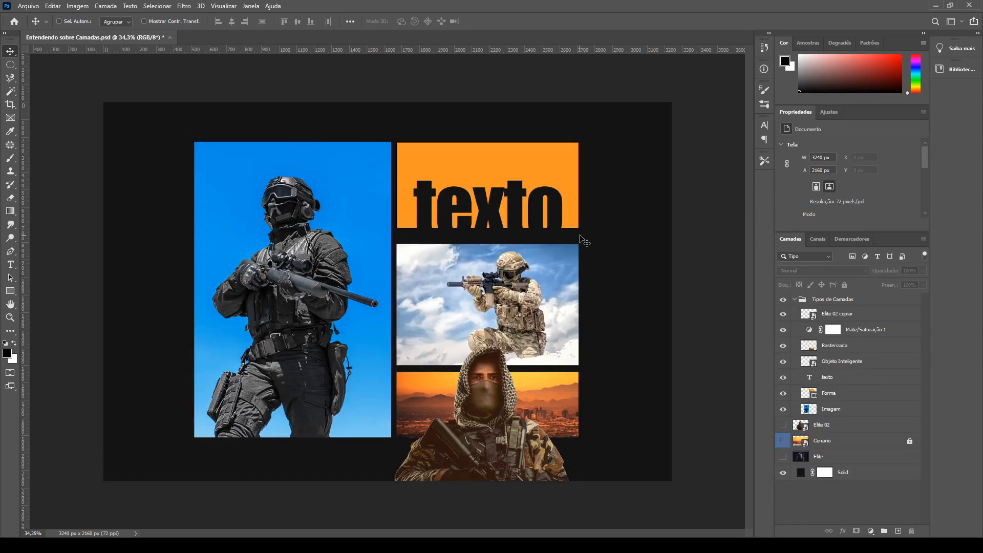
pyautogui.click(840, 300)
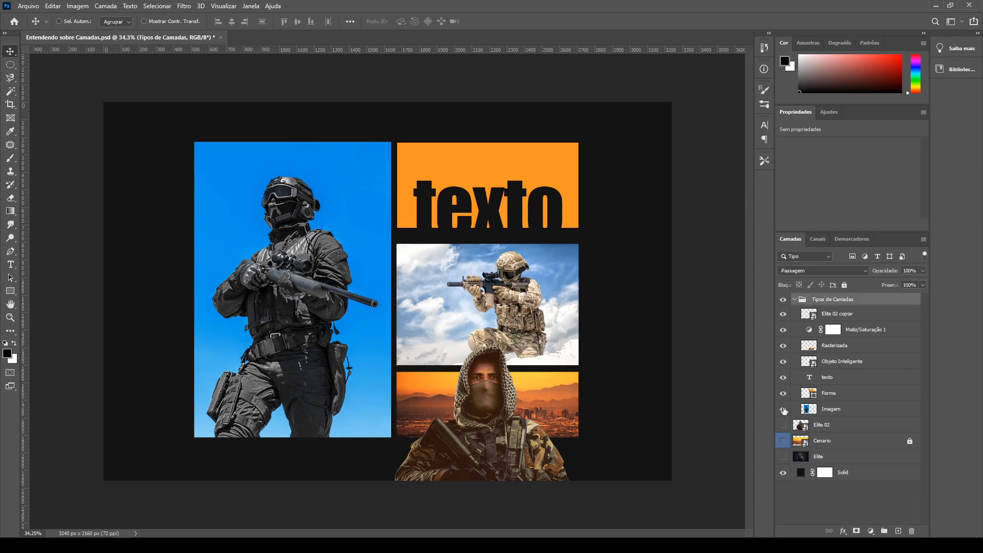
# Step: Hide and reshow the Tipos de Camadas group and its Objeto Inteligente, Rasterizada and Matiz/Saturação 1 layers
pyautogui.click(783, 299)
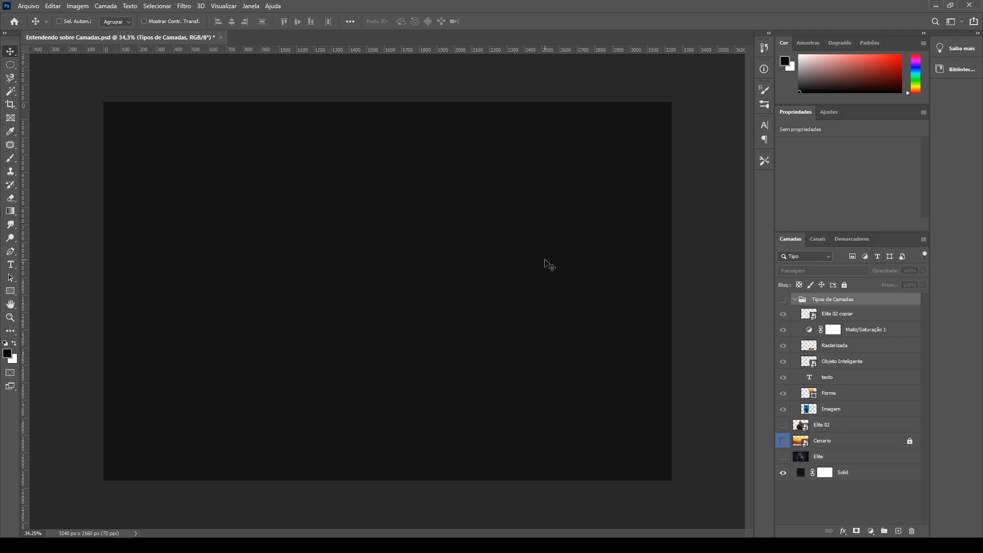
pyautogui.click(783, 301)
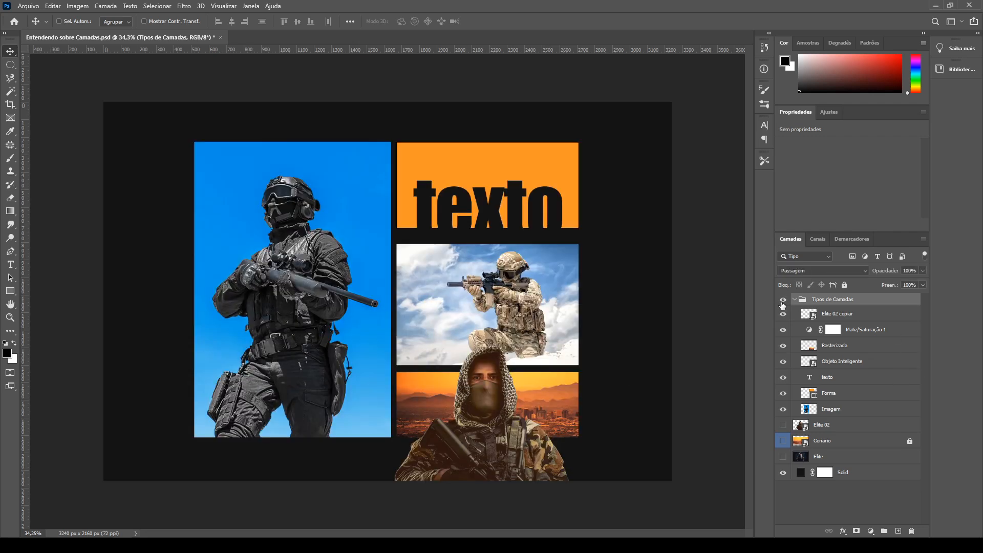
pyautogui.click(783, 362)
pyautogui.click(783, 346)
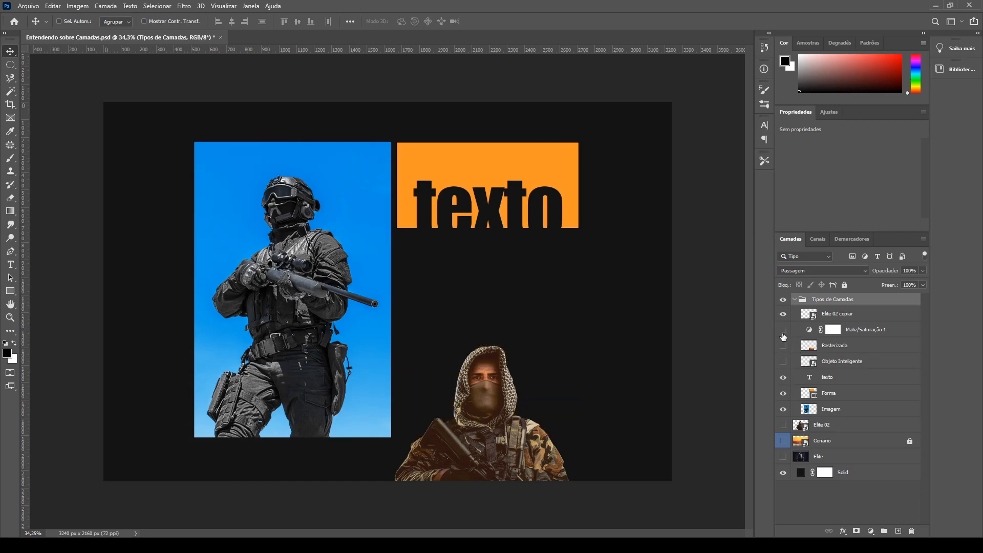
pyautogui.click(783, 346)
pyautogui.click(783, 362)
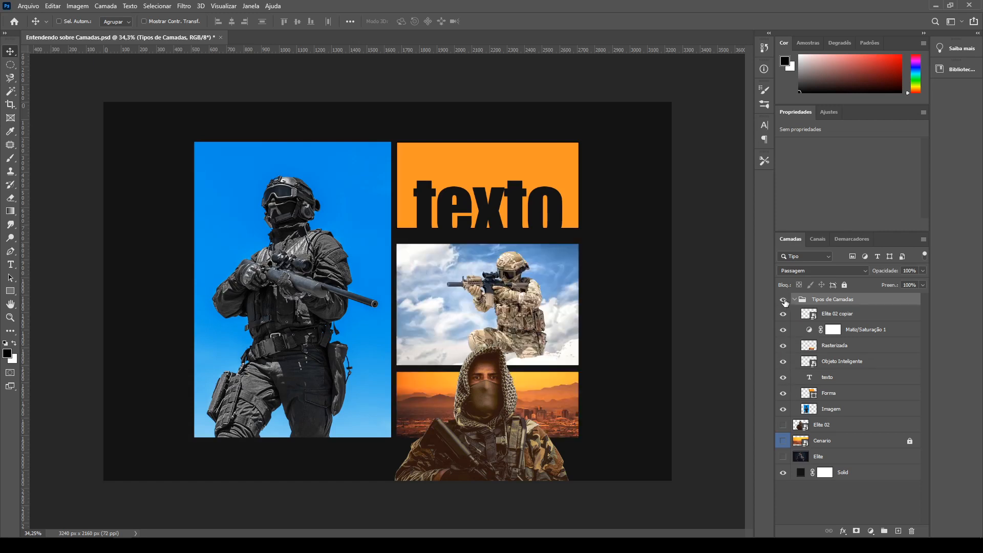
pyautogui.click(783, 299)
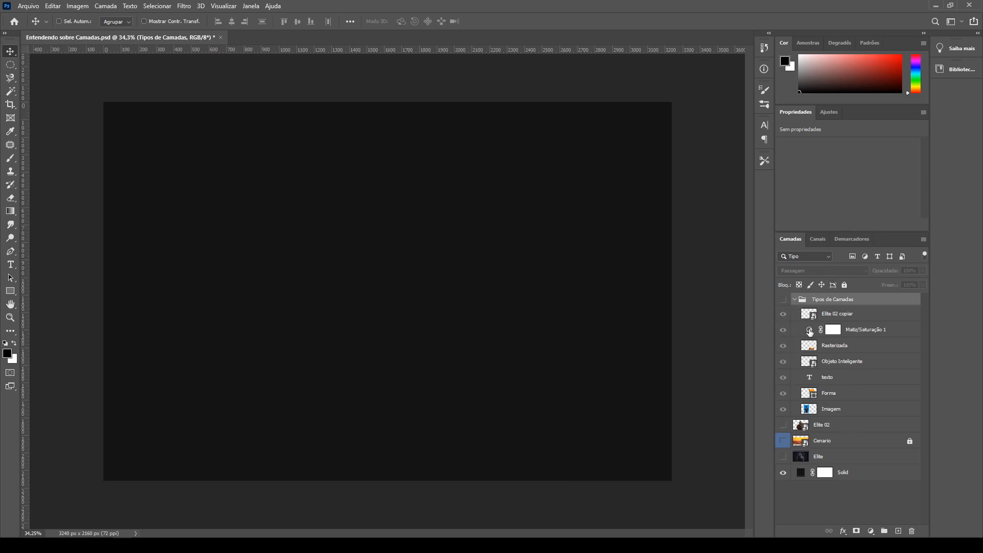
pyautogui.click(783, 301)
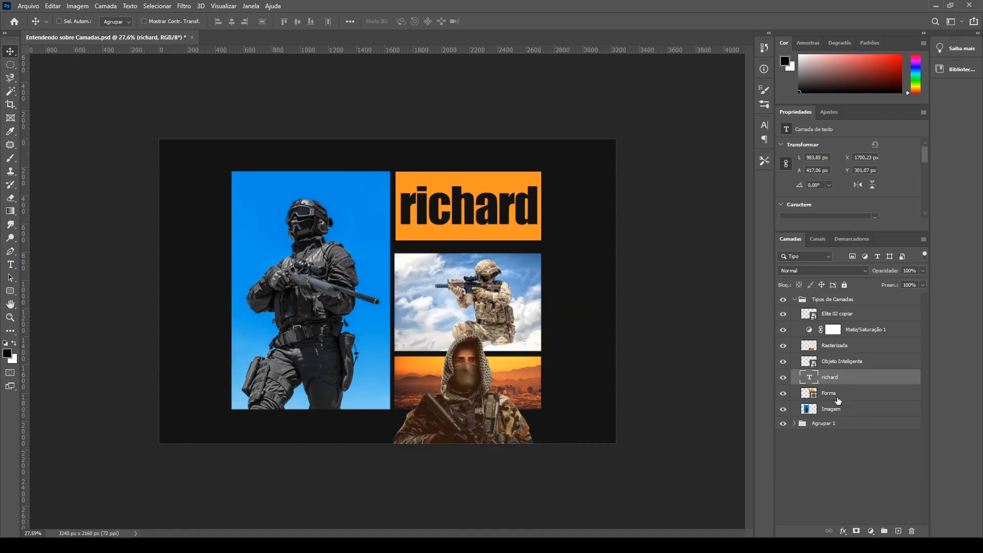
# Step: Examine the Imagem layer's black-clad soldier picture up close and look over the layer's available options
pyautogui.click(838, 405)
pyautogui.scroll(5, 302, 223)
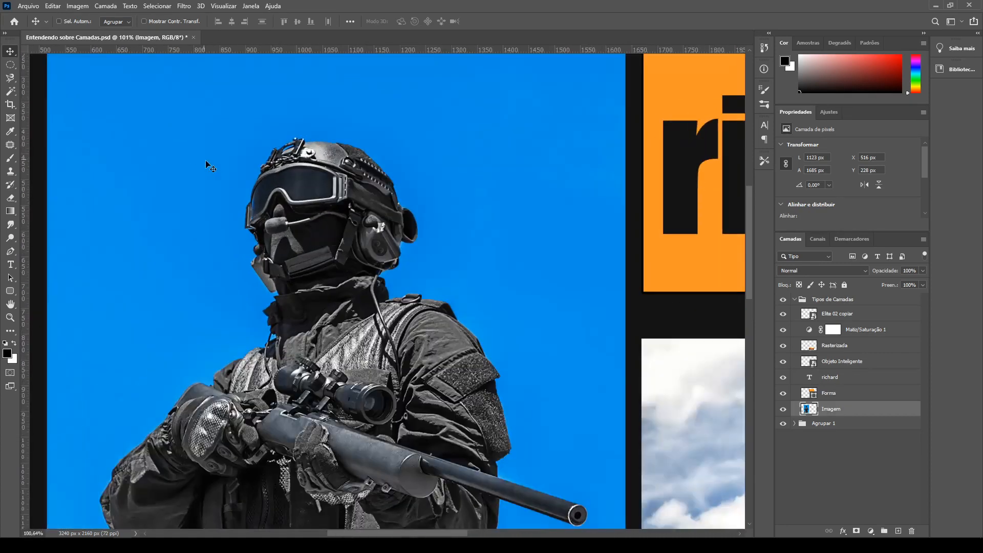
pyautogui.moveTo(277, 190); pyautogui.dragTo(512, 176)
pyautogui.scroll(-5, 505, 167)
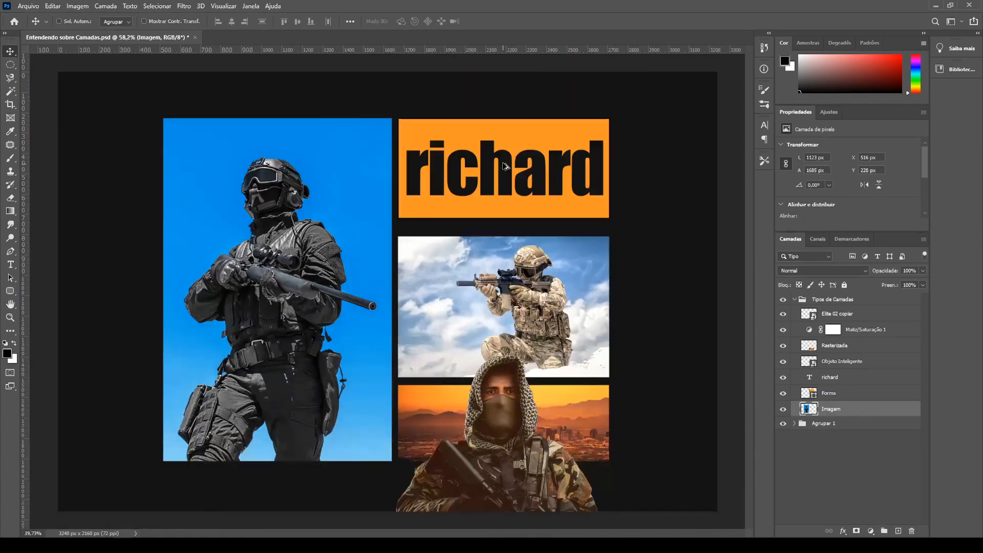
pyautogui.scroll(1, 229, 213)
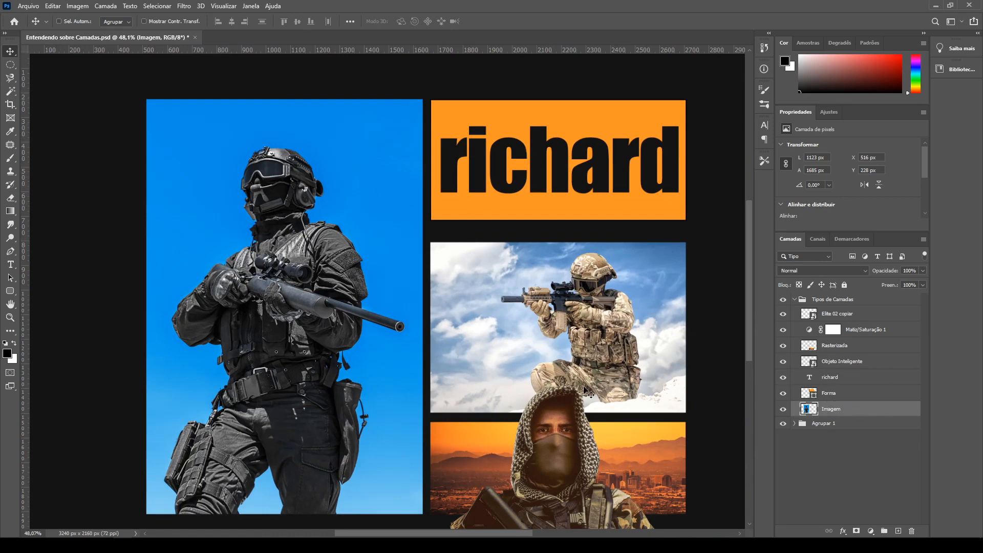
pyautogui.rightClick(862, 412)
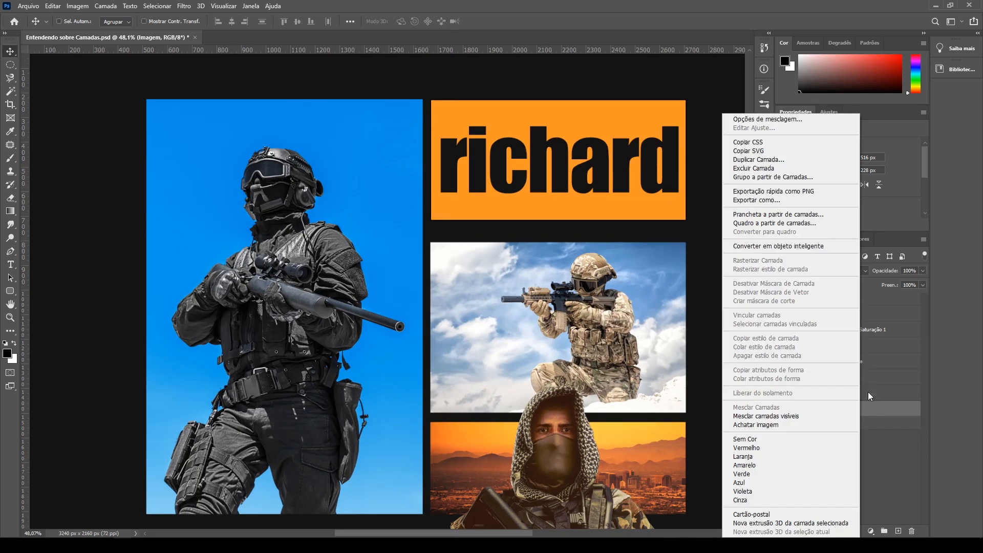
pyautogui.click(885, 371)
pyautogui.scroll(-2, 312, 356)
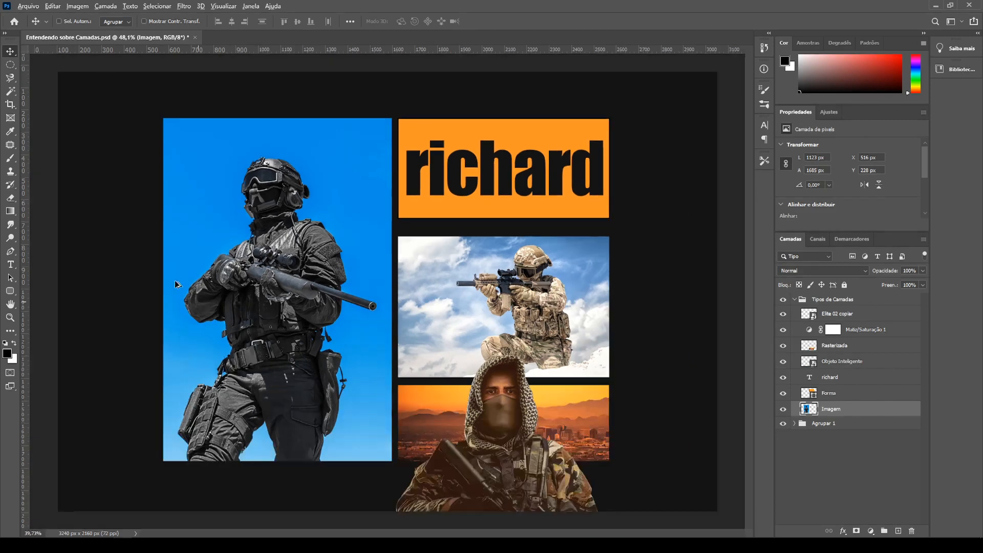
pyautogui.scroll(5, 176, 281)
pyautogui.scroll(-4, 401, 176)
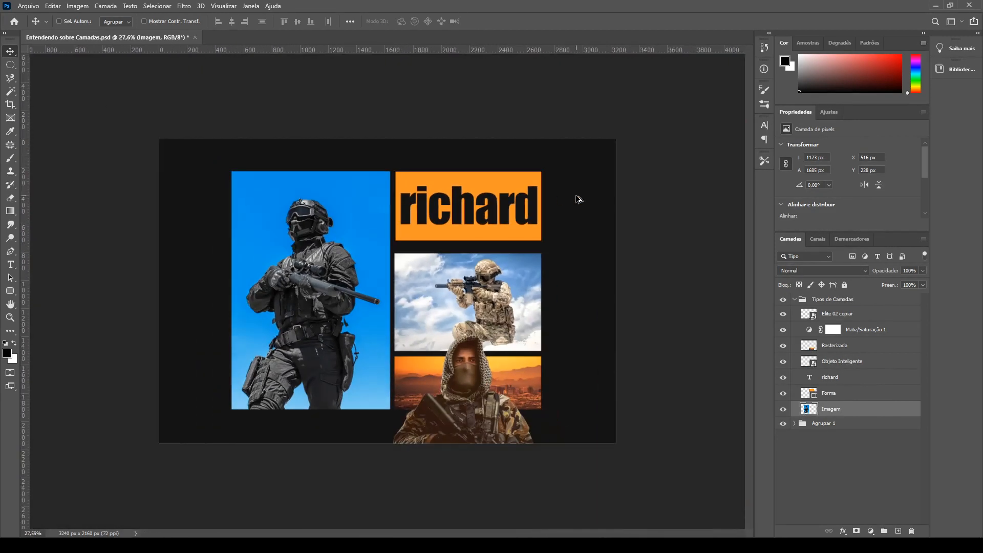
pyautogui.scroll(1, 577, 198)
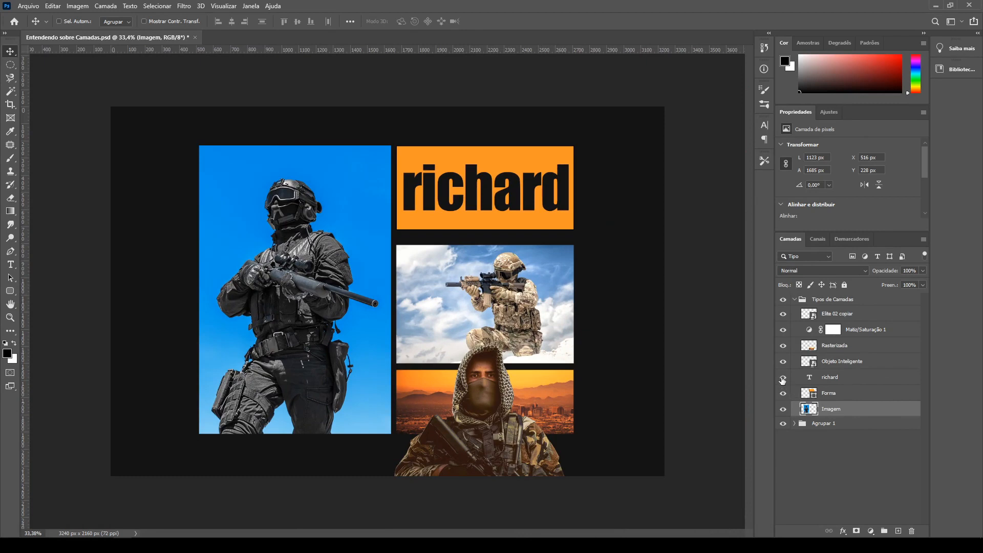
# Step: Hide every layer inside the Tipos de Camadas group except Forma, and select the Forma layer
pyautogui.moveTo(783, 361); pyautogui.dragTo(784, 313)
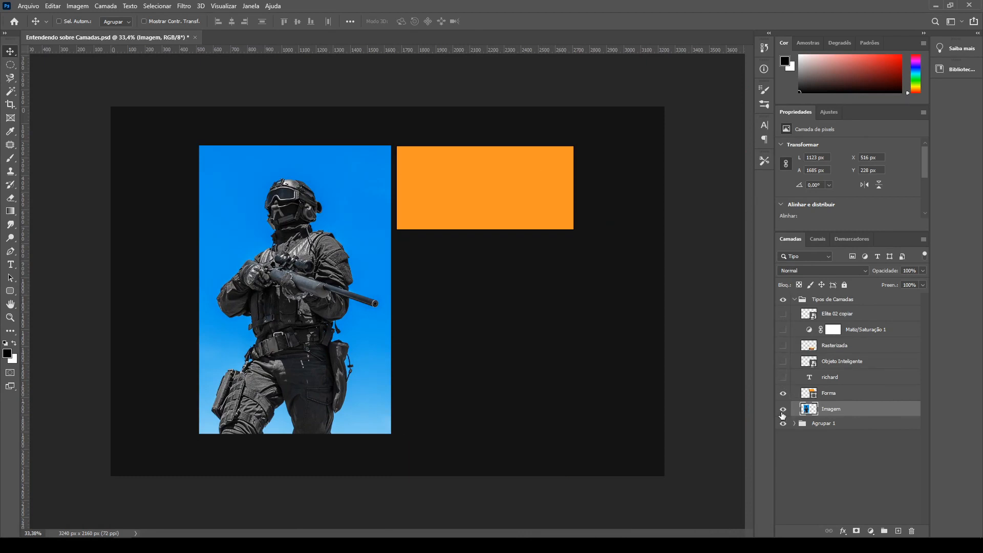
pyautogui.click(783, 409)
pyautogui.click(828, 392)
# Step: Try moving the orange Forma rectangle toward the canvas centre and skewing it with Free Transform, and cancel the transform
pyautogui.moveTo(497, 186); pyautogui.dragTo(389, 275)
pyautogui.hotkey('ctrl', 't')
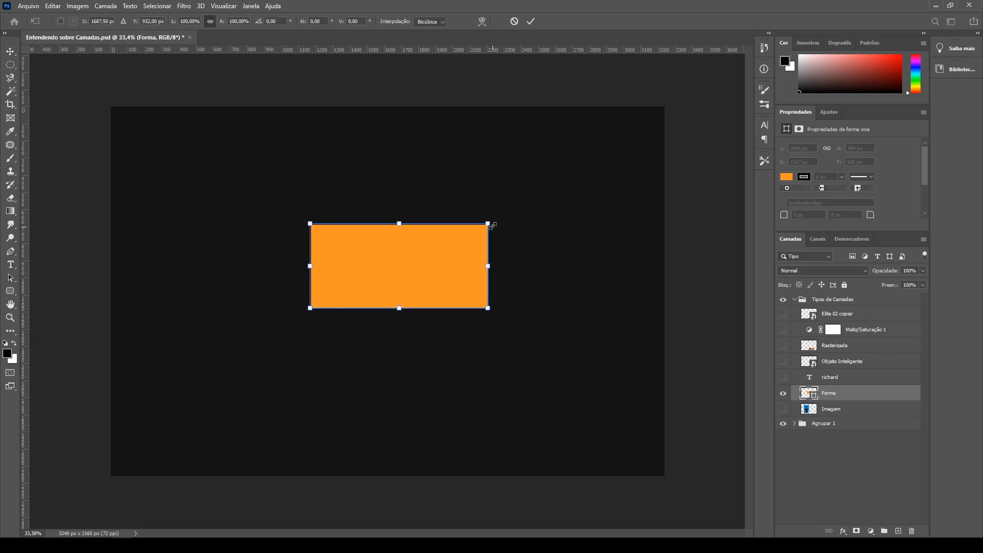
pyautogui.moveTo(492, 225); pyautogui.dragTo(480, 151)
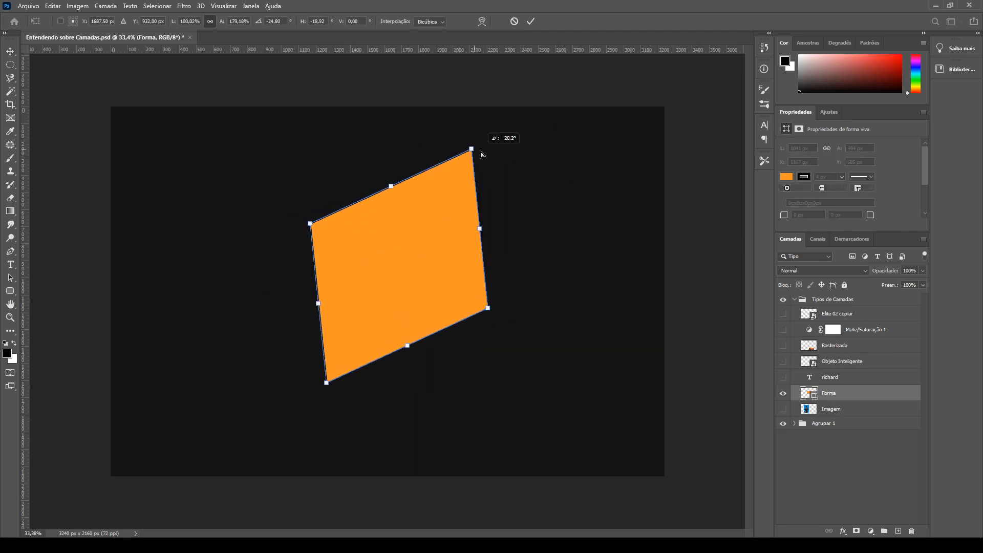
pyautogui.hotkey('ctrl', 'z')
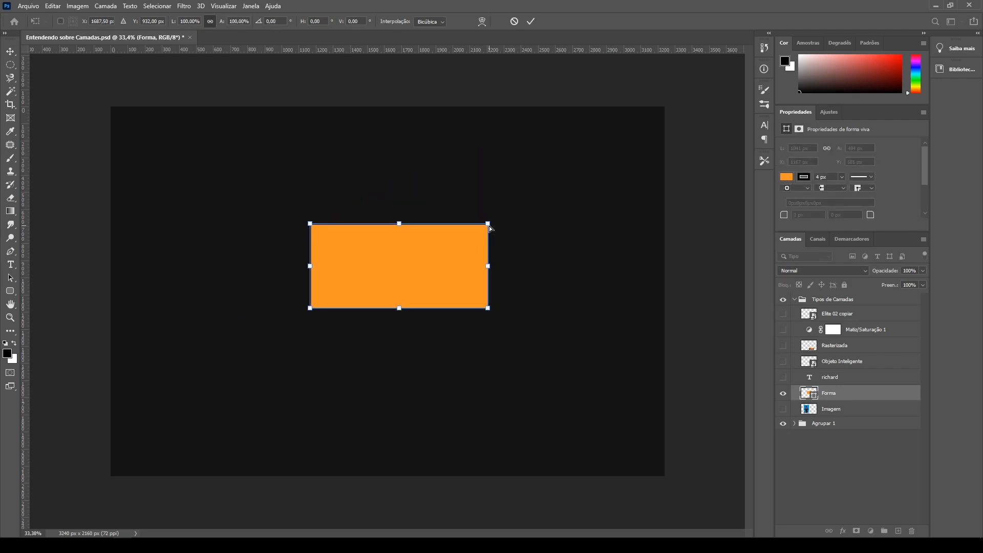
pyautogui.moveTo(489, 225); pyautogui.dragTo(530, 234)
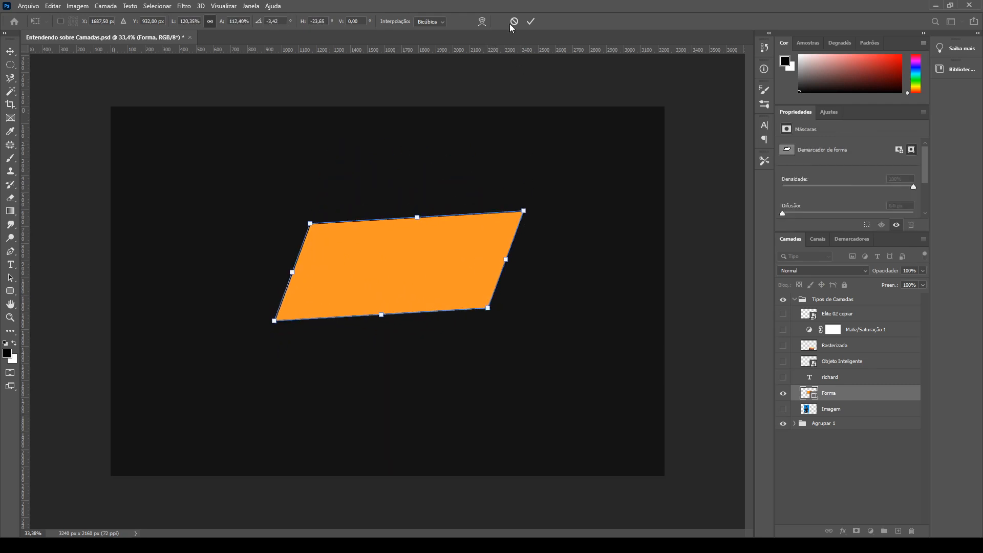
pyautogui.click(514, 21)
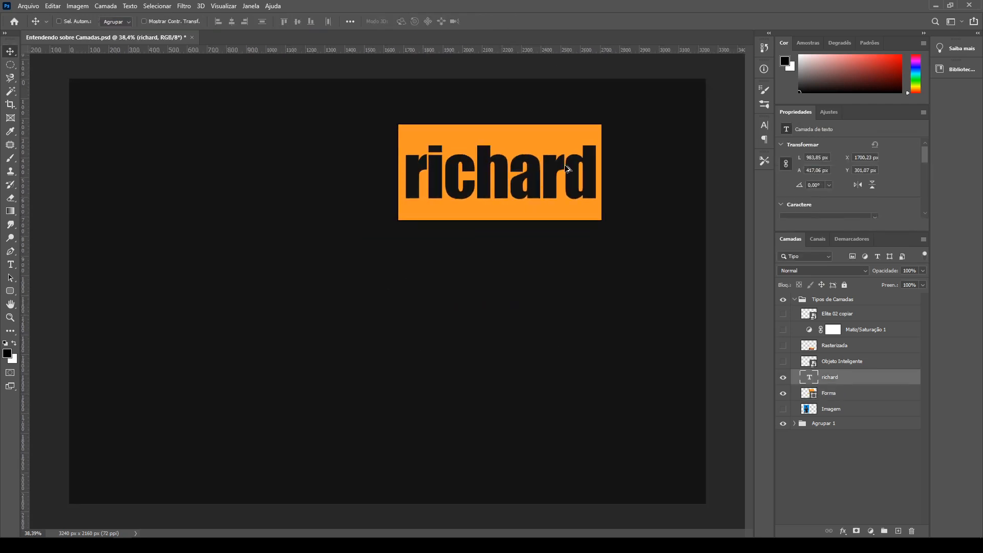
# Step: Replace the text on the orange rectangle with "elite"
pyautogui.scroll(4, 589, 153)
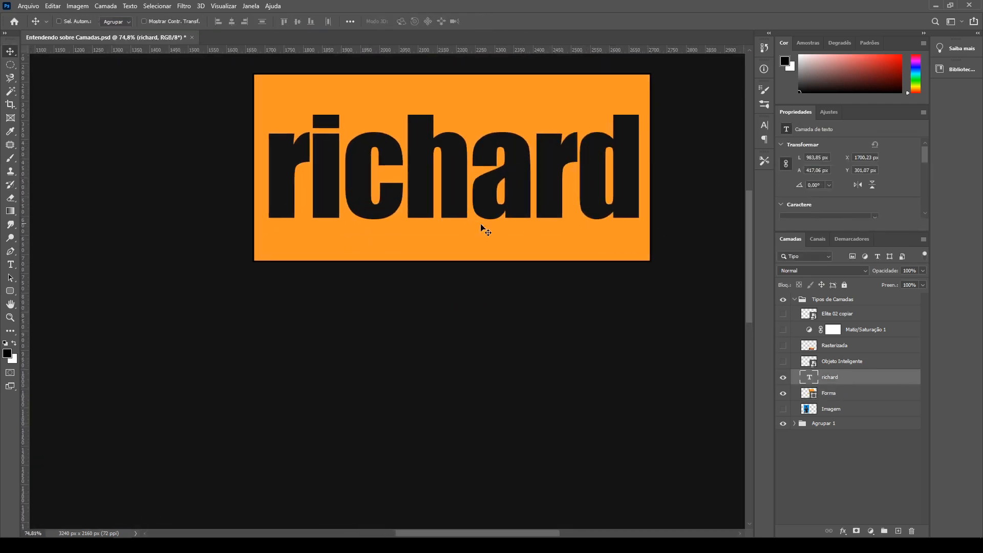
pyautogui.scroll(-3, 415, 226)
pyautogui.scroll(1, 417, 226)
pyautogui.press('t')
pyautogui.doubleClick(413, 196)
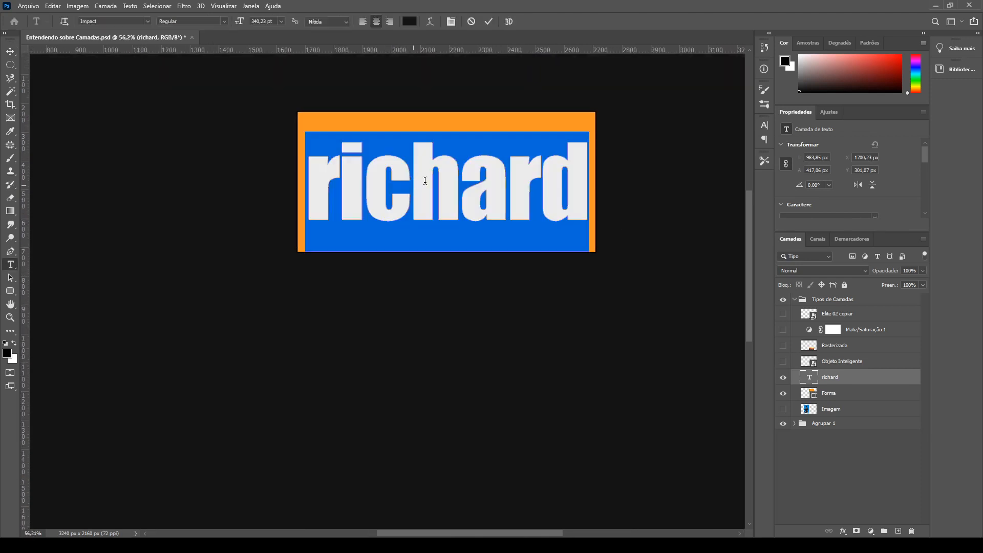
pyautogui.write('alan')
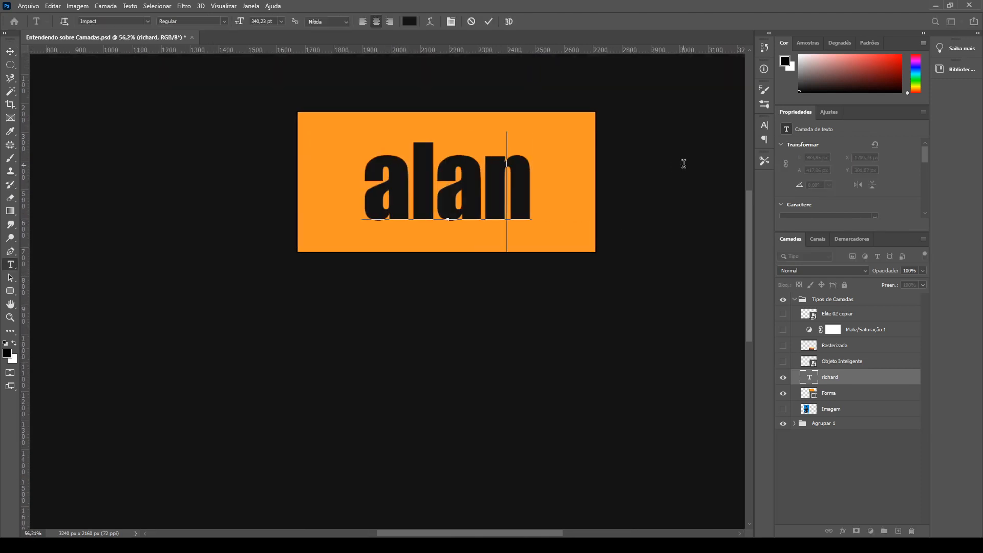
pyautogui.press('BackSpace')
pyautogui.press('BackSpace')
pyautogui.press('BackSpace')
pyautogui.press('BackSpace')
pyautogui.write('d')
pyautogui.press('BackSpace')
pyautogui.write('elite')
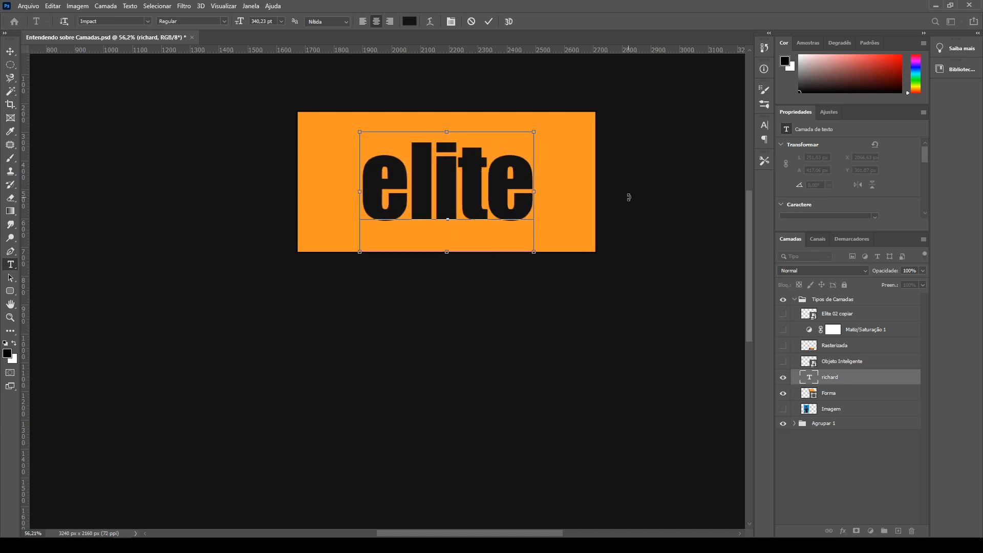
# Step: Recolour all of the "elite" text white (ffffff) and commit the text edit
pyautogui.hotkey('ctrl', 'a')
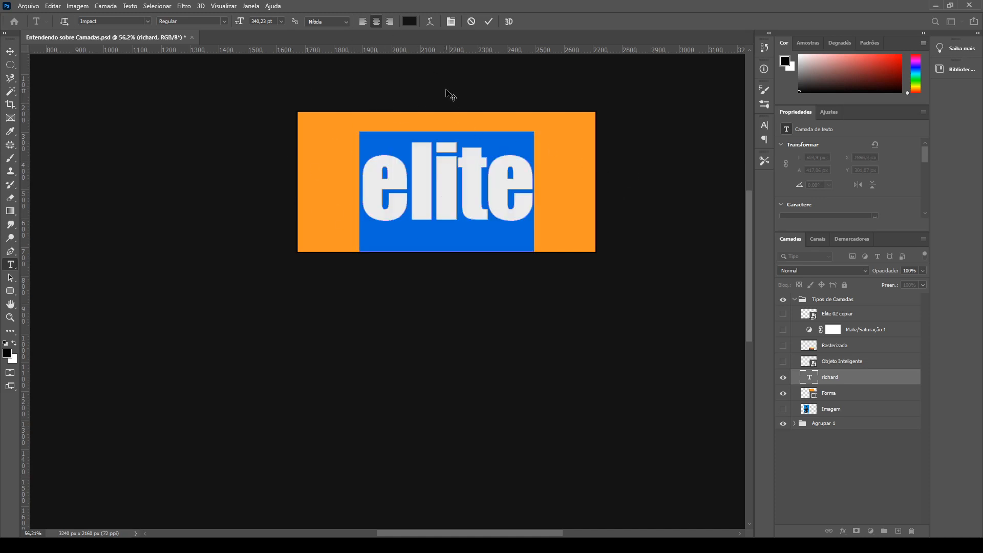
pyautogui.click(410, 21)
pyautogui.moveTo(569, 144); pyautogui.dragTo(485, 70)
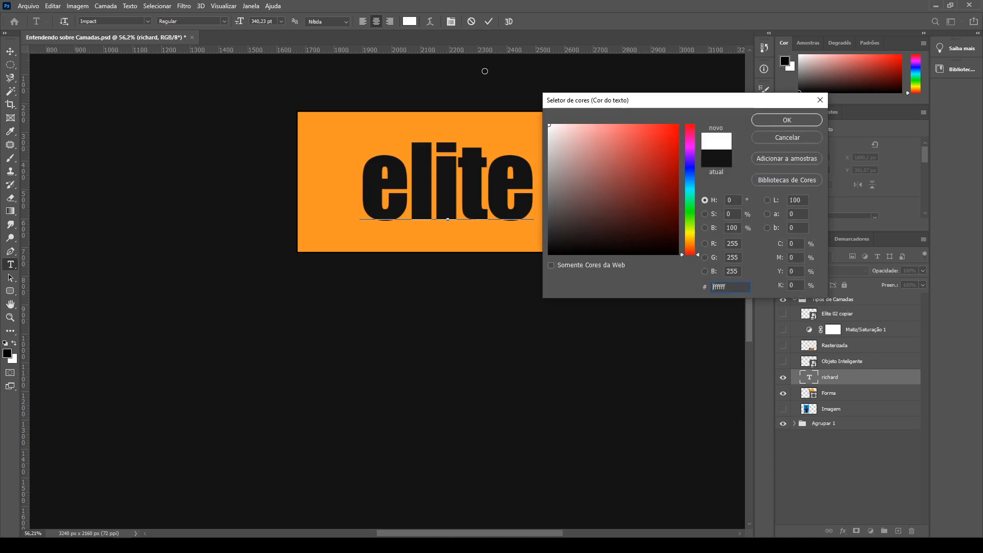
pyautogui.click(787, 120)
pyautogui.click(489, 21)
# Step: Move the elite text off the orange rectangle to about X 655 px, Y 908 px, and hide the Forma layer
pyautogui.scroll(-4, 456, 257)
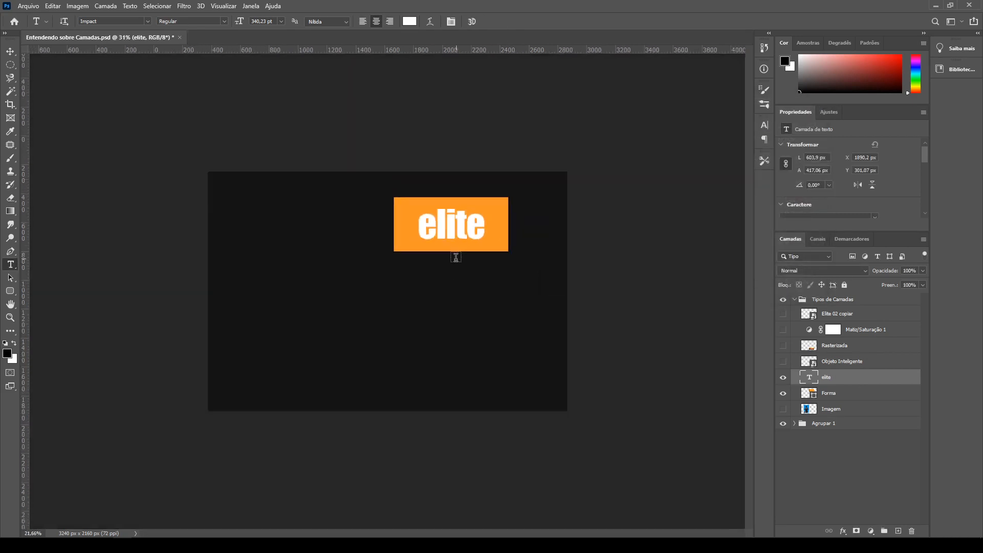
pyautogui.scroll(2, 387, 290)
pyautogui.press('v')
pyautogui.moveTo(483, 201); pyautogui.dragTo(298, 290)
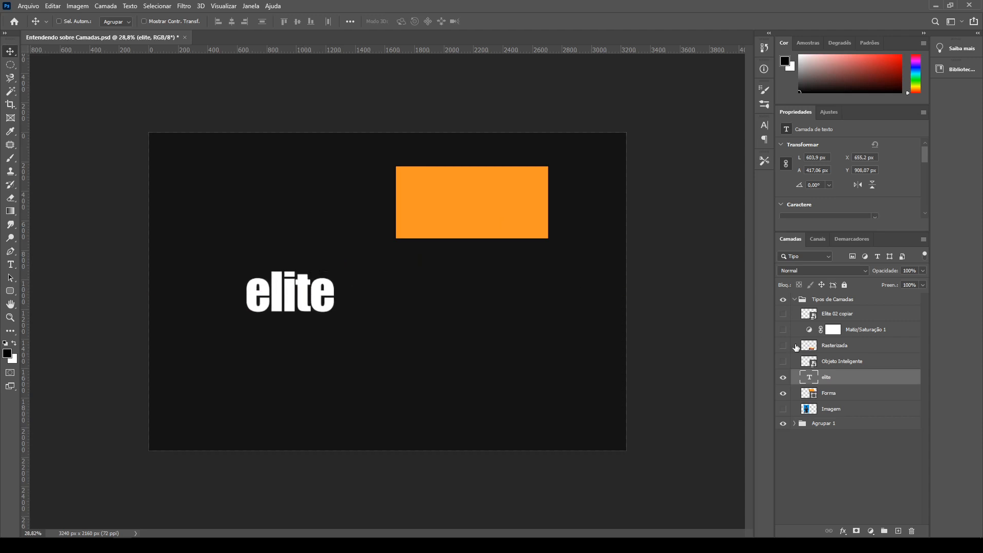
pyautogui.click(783, 394)
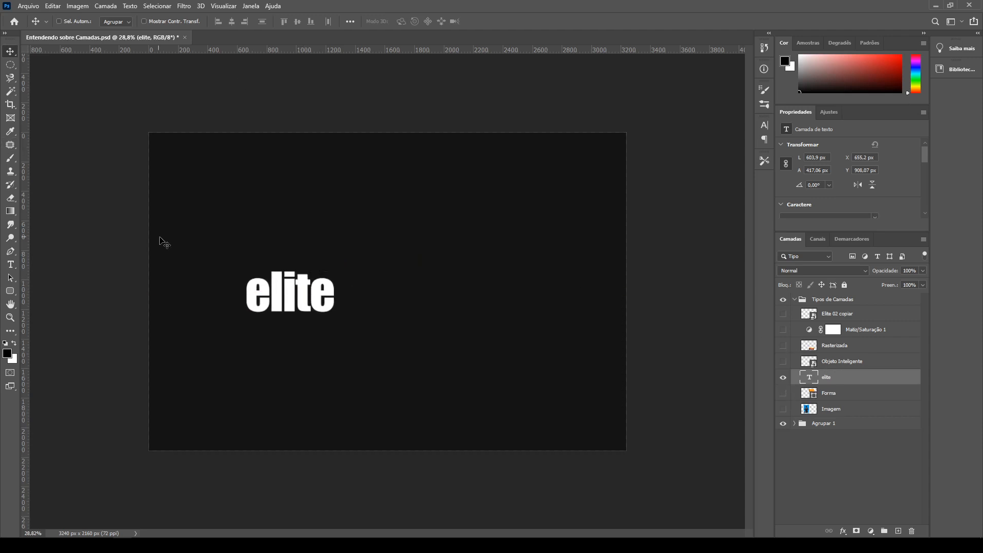
# Step: Lower the elite text layer's opacity to 45%
pyautogui.scroll(5, 290, 279)
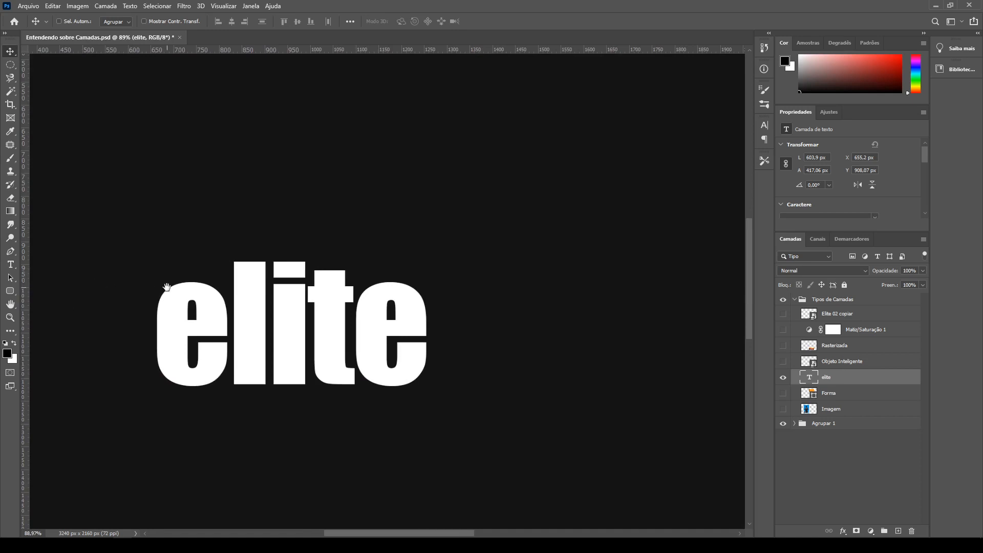
pyautogui.moveTo(164, 285); pyautogui.dragTo(246, 277)
pyautogui.moveTo(331, 335); pyautogui.dragTo(336, 304)
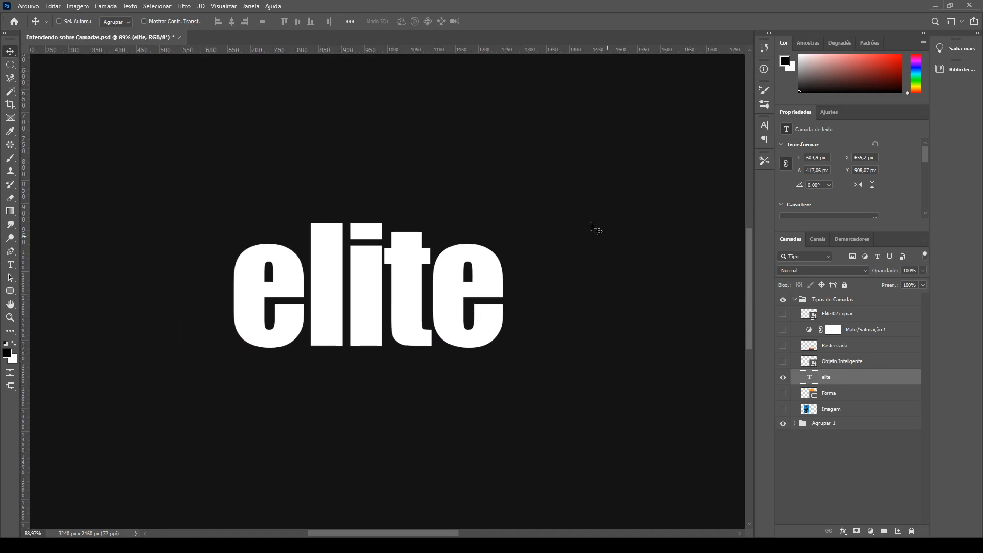
pyautogui.click(922, 271)
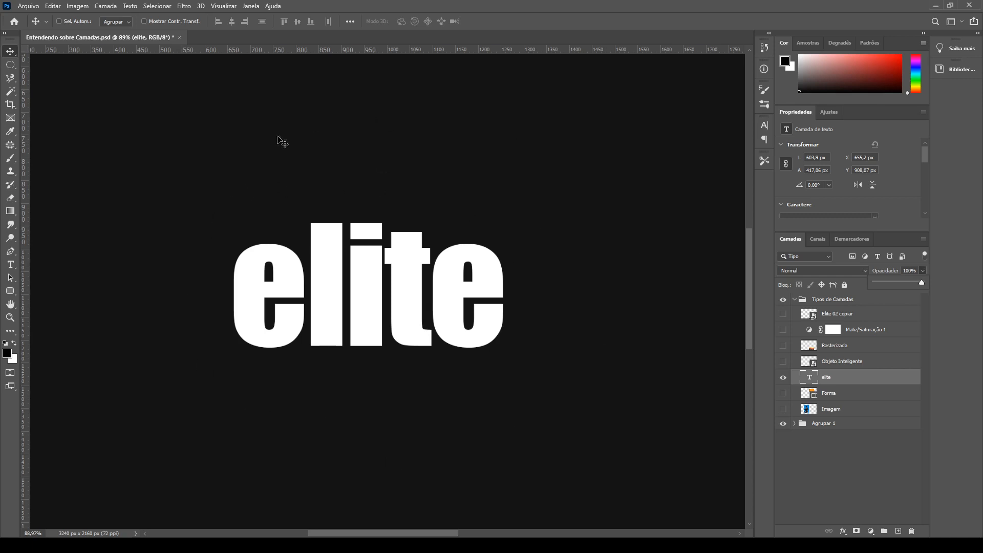
pyautogui.moveTo(921, 283); pyautogui.dragTo(894, 282)
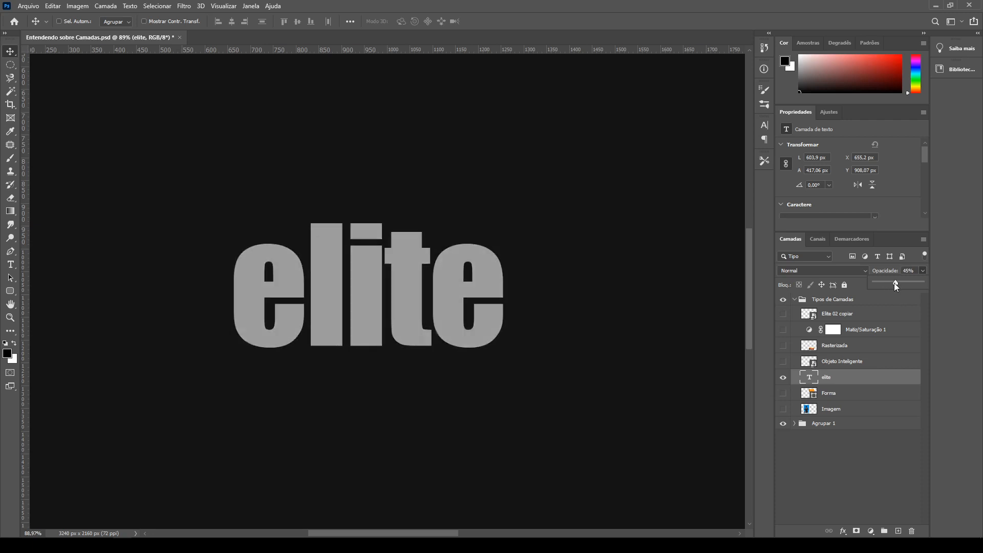
# Step: Recolour the elite text pure red (ff0000) and commit the text edit
pyautogui.doubleClick(329, 254)
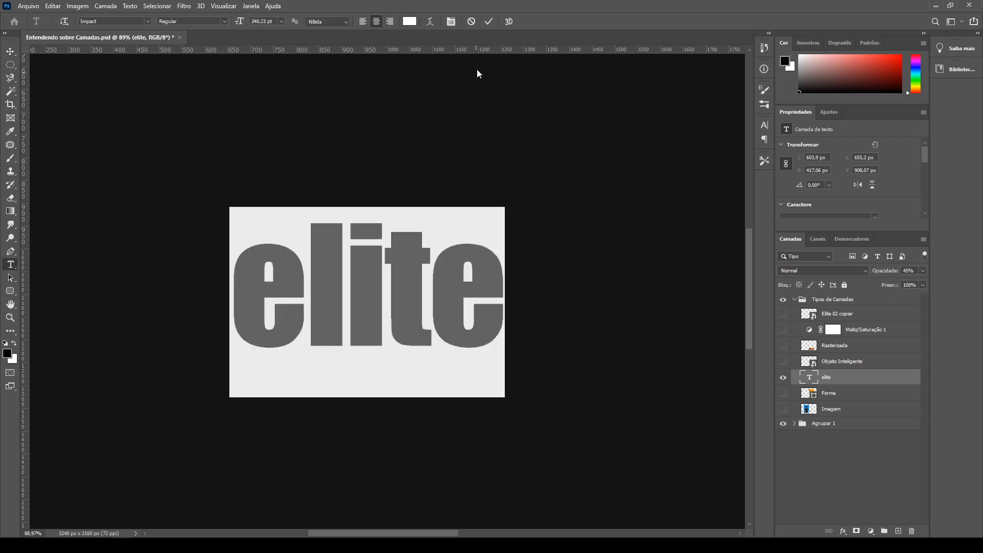
pyautogui.click(410, 22)
pyautogui.click(661, 176)
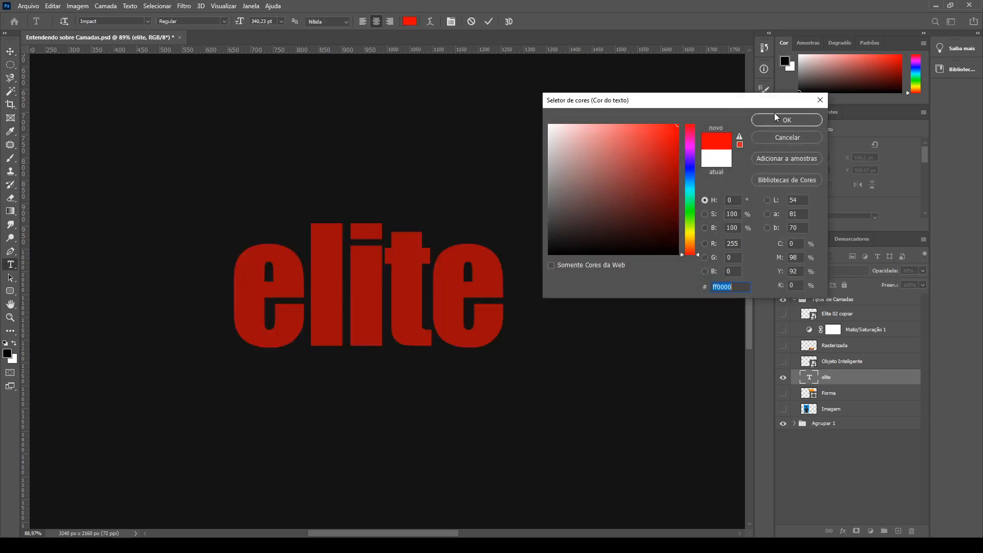
pyautogui.click(786, 119)
pyautogui.click(490, 22)
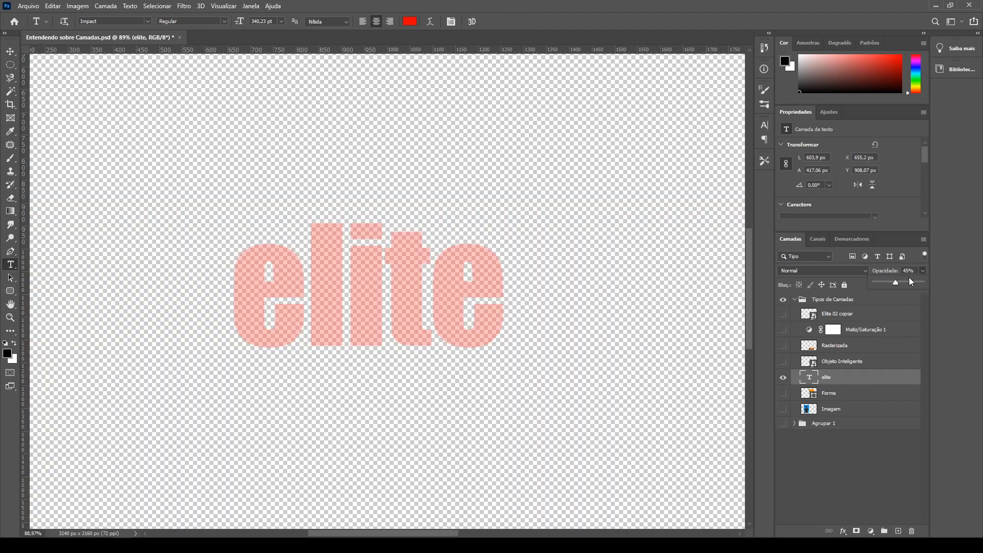
# Step: Raise the red elite text layer's opacity back to 100% and inspect the letters up close
pyautogui.moveTo(889, 283); pyautogui.dragTo(921, 284)
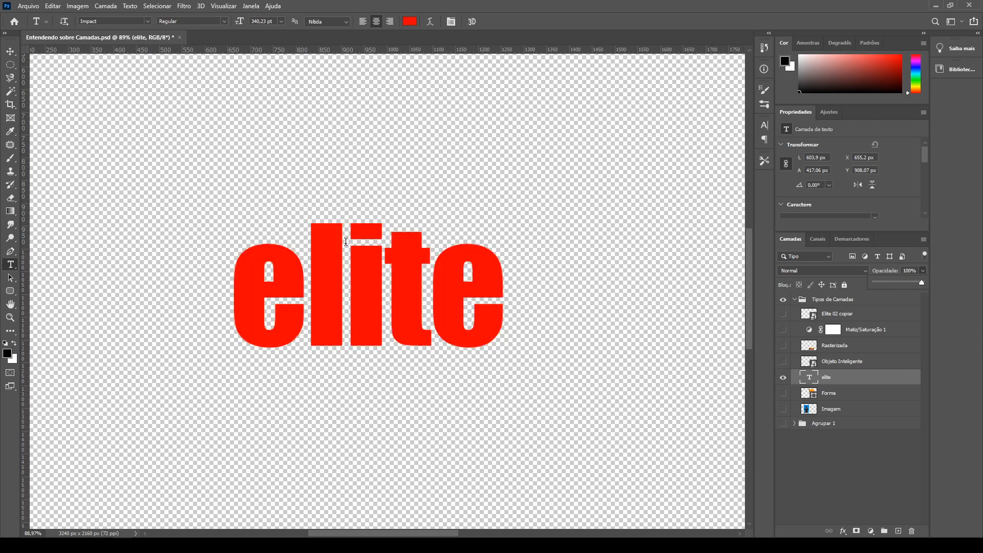
pyautogui.scroll(10, 346, 241)
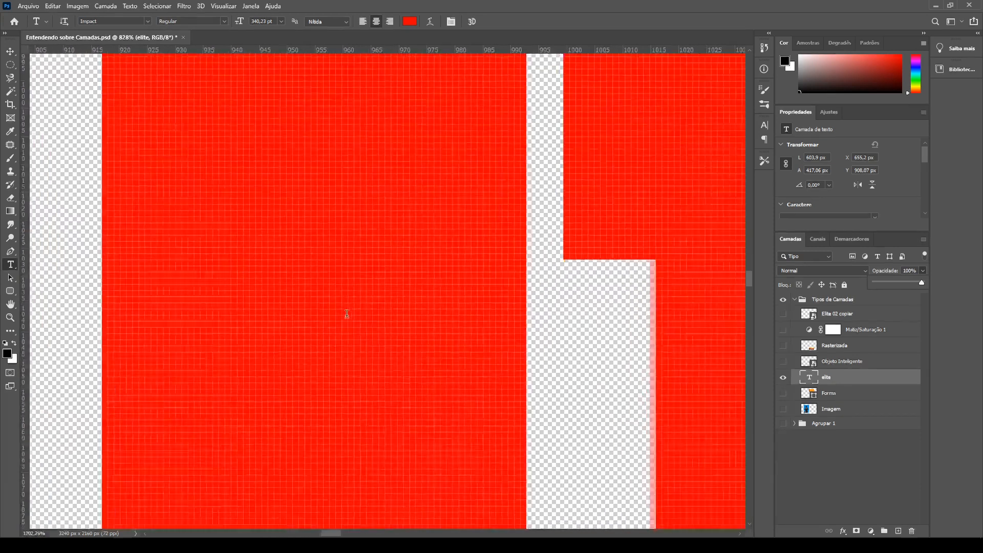
pyautogui.scroll(-10, 347, 314)
pyautogui.click(924, 271)
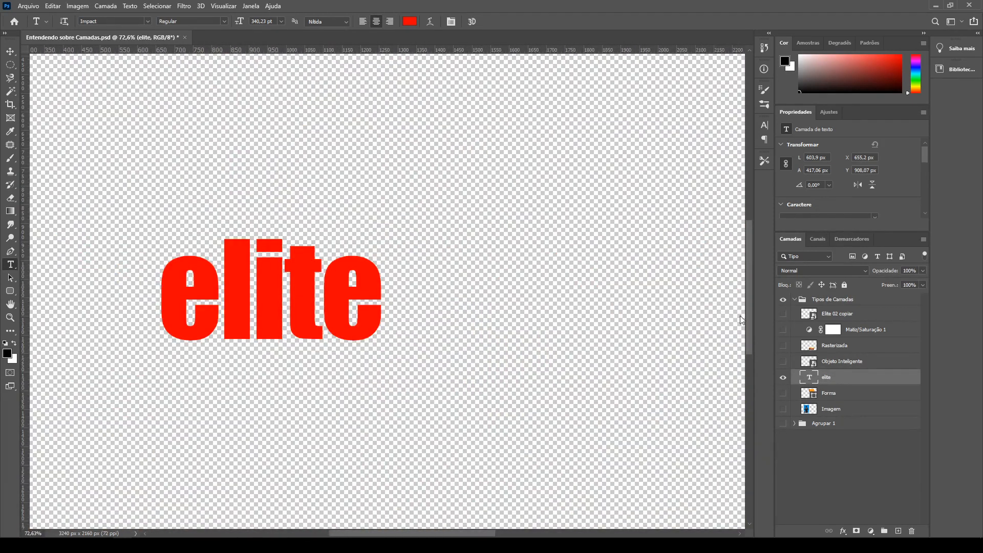
# Step: Try the elite layer's fill at 0%, restore it to 100%, and reduce the layer's opacity to 33%
pyautogui.click(923, 285)
pyautogui.moveTo(923, 299); pyautogui.dragTo(943, 304)
pyautogui.write('0')
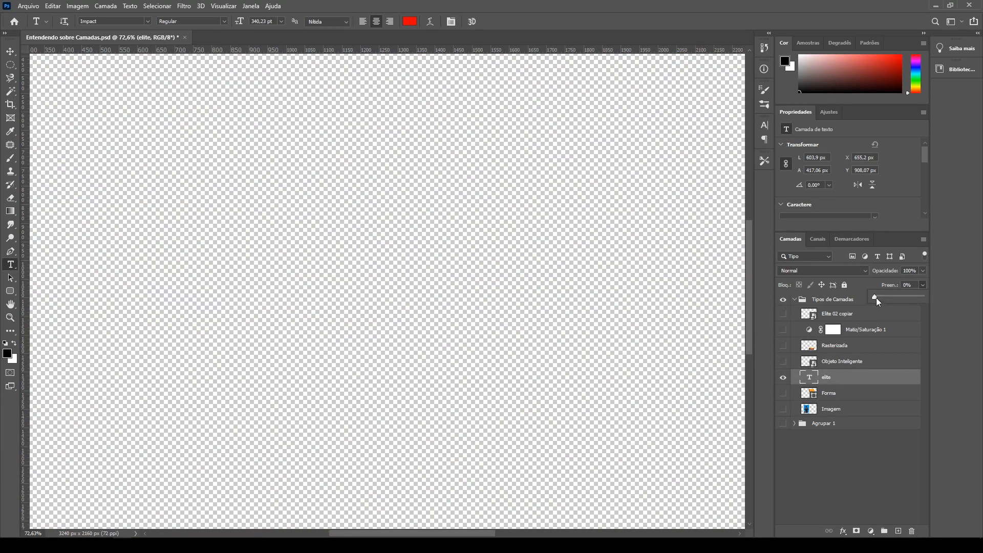
pyautogui.moveTo(879, 303); pyautogui.dragTo(890, 282)
pyautogui.click(924, 271)
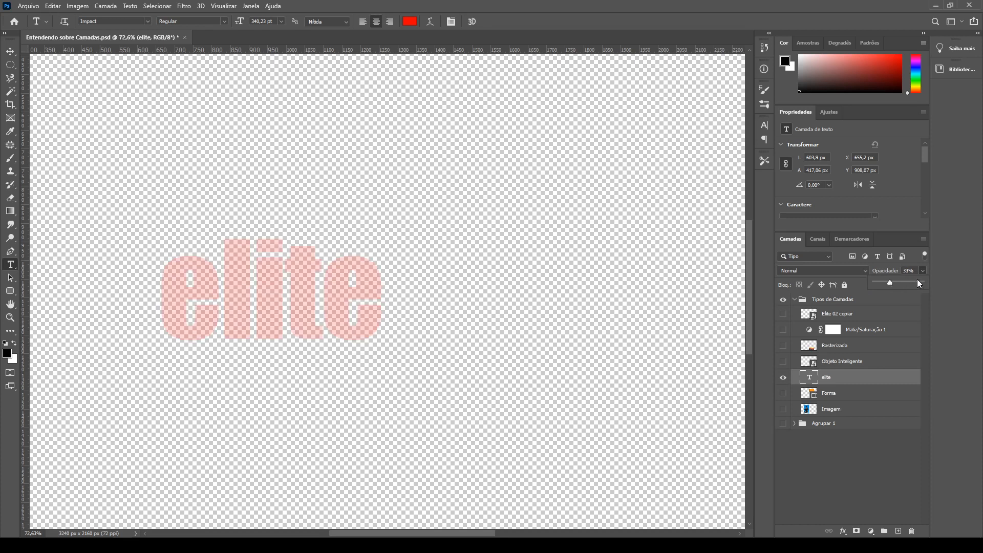
# Step: Add a stroke (Traçado) layer effect to the elite text in blue 001eff
pyautogui.scroll(3, 247, 284)
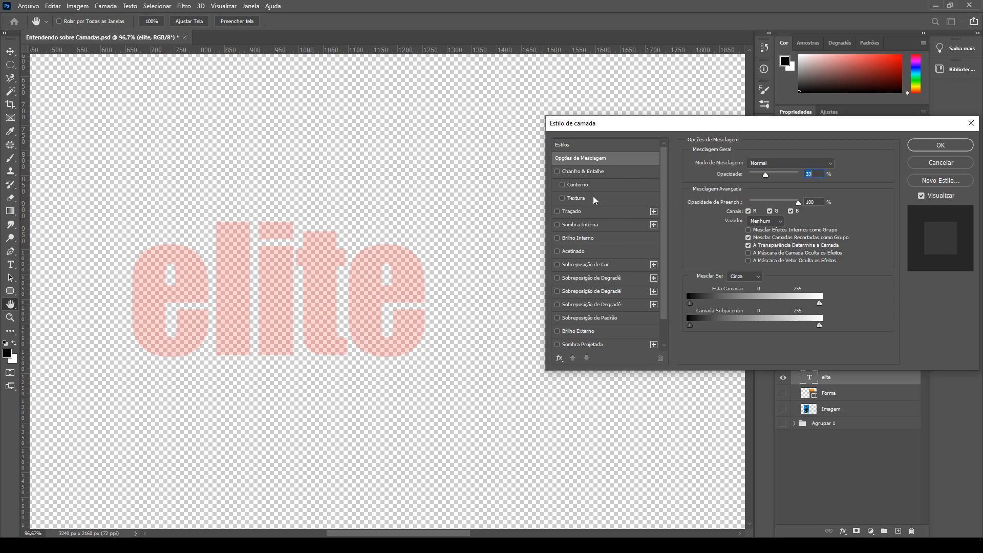
pyautogui.click(579, 217)
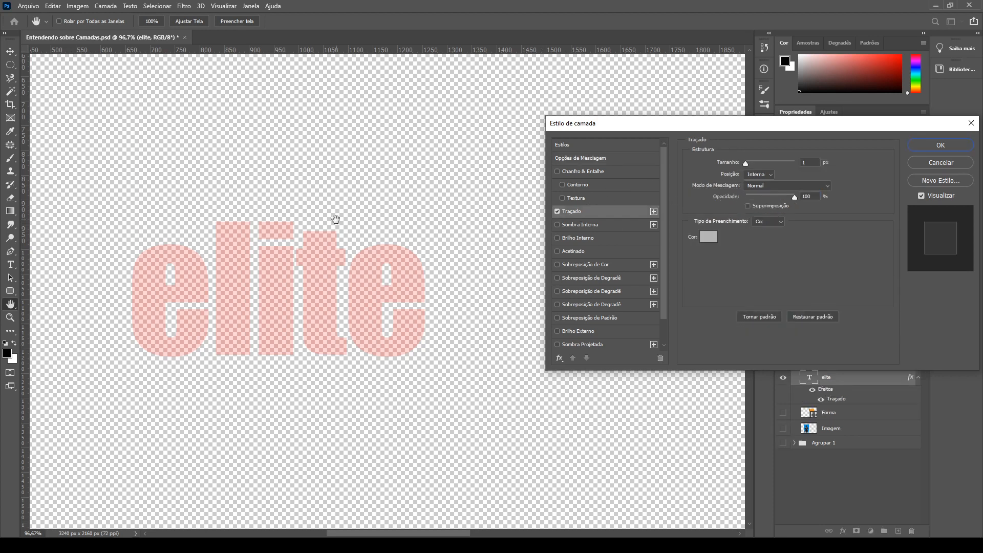
pyautogui.click(711, 239)
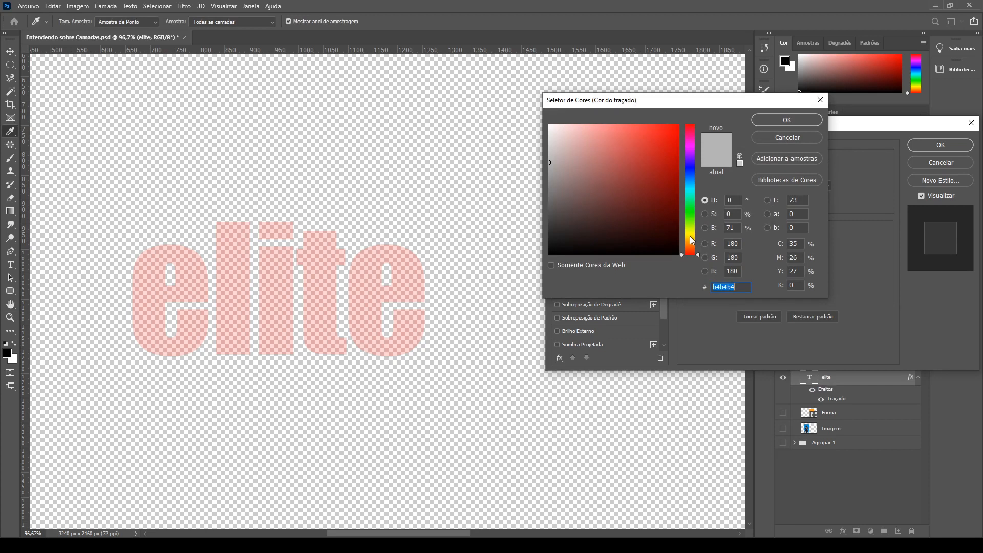
pyautogui.moveTo(694, 241); pyautogui.dragTo(706, 119)
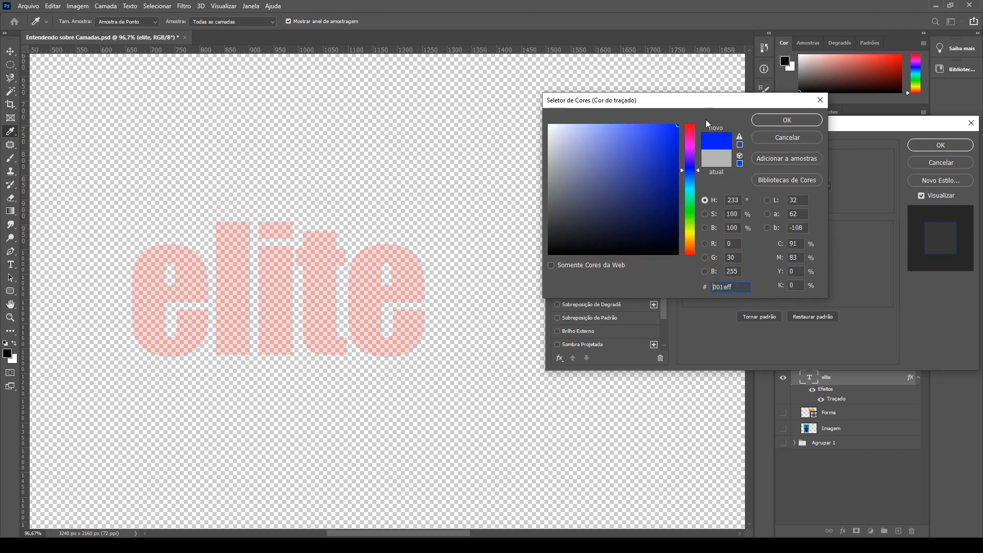
pyautogui.click(787, 120)
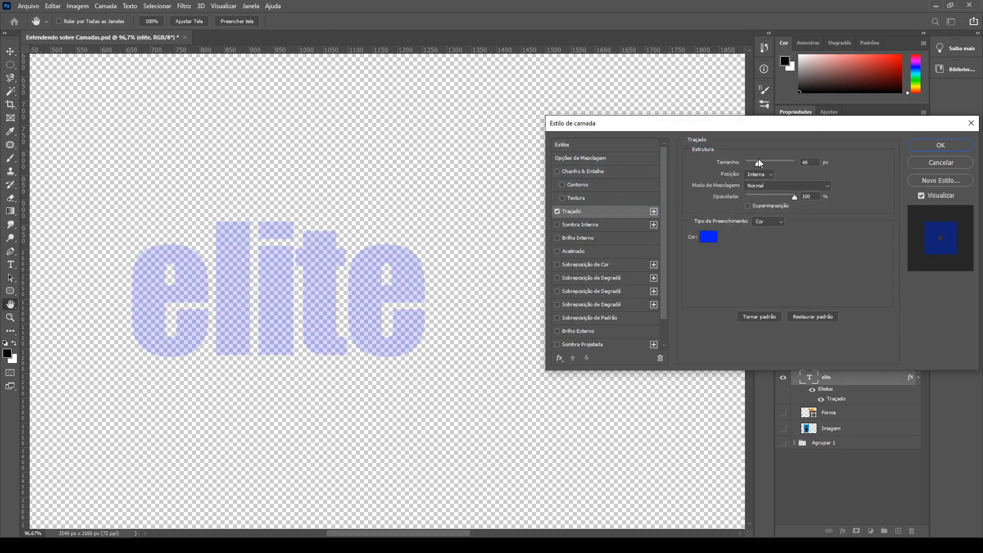
# Step: Set the stroke's position to Externa and its size to 9 px, and apply the layer style
pyautogui.moveTo(754, 162); pyautogui.dragTo(752, 163)
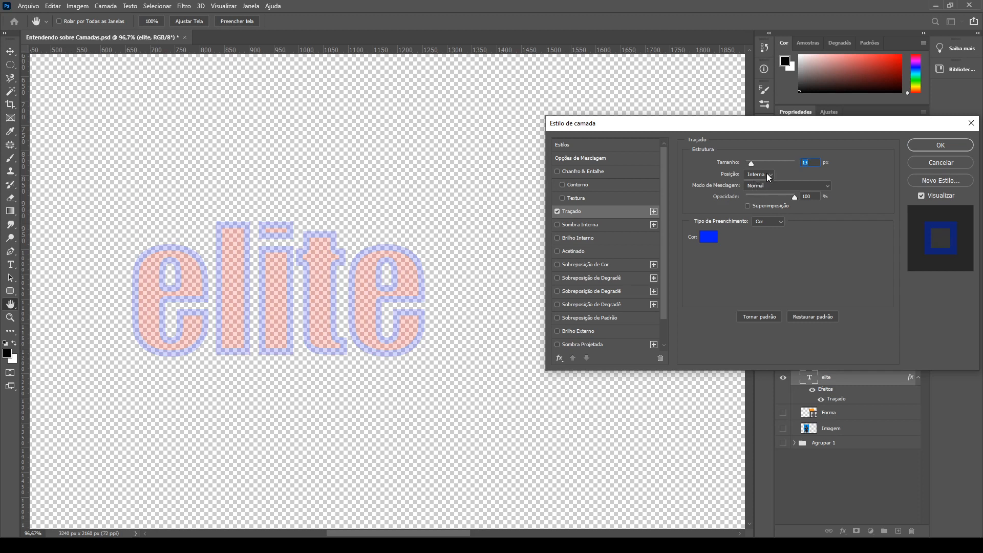
pyautogui.click(769, 176)
pyautogui.click(754, 184)
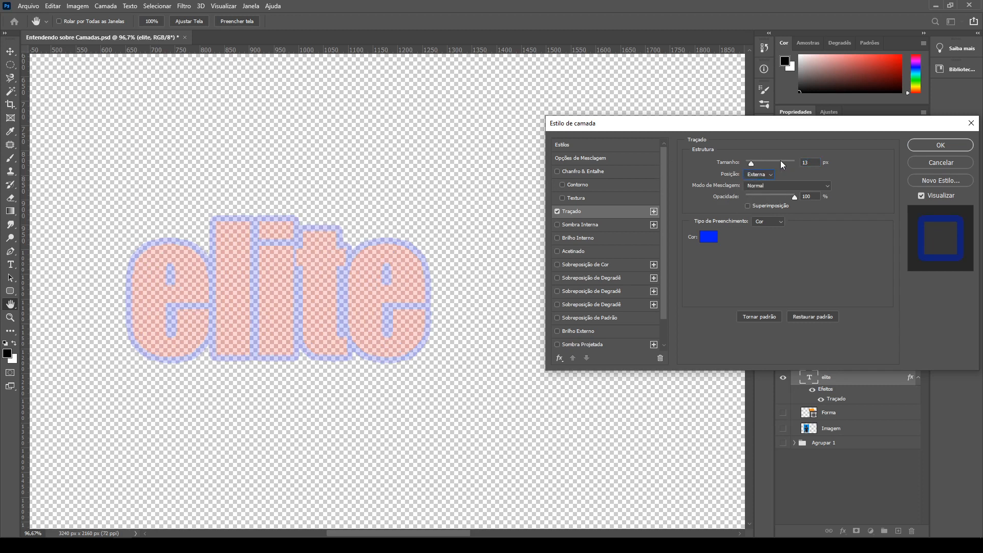
pyautogui.moveTo(751, 164); pyautogui.dragTo(751, 164)
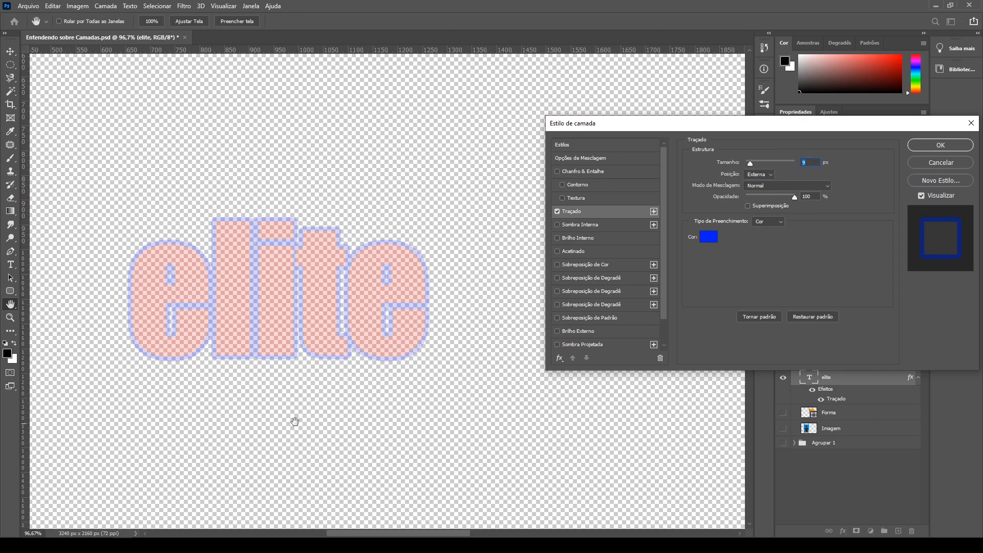
pyautogui.click(917, 146)
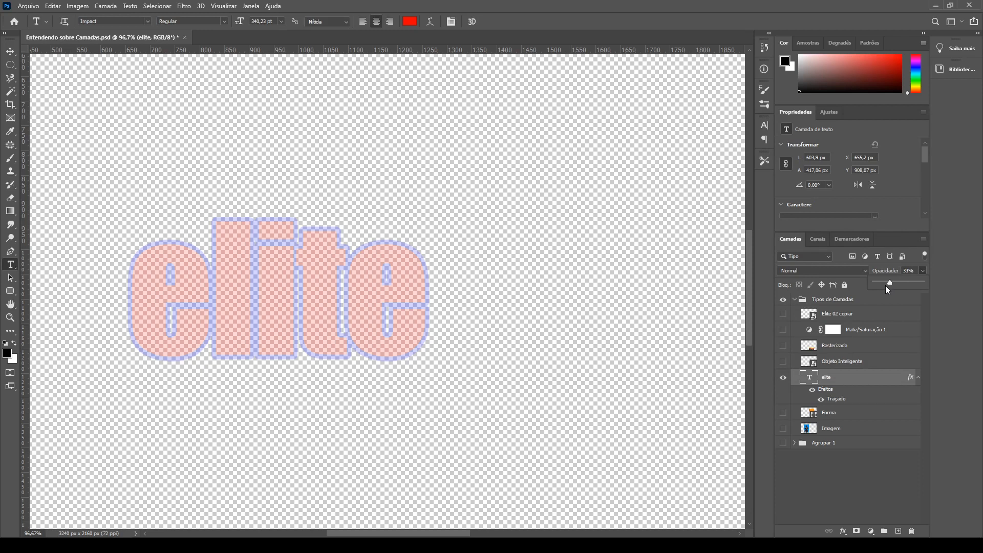
# Step: Set the elite layer's opacity to 100% and its fill to 0%
pyautogui.moveTo(890, 280); pyautogui.dragTo(955, 279)
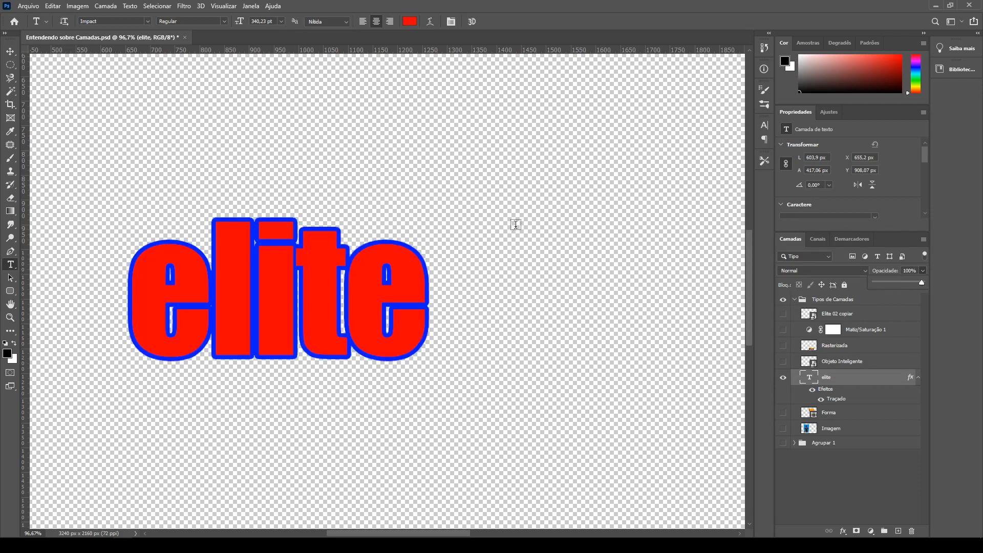
pyautogui.click(919, 259)
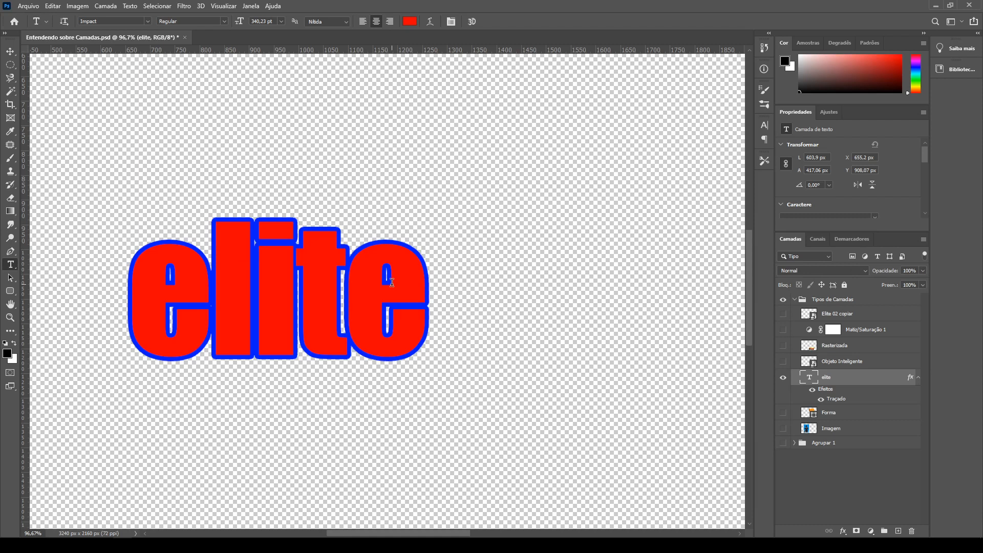
pyautogui.click(923, 285)
pyautogui.moveTo(921, 300); pyautogui.dragTo(904, 296)
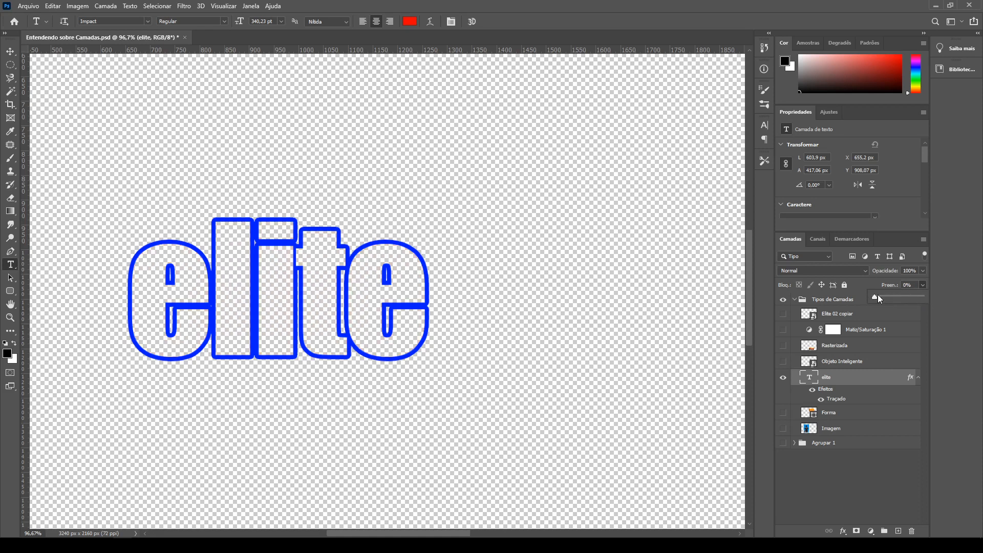
# Step: Reopen the elite layer's stroke settings and try adjusting the stroke's size and opacity
pyautogui.scroll(3, 197, 251)
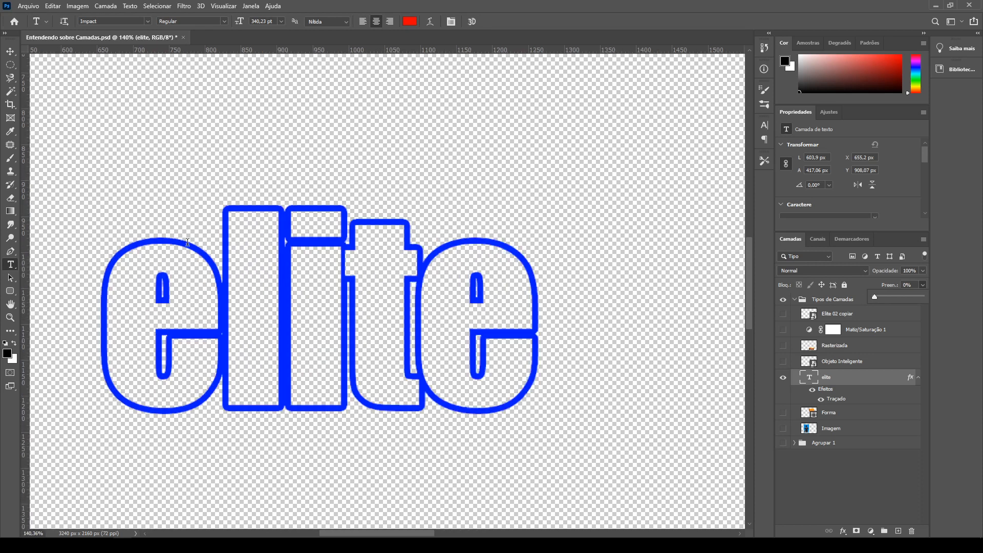
pyautogui.click(866, 377)
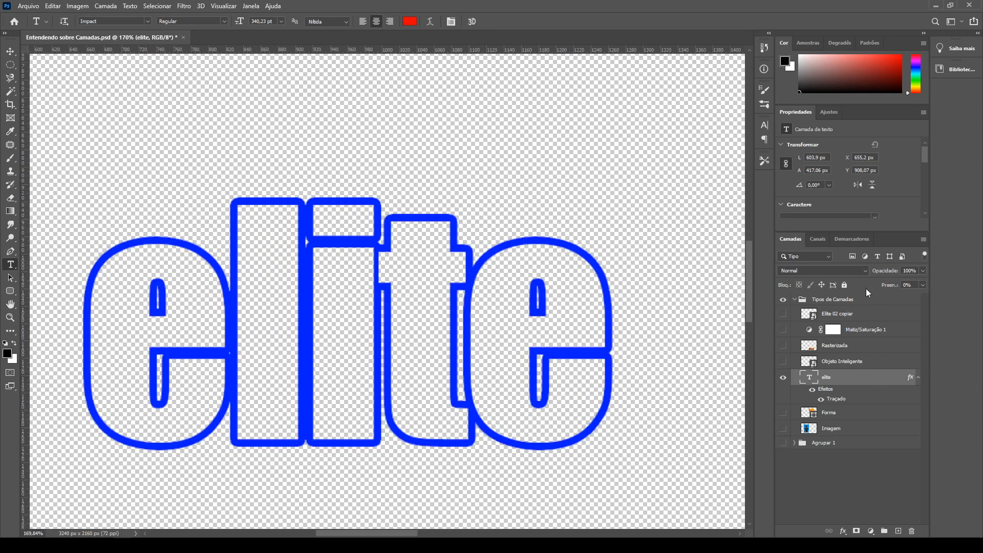
pyautogui.moveTo(332, 303); pyautogui.dragTo(409, 272)
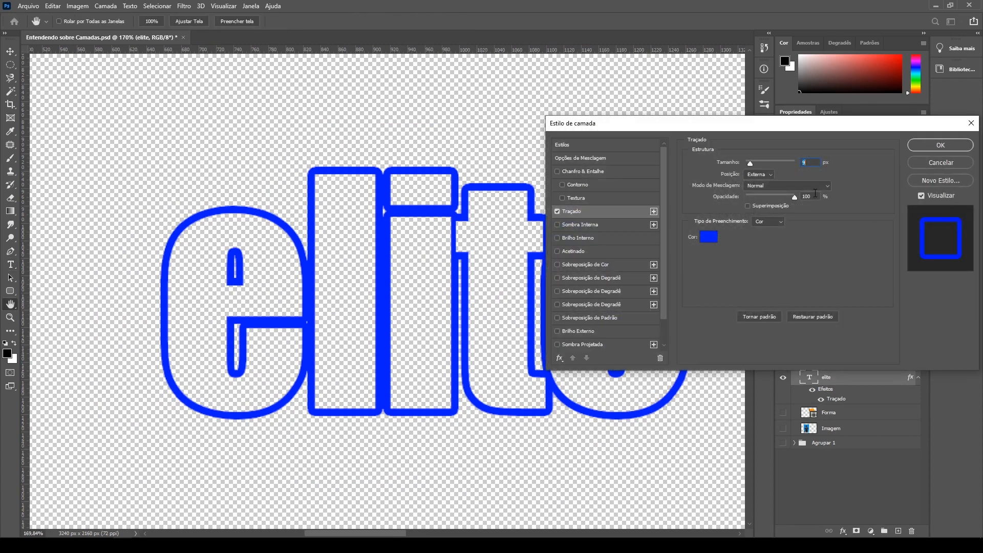
pyautogui.moveTo(757, 161); pyautogui.dragTo(748, 160)
pyautogui.moveTo(795, 197)
pyautogui.mouseDown()
pyautogui.moveTo(723, 193)
pyautogui.moveTo(817, 188)
pyautogui.mouseUp()
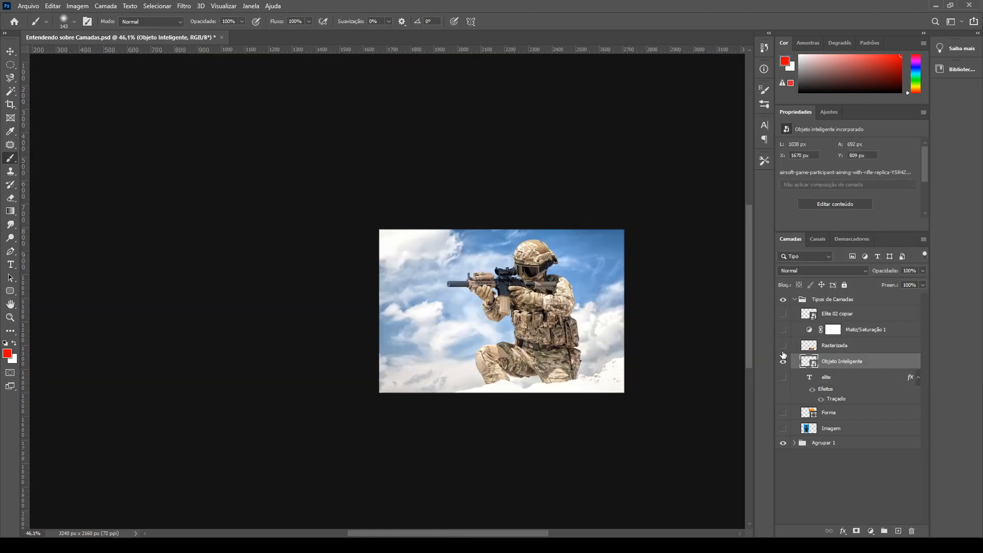
# Step: Show the Rasterizada layer's orange cityscape together with the Objeto Inteligente soldier picture
pyautogui.click(783, 345)
pyautogui.keyDown('alt'); pyautogui.scroll(-3, 546, 460); pyautogui.keyUp('alt')
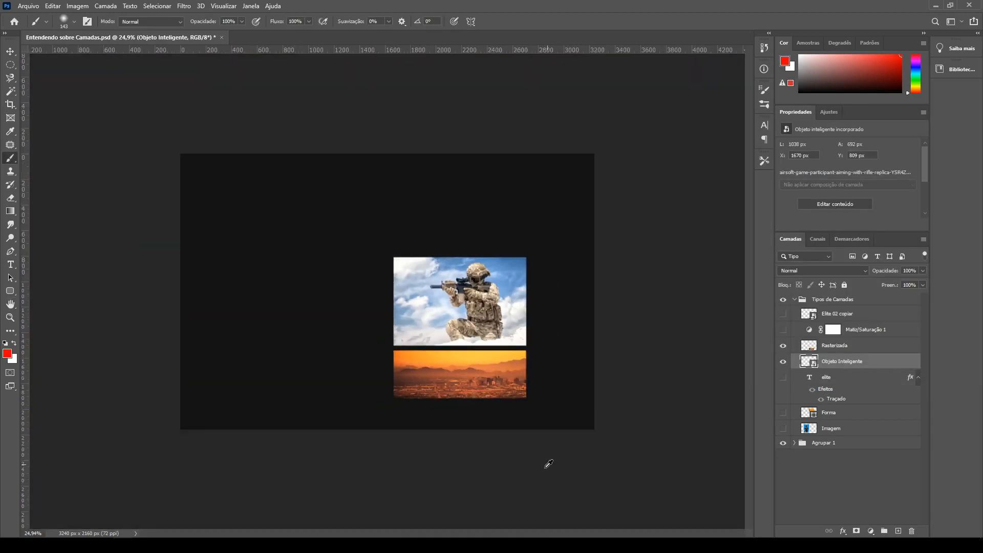
pyautogui.keyDown('alt'); pyautogui.scroll(5, 468, 408); pyautogui.keyUp('alt')
pyautogui.keyDown('alt'); pyautogui.scroll(6, 575, 402); pyautogui.keyUp('alt')
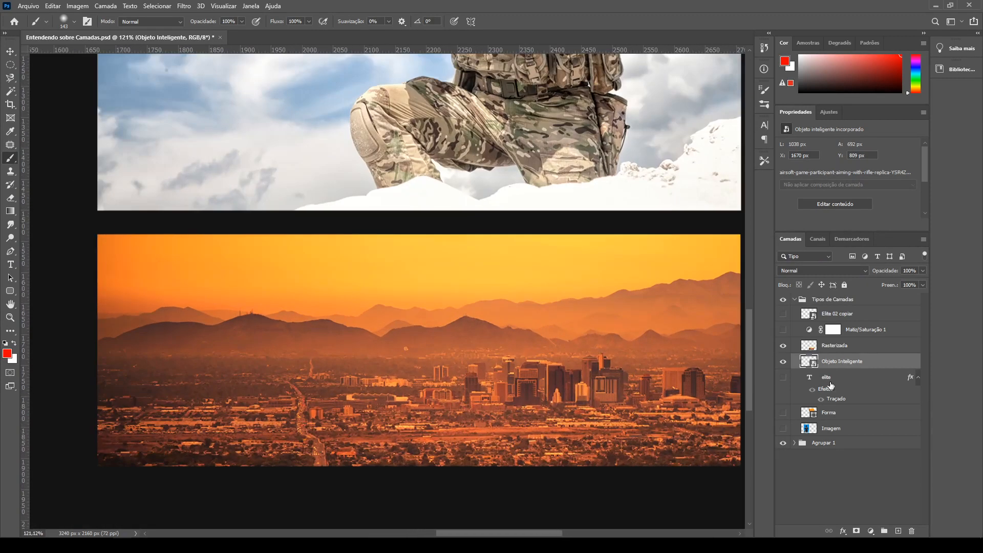
# Step: Try painting soft red brush strokes over the cityscape on the Rasterizada layer, and undo them
pyautogui.click(839, 345)
pyautogui.moveTo(279, 315); pyautogui.dragTo(363, 315)
pyautogui.moveTo(478, 315); pyautogui.dragTo(525, 339)
pyautogui.hotkey('ctrl', 'z')
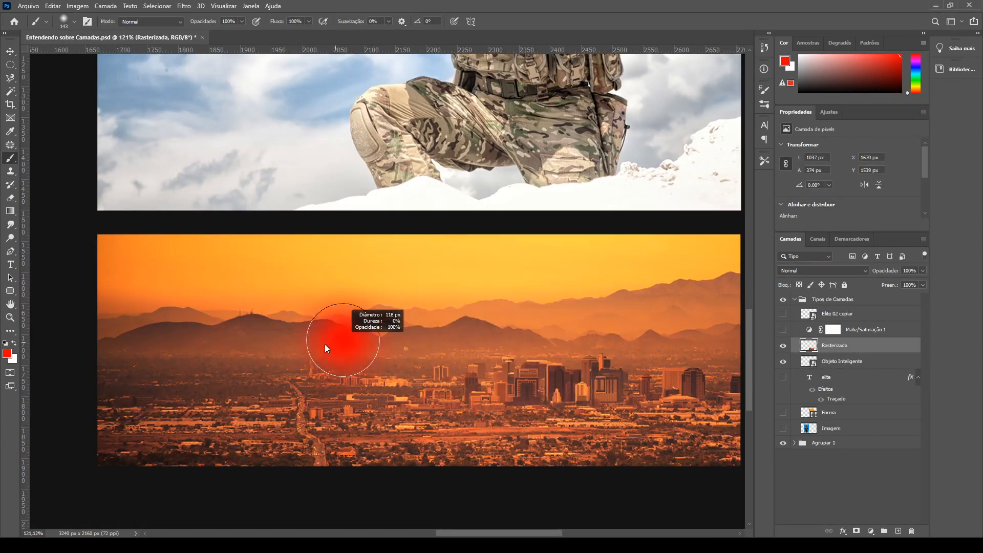
pyautogui.moveTo(271, 351); pyautogui.dragTo(470, 309)
pyautogui.hotkey('ctrl', 'z')
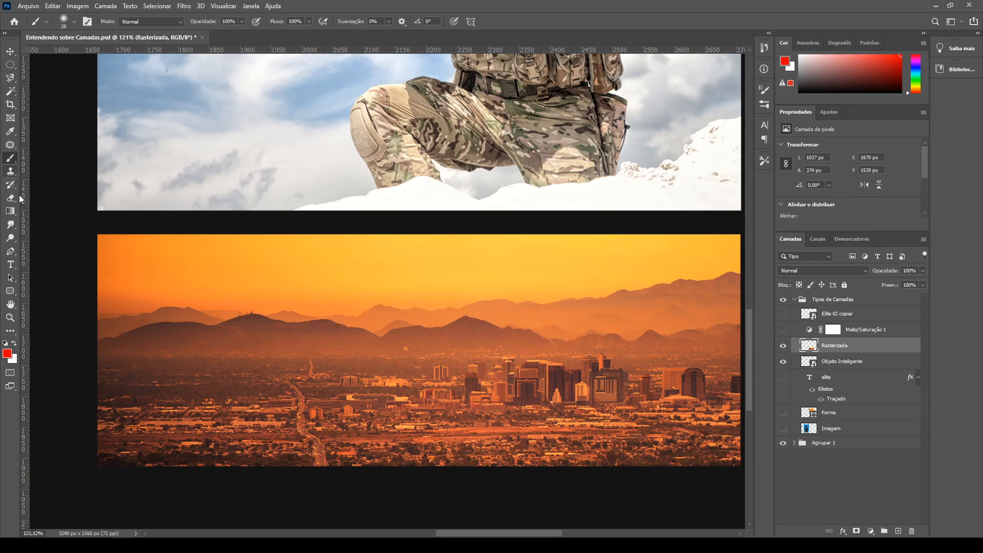
# Step: Try erasing a strip of the orange sky on the Rasterizada layer, and undo the erasure
pyautogui.press('e')
pyautogui.moveTo(224, 290)
pyautogui.mouseDown()
pyautogui.moveTo(233, 289)
pyautogui.moveTo(164, 224)
pyautogui.moveTo(509, 241)
pyautogui.moveTo(99, 340)
pyautogui.moveTo(471, 290)
pyautogui.mouseUp()
pyautogui.hotkey('ctrl', 'z')
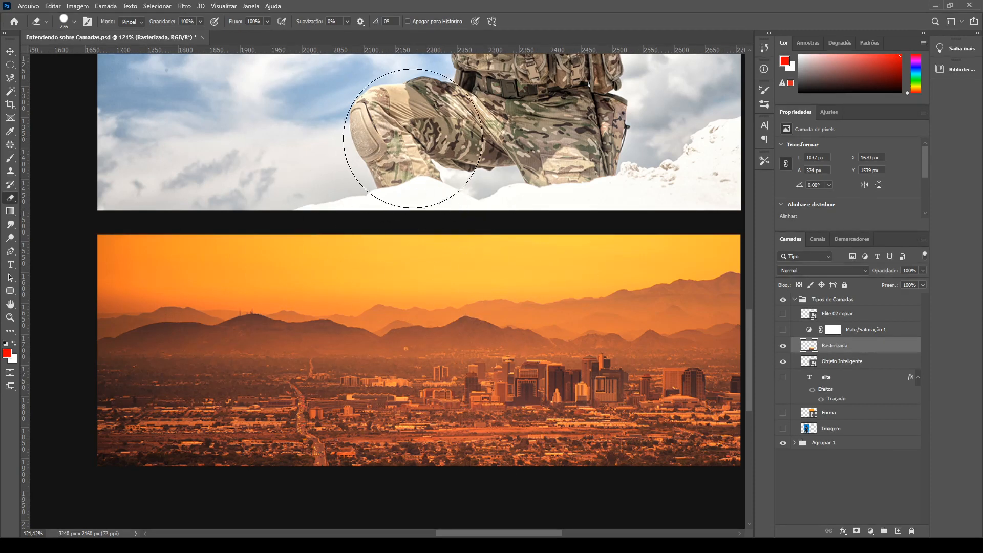
# Step: Show the elite, Forma and Imagem layers together with the soldier picture and the cityscape
pyautogui.hotkey('ctrl', '0')
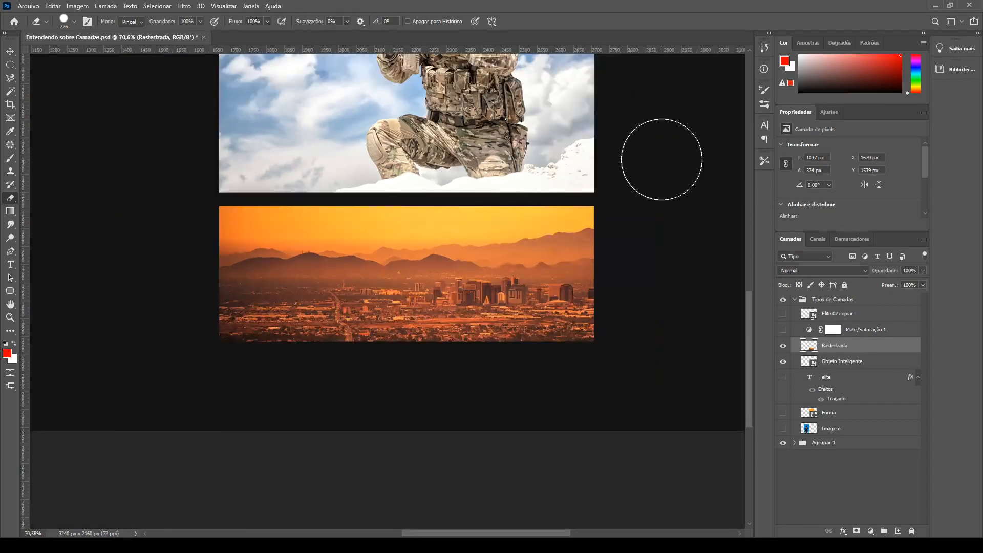
pyautogui.scroll(5, 597, 329)
pyautogui.scroll(-5, 333, 377)
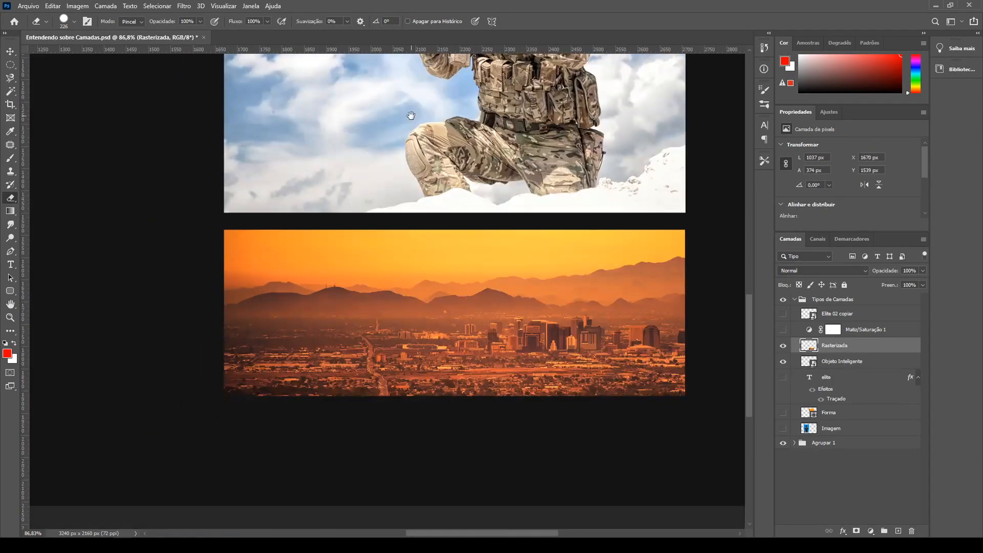
pyautogui.scroll(-1, 275, 230)
pyautogui.scroll(2, 121, 275)
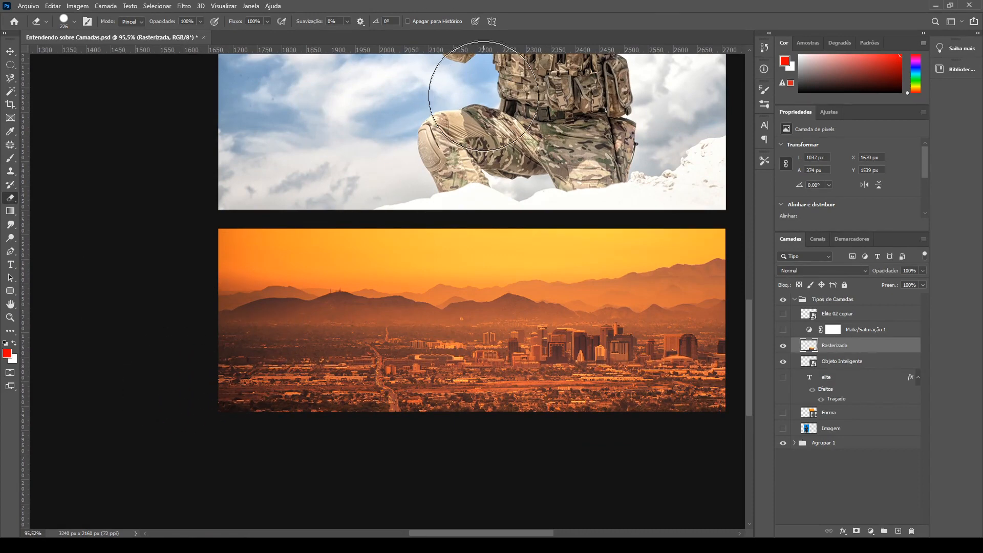
pyautogui.scroll(-3, 442, 173)
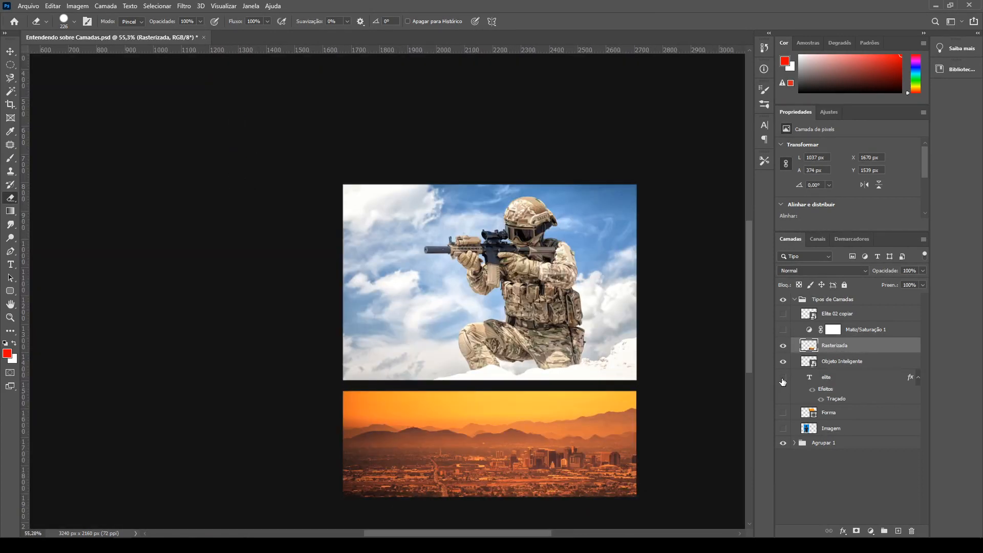
pyautogui.click(783, 378)
pyautogui.click(783, 413)
pyautogui.click(783, 428)
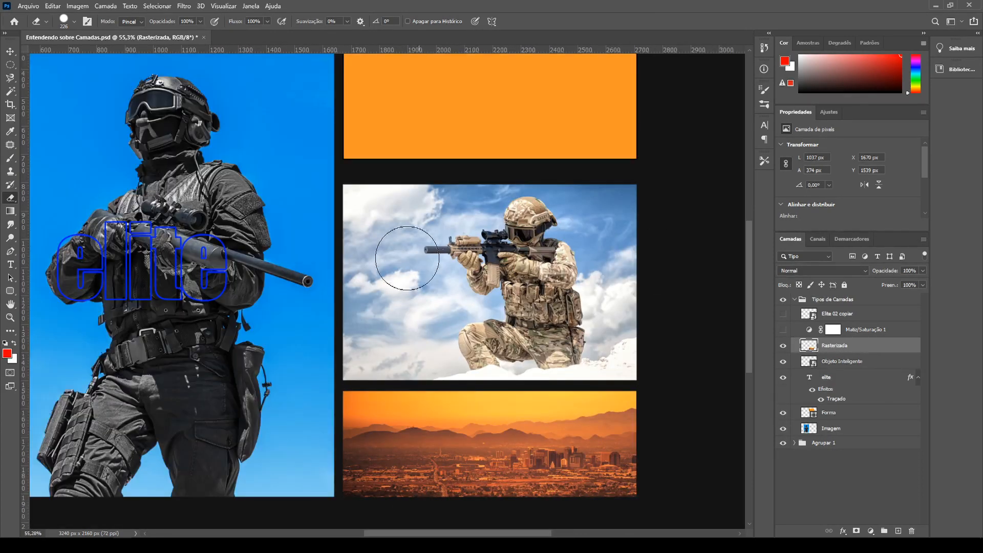
pyautogui.hotkey('ctrl', '0')
# Step: Move the elite text from the black-clad soldier onto the middle of the orange rectangle
pyautogui.click(836, 379)
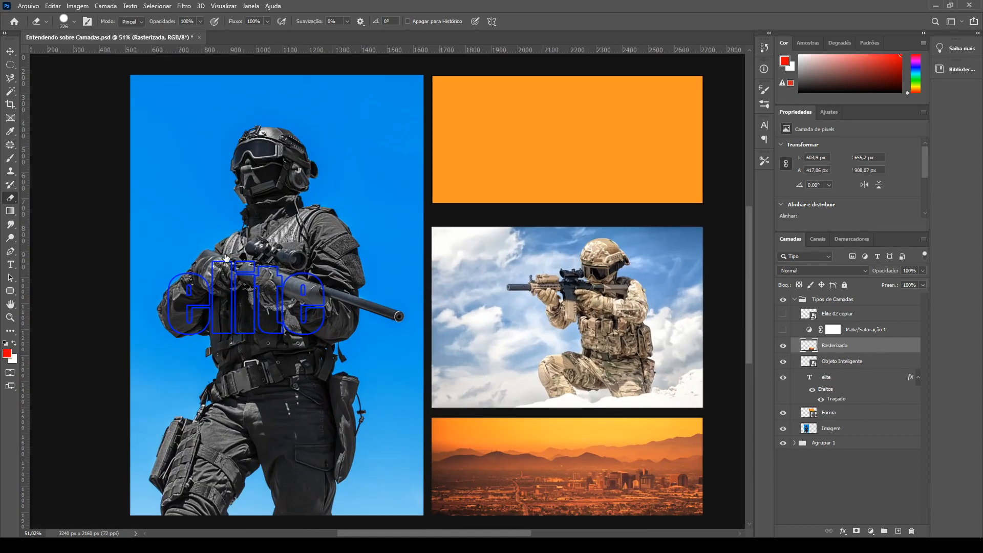
pyautogui.press('v')
pyautogui.moveTo(269, 301); pyautogui.dragTo(597, 150)
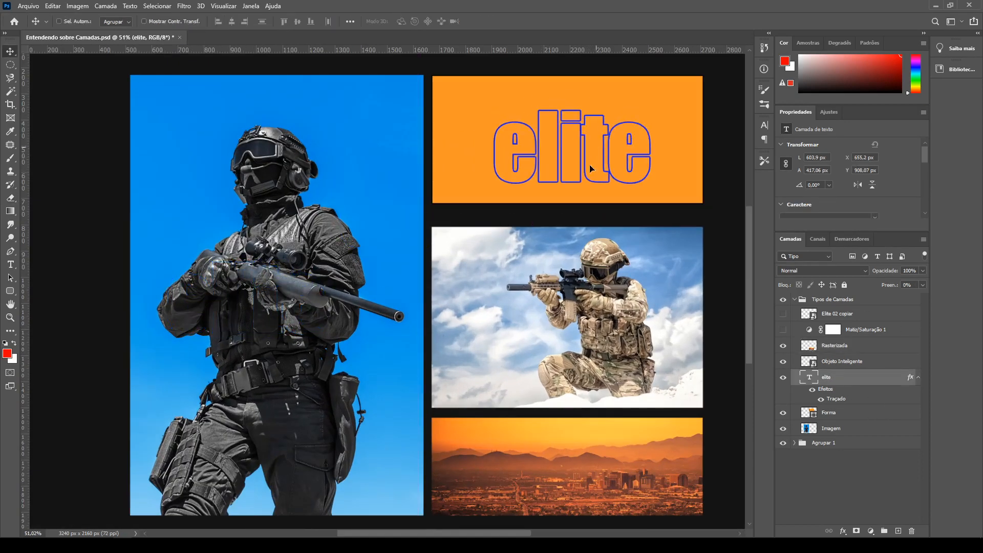
# Step: Show the Elite 02 copiar layer and place it directly below Matiz/Saturação 1 in the layer stack
pyautogui.click(783, 314)
pyautogui.moveTo(832, 313); pyautogui.dragTo(832, 334)
pyautogui.scroll(-3, 466, 286)
pyautogui.scroll(3, 523, 292)
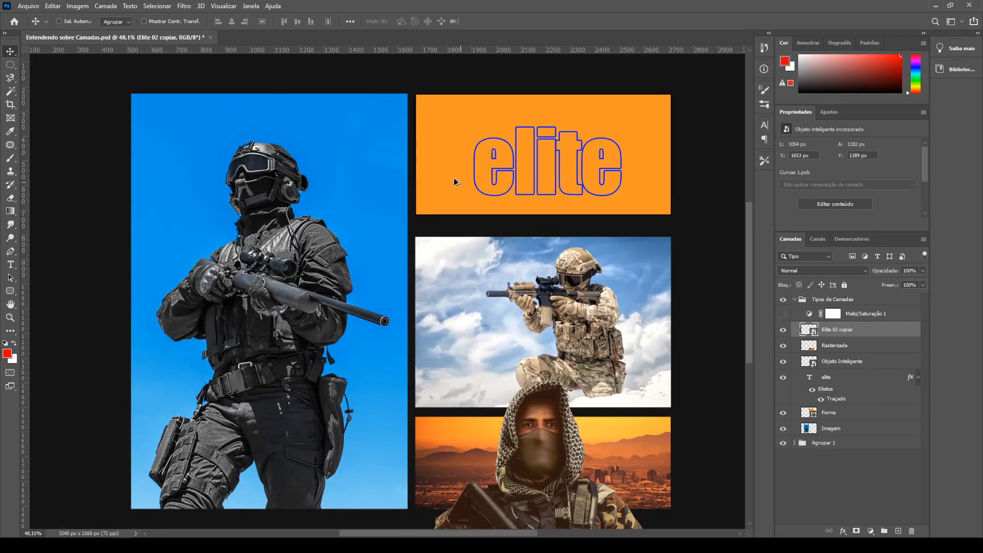
pyautogui.scroll(-3, 579, 297)
pyautogui.scroll(1, 694, 308)
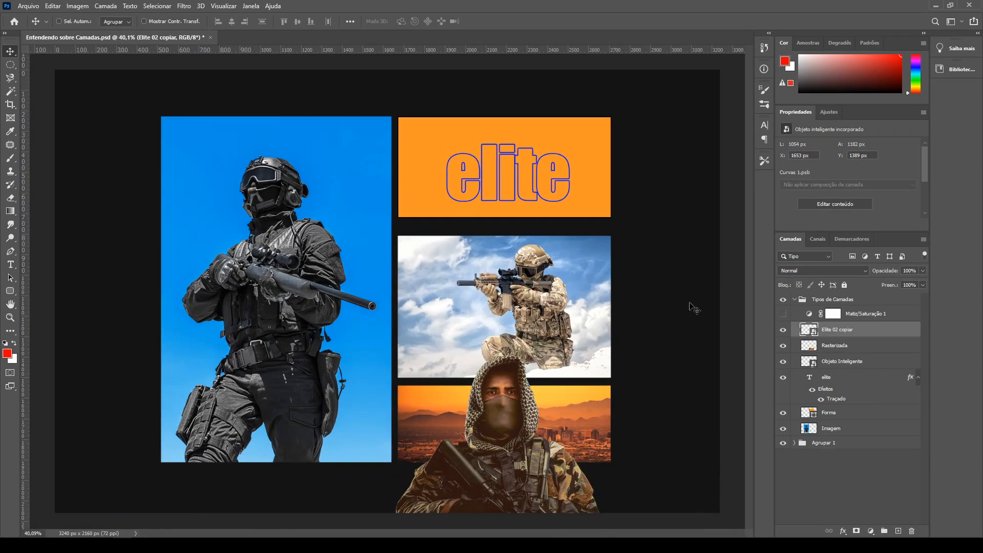
# Step: Select the Matiz/Saturação 1 layer and look through the available fill and adjustment layer types
pyautogui.click(802, 315)
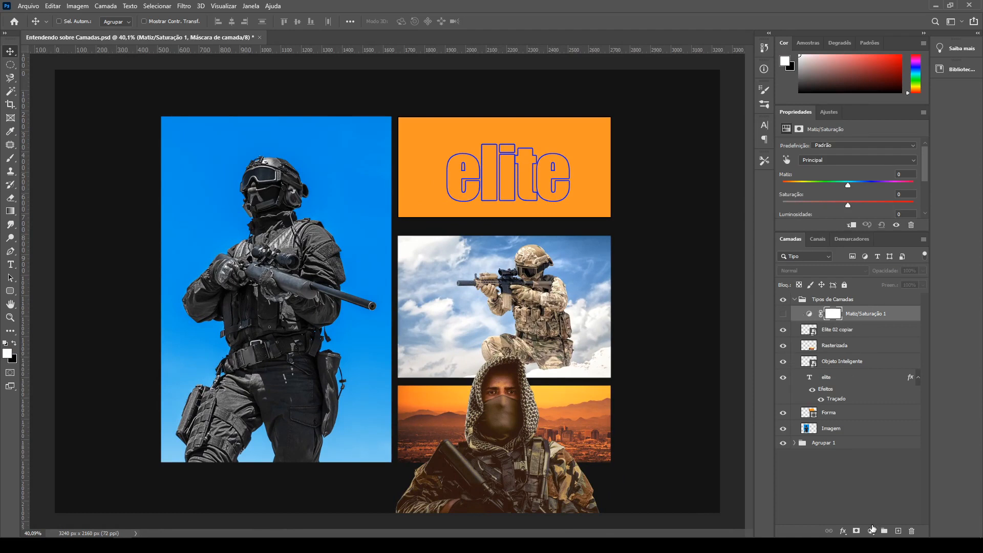
pyautogui.click(871, 531)
pyautogui.click(904, 387)
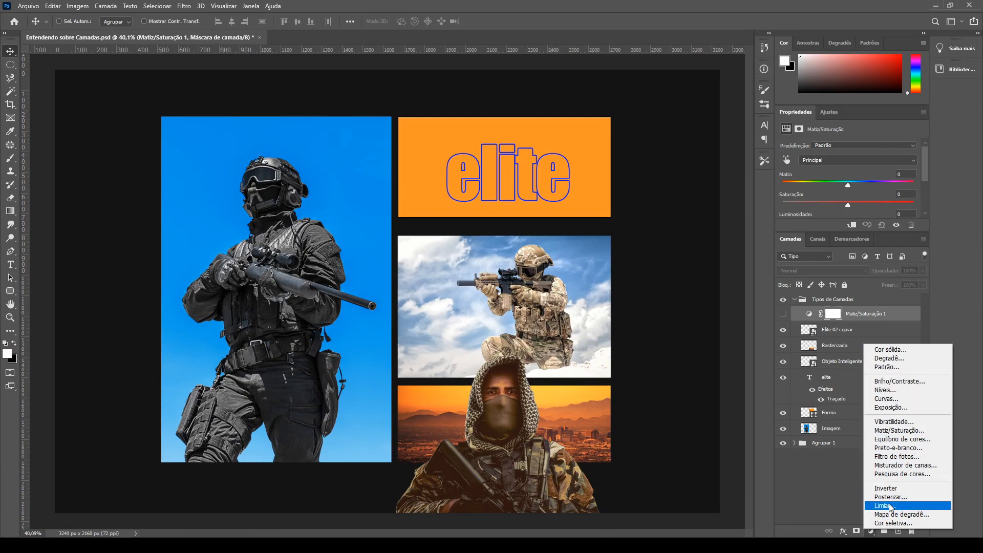
pyautogui.click(790, 499)
# Step: Show the Matiz/Saturação 1 adjustment and colorize the composition green with hue 139 and saturation 81
pyautogui.click(783, 314)
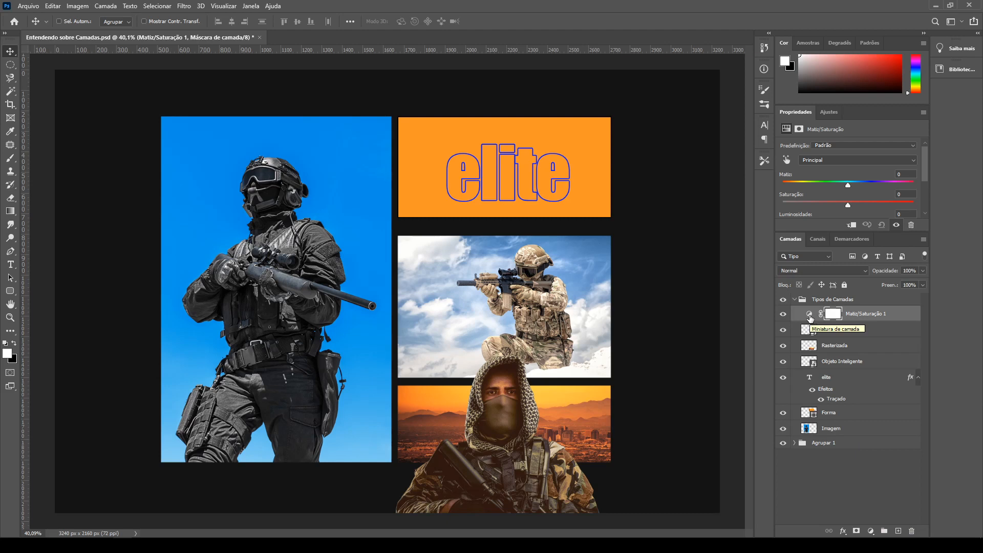
pyautogui.click(810, 316)
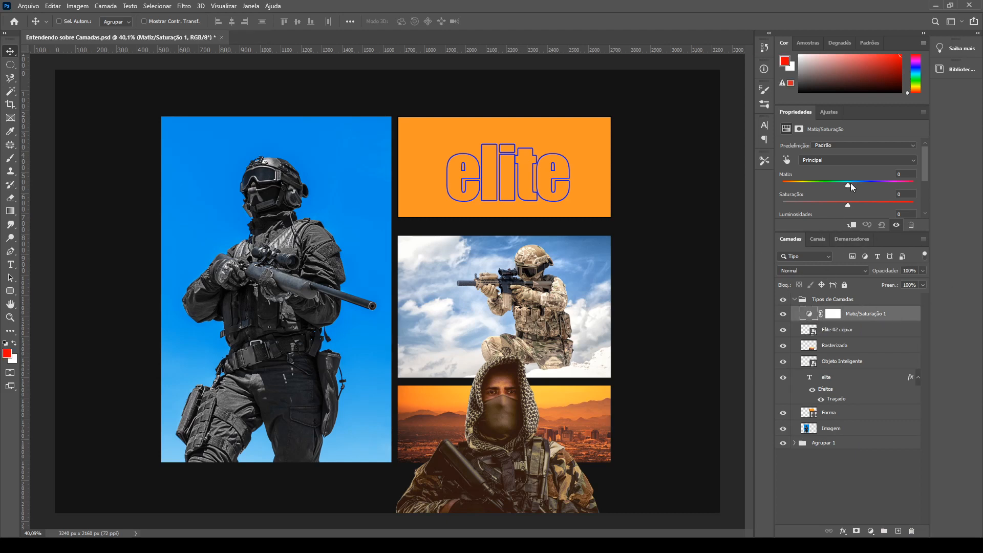
pyautogui.moveTo(851, 183)
pyautogui.mouseDown()
pyautogui.moveTo(819, 183)
pyautogui.moveTo(901, 183)
pyautogui.moveTo(848, 183)
pyautogui.mouseUp()
pyautogui.scroll(-1, 843, 195)
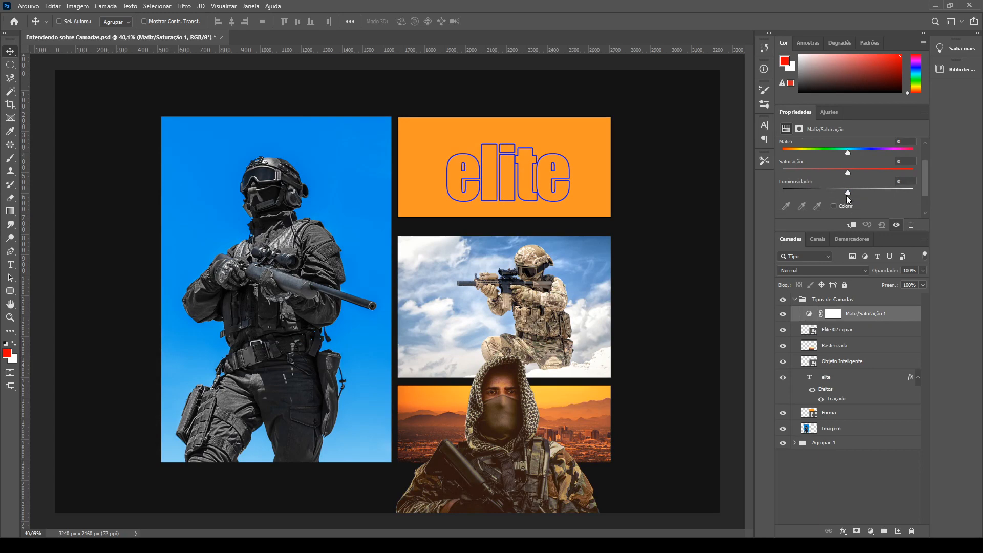
pyautogui.click(838, 205)
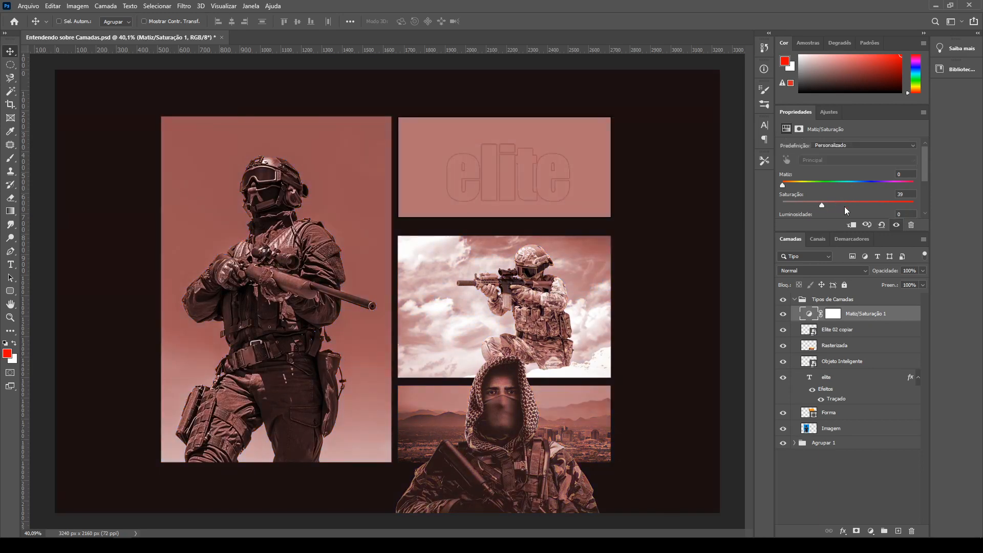
pyautogui.moveTo(844, 206); pyautogui.dragTo(889, 204)
pyautogui.moveTo(798, 180); pyautogui.dragTo(834, 172)
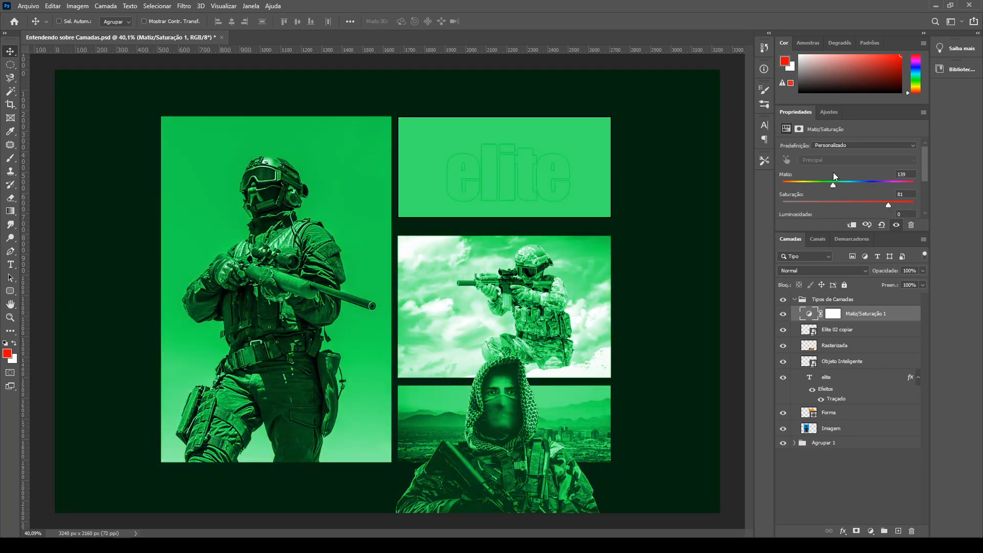
# Step: Hide the Matiz/Saturação 1, Rasterizada, Objeto Inteligente, elite, Forma and Imagem layers, leaving Elite 02 copiar shown
pyautogui.click(783, 314)
pyautogui.moveTo(782, 349); pyautogui.dragTo(787, 398)
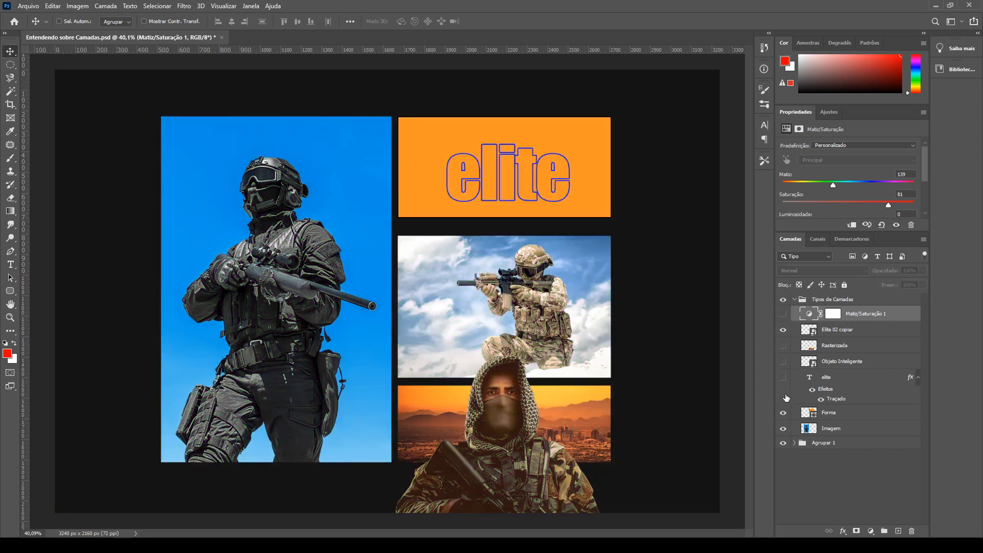
pyautogui.click(783, 428)
# Step: Move the Elite 02 copiar soldier near the canvas centre, at about X 1093 px and Y 519 px
pyautogui.click(841, 336)
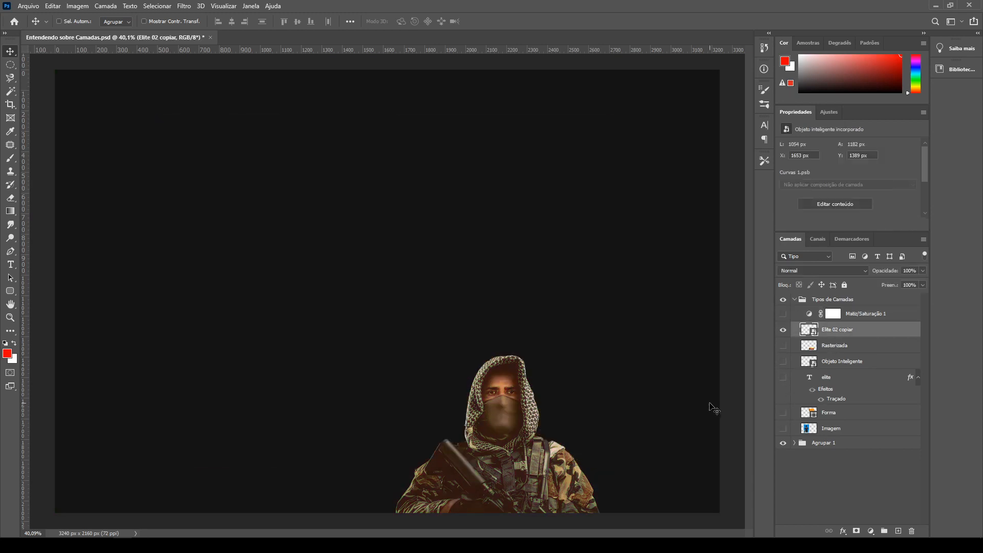
pyautogui.moveTo(602, 432); pyautogui.dragTo(512, 236)
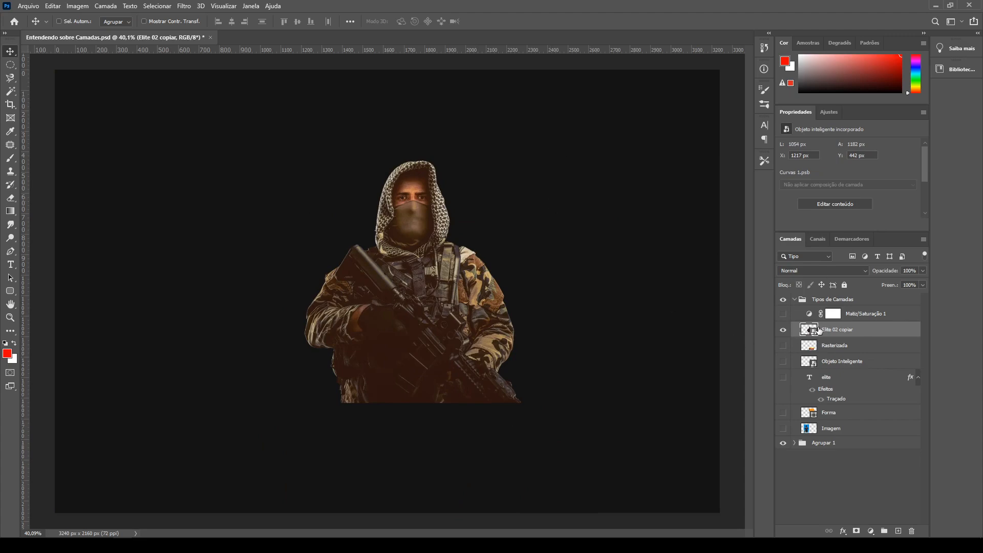
pyautogui.scroll(5, 420, 180)
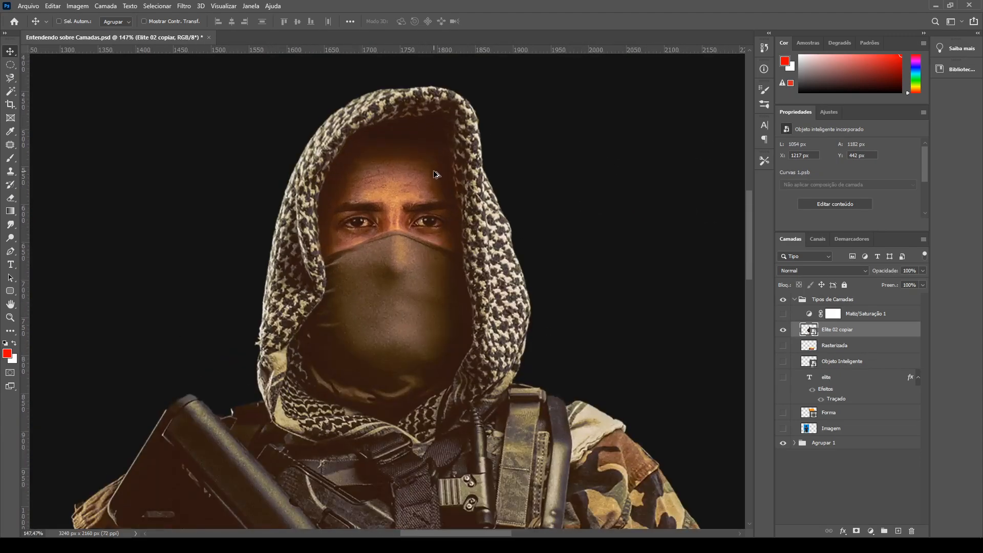
pyautogui.scroll(-5, 444, 182)
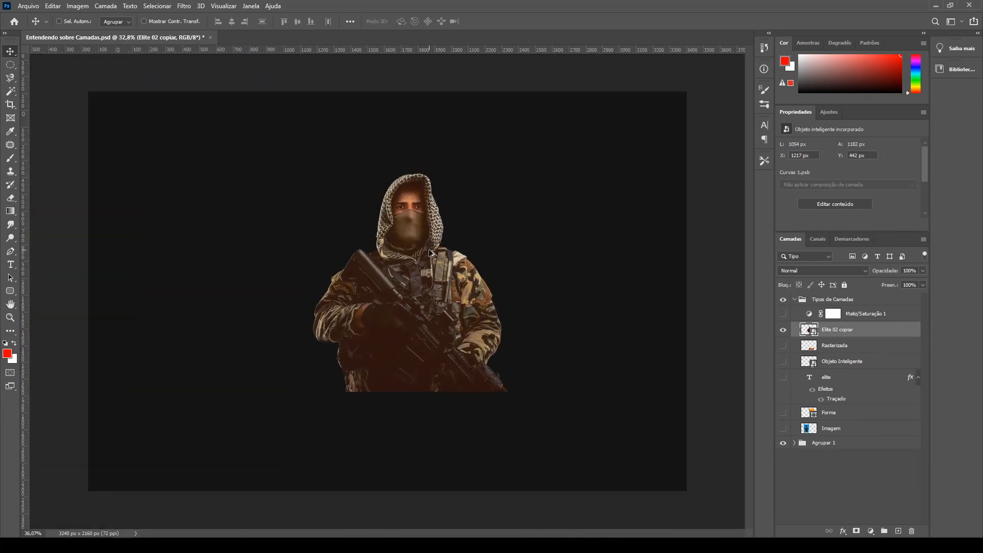
pyautogui.scroll(1, 430, 253)
pyautogui.moveTo(378, 235); pyautogui.dragTo(393, 259)
# Step: Hide the Agrupar 1 group and examine the hooded soldier's cutout edges against the transparent background
pyautogui.click(783, 443)
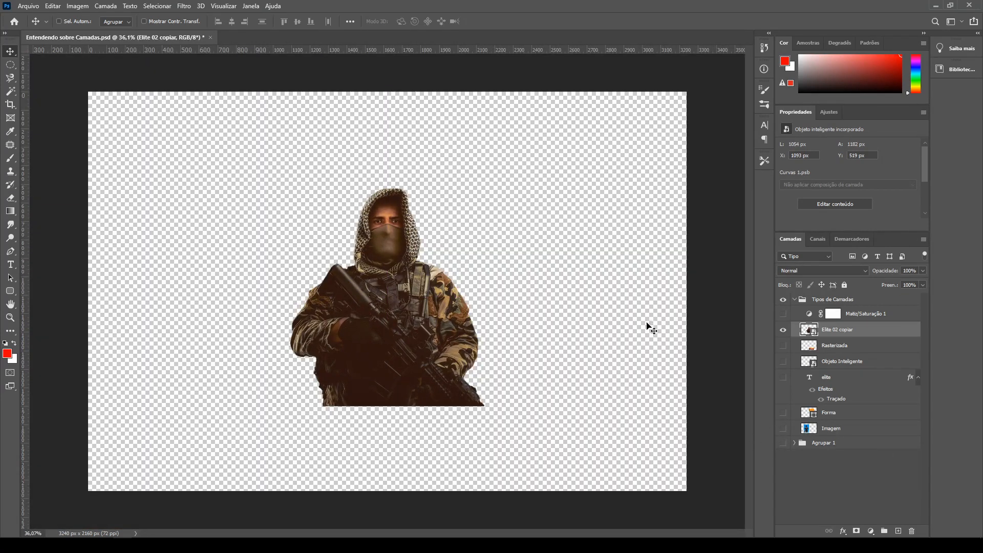
pyautogui.scroll(6, 358, 191)
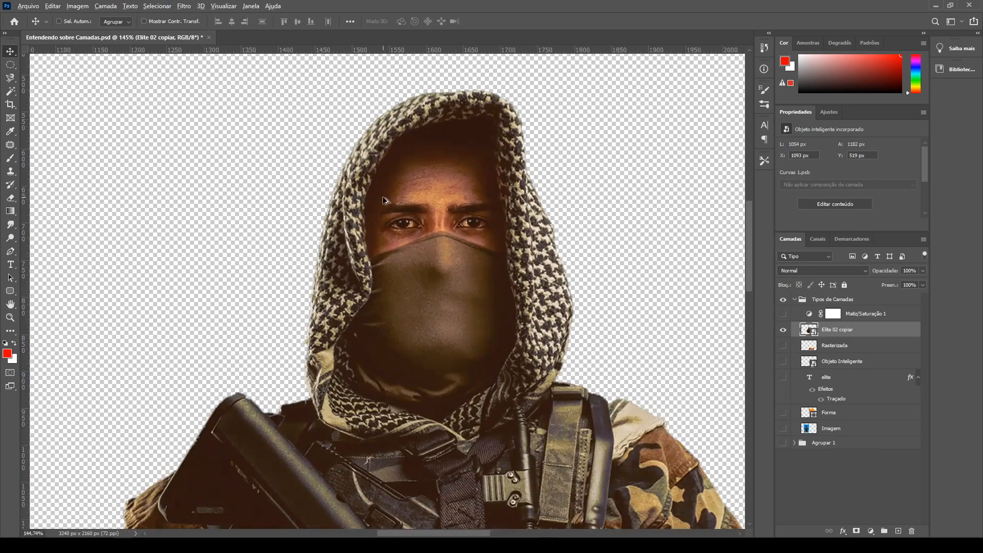
pyautogui.scroll(-5, 719, 346)
pyautogui.scroll(2, 719, 346)
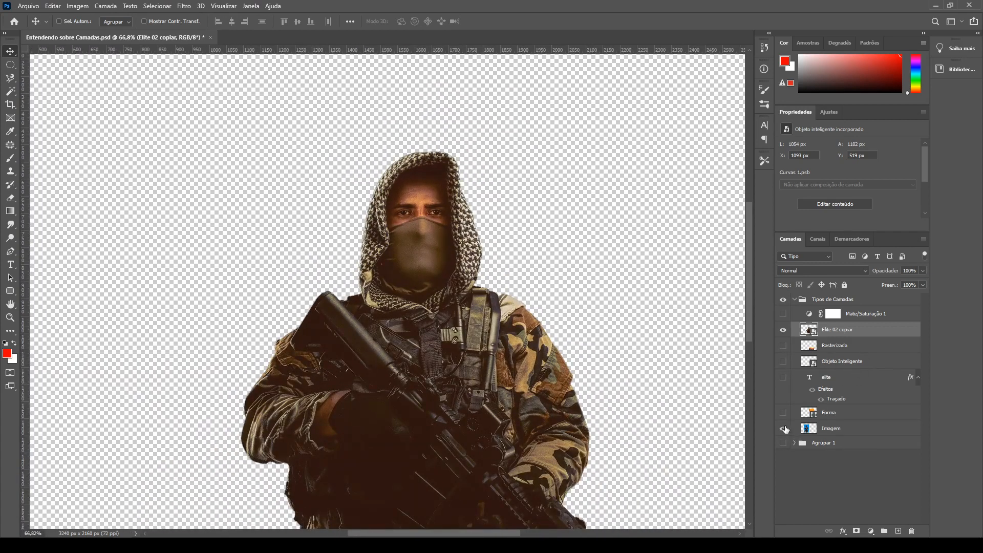
# Step: Show the Imagem layer, compare its solid blue background with the Elite 02 copiar cutout, and hide it again
pyautogui.click(783, 428)
pyautogui.click(840, 428)
pyautogui.scroll(8, 347, 307)
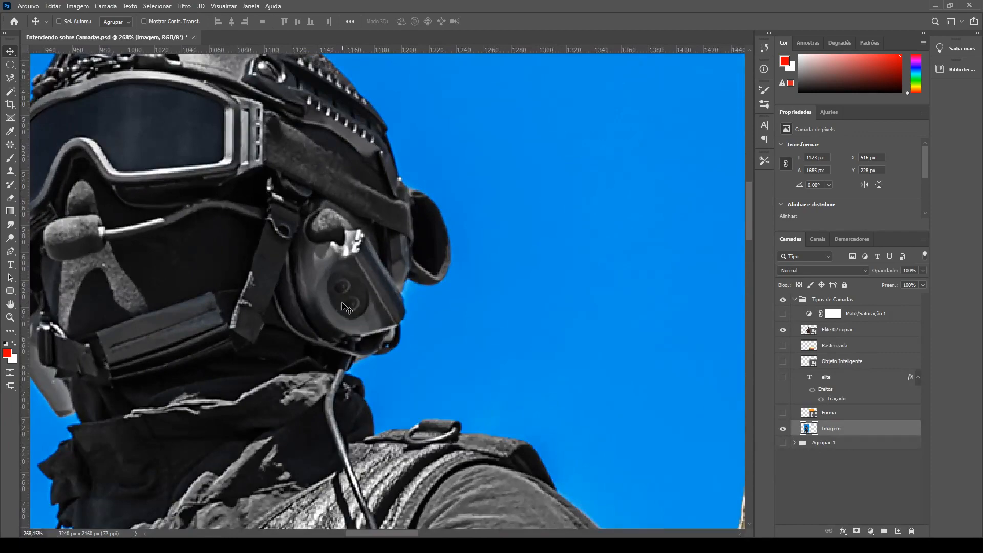
pyautogui.scroll(-8, 347, 307)
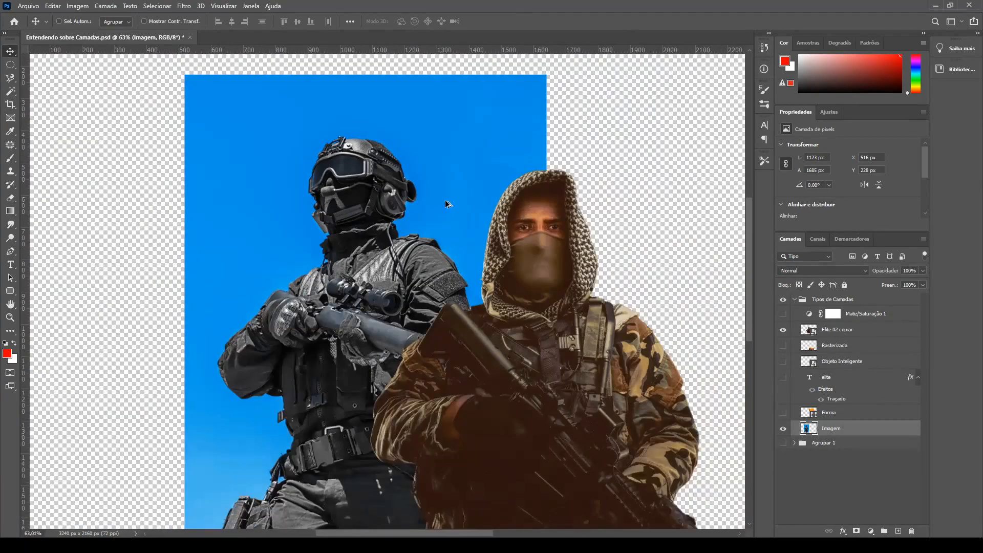
pyautogui.click(783, 428)
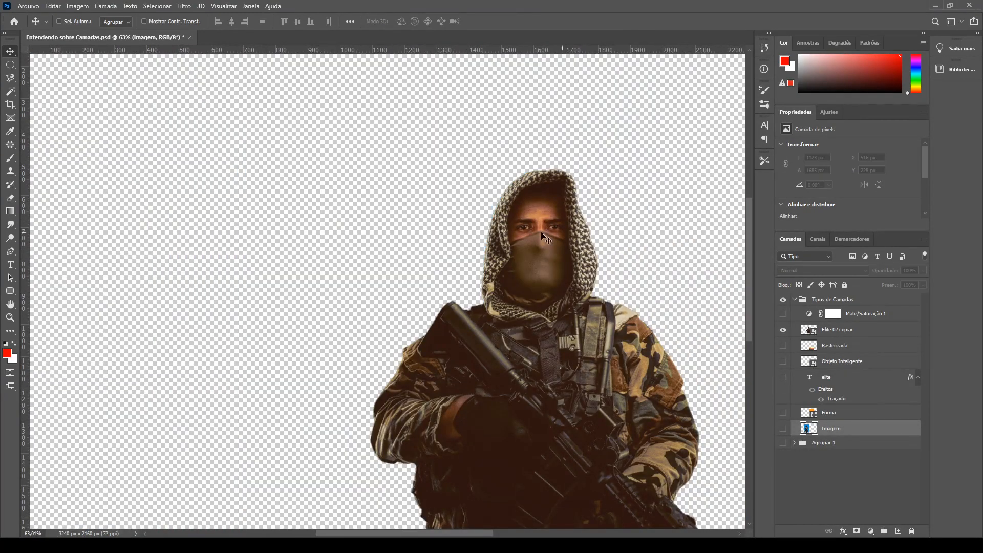
pyautogui.scroll(2, 398, 244)
pyautogui.scroll(-3, 401, 233)
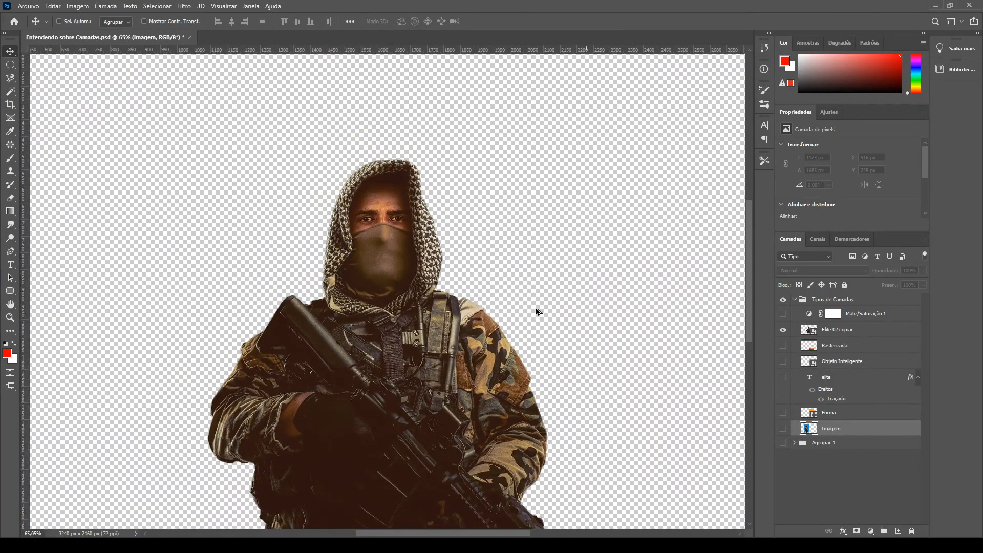